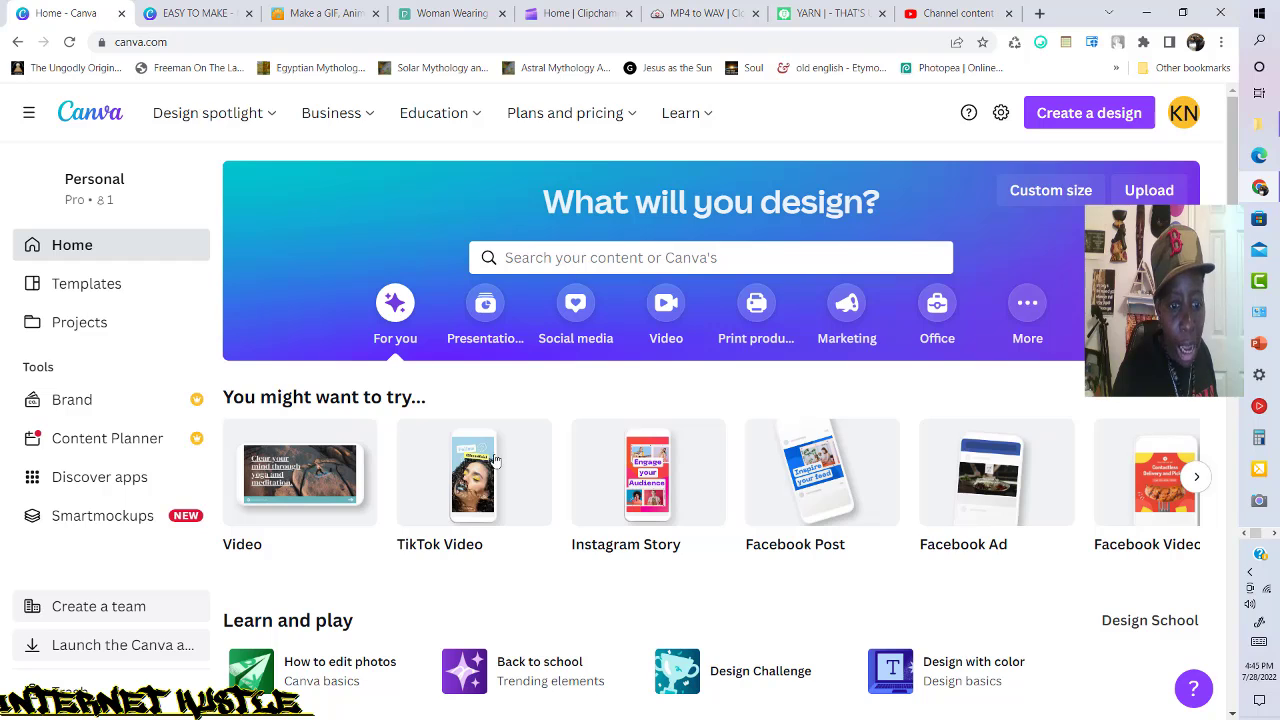
Look up TIKTOK on the Canva home page, create a blank TikTok Video design and show its uploaded media.
{"action": "left_click", "coordinate": [537, 258]}
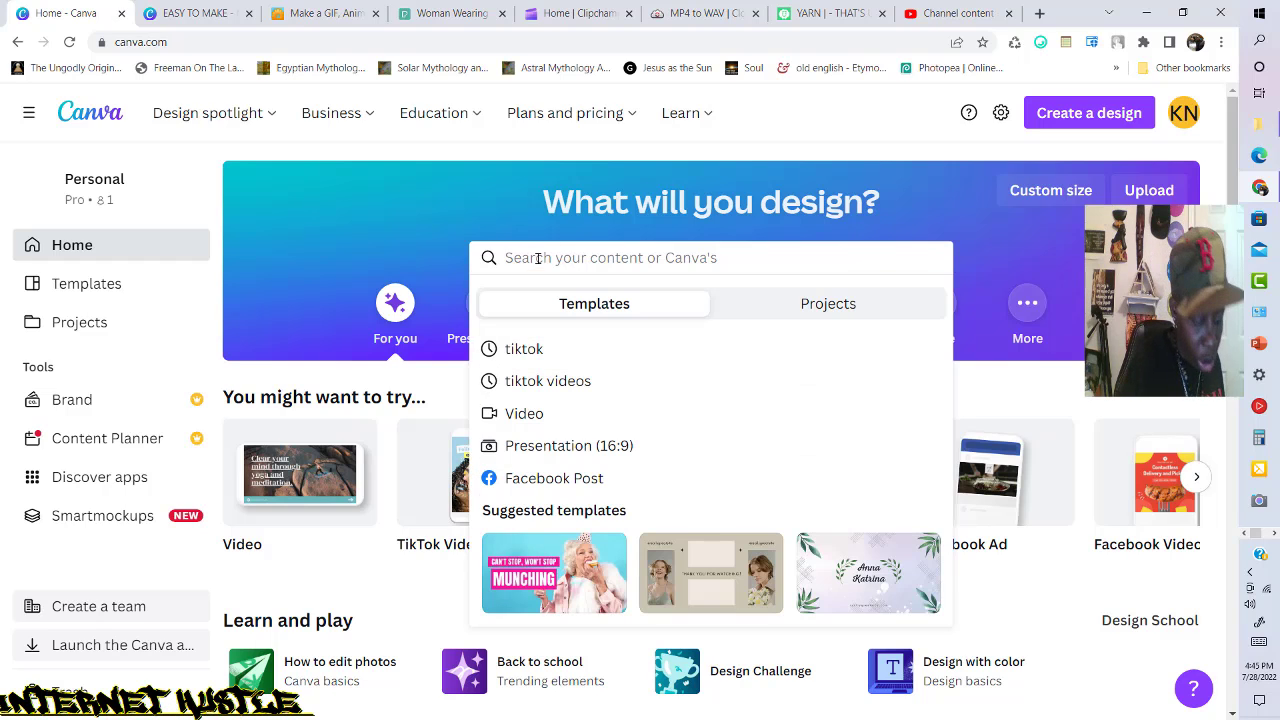
{"action": "type", "text": "TI"}
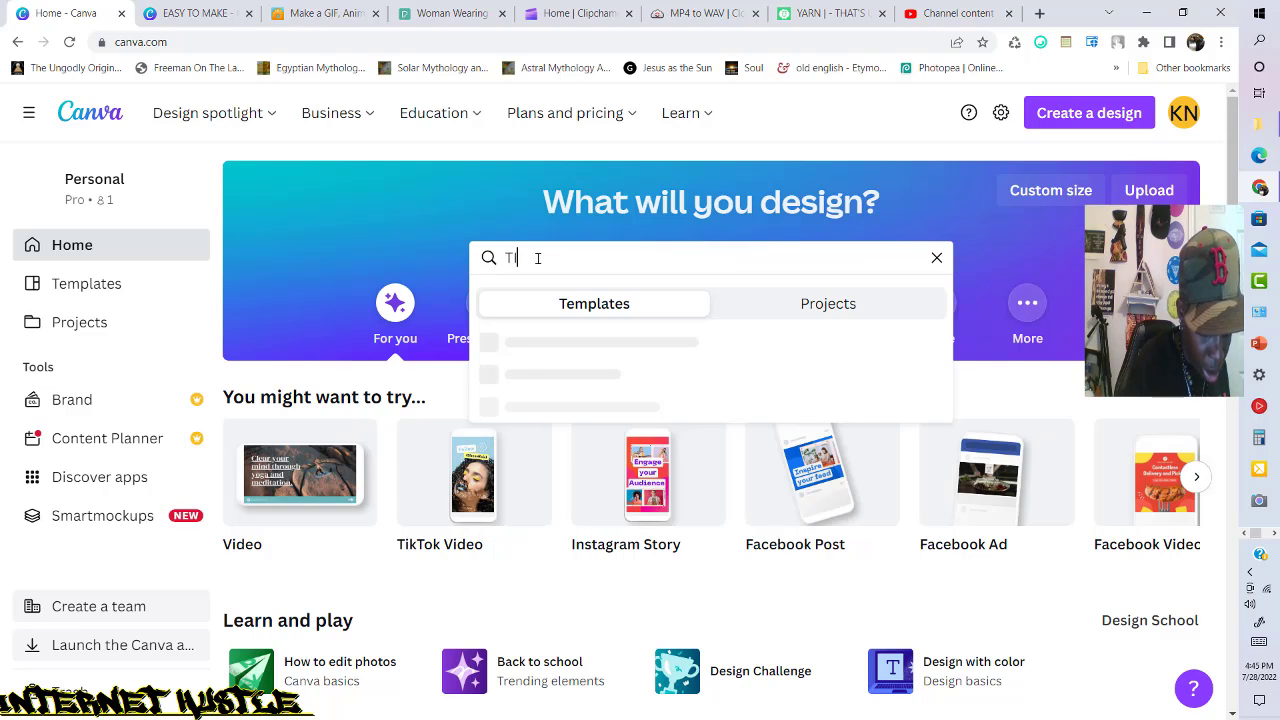
{"action": "type", "text": "KTOK"}
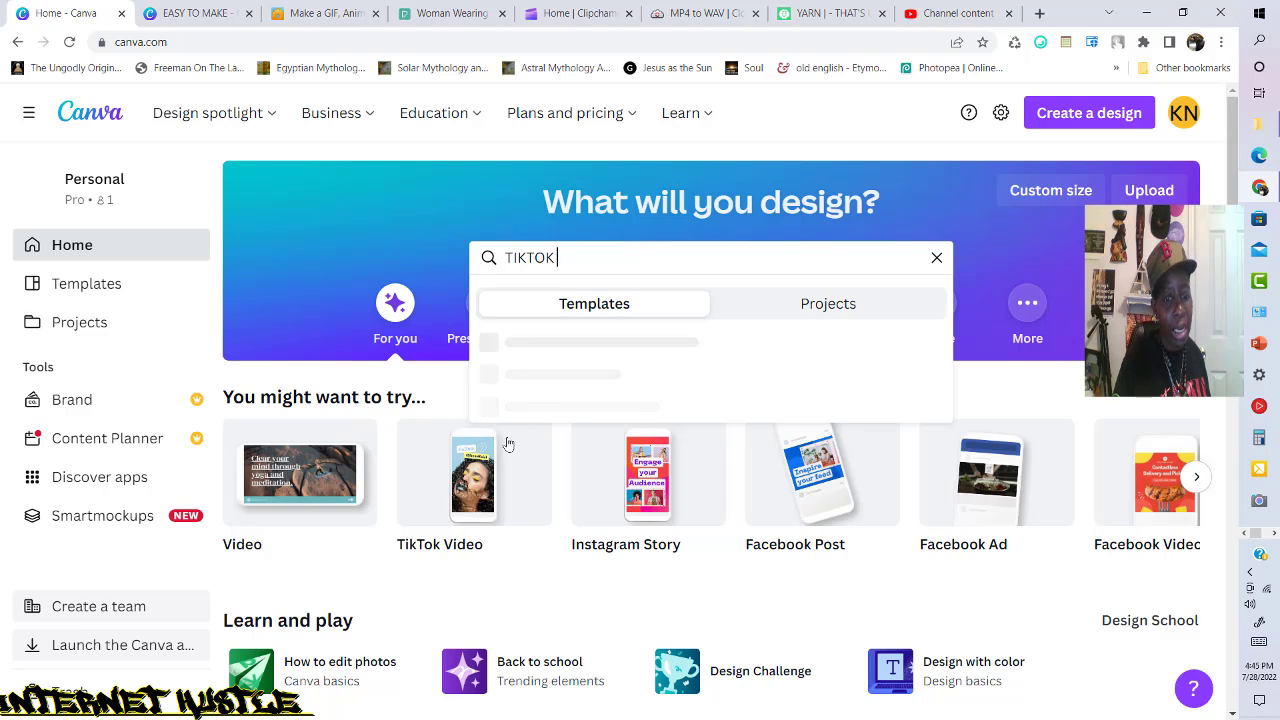
{"action": "left_click", "coordinate": [457, 510]}
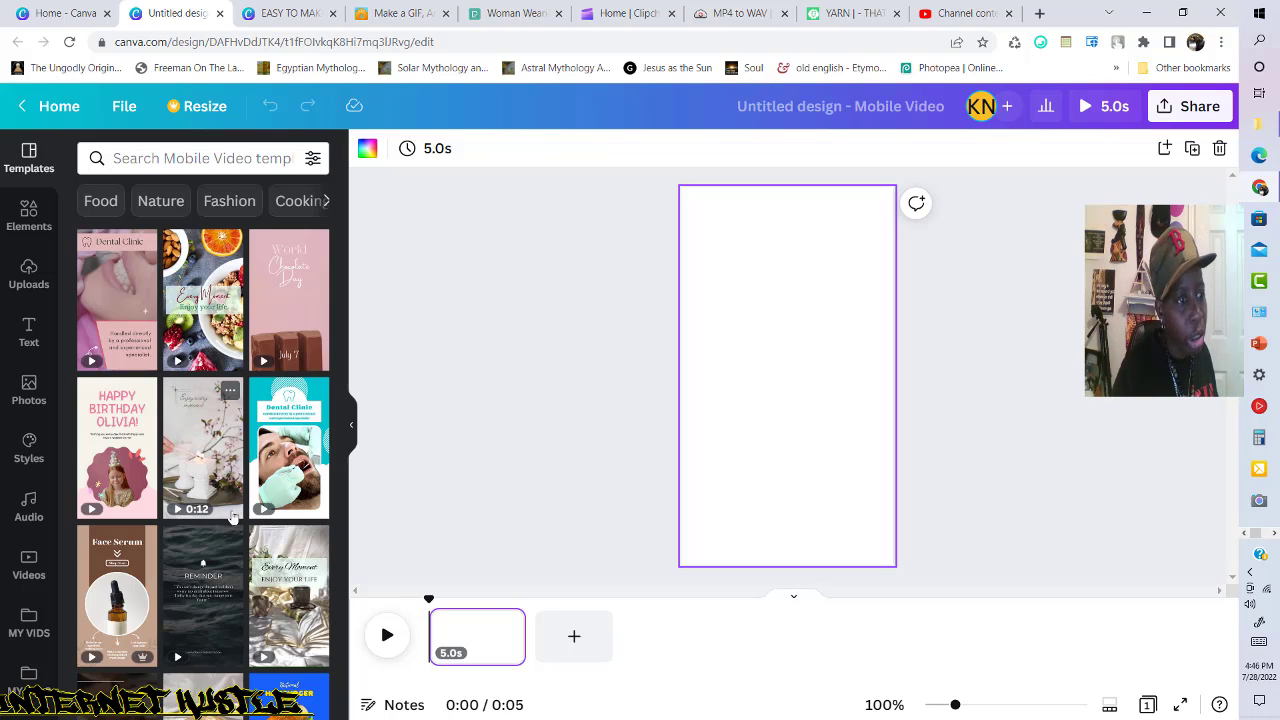
{"action": "left_click", "coordinate": [30, 276]}
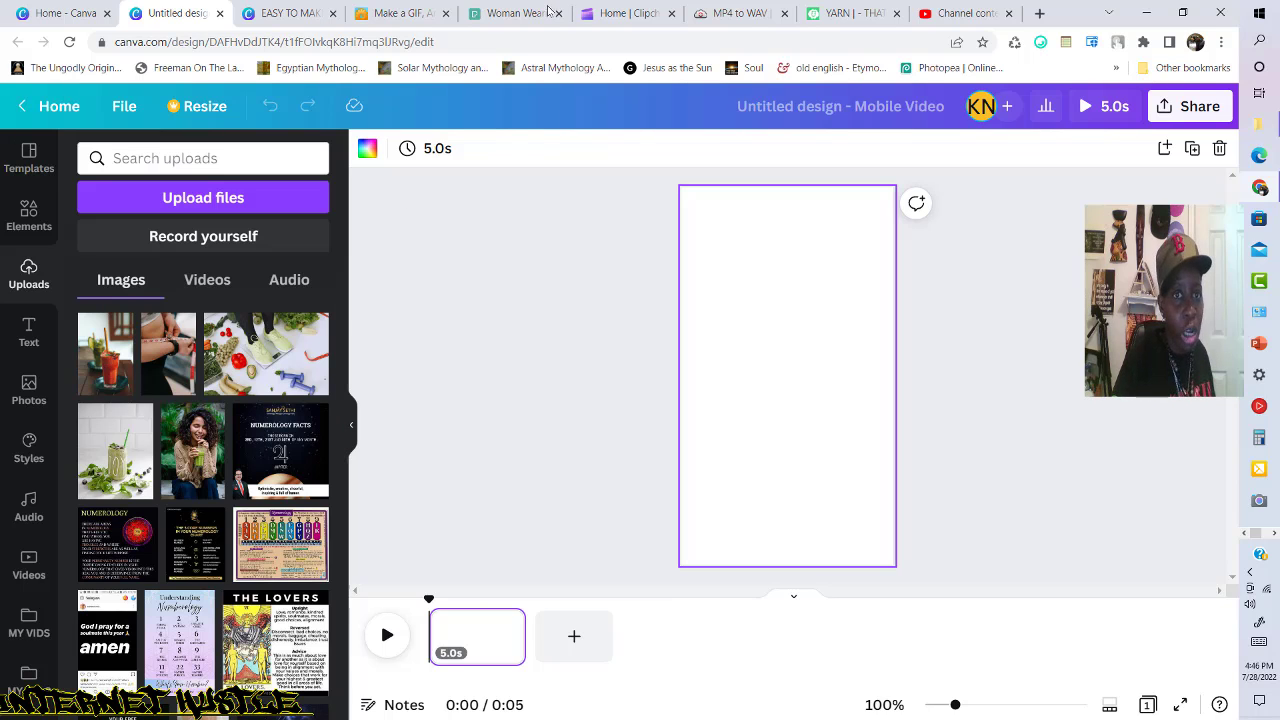
Switch to Pexels and search its free stock videos for "amazed face".
{"action": "left_click", "coordinate": [512, 14]}
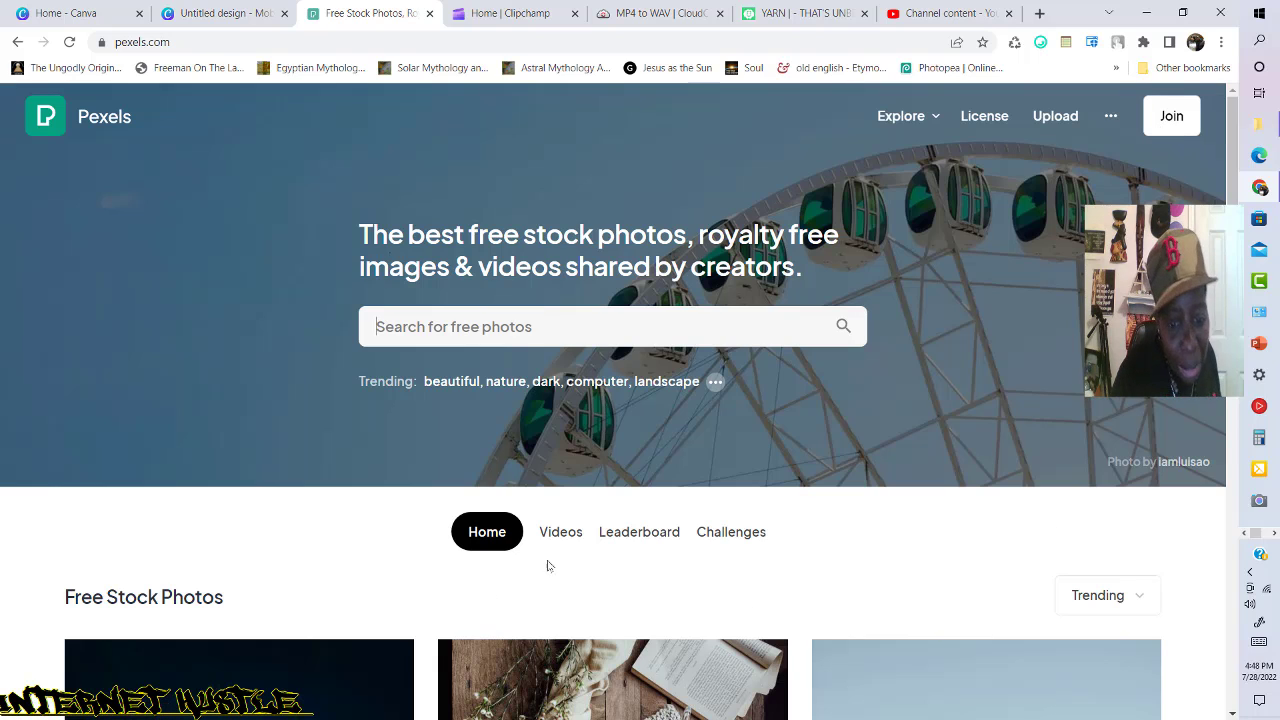
{"action": "left_click", "coordinate": [576, 536]}
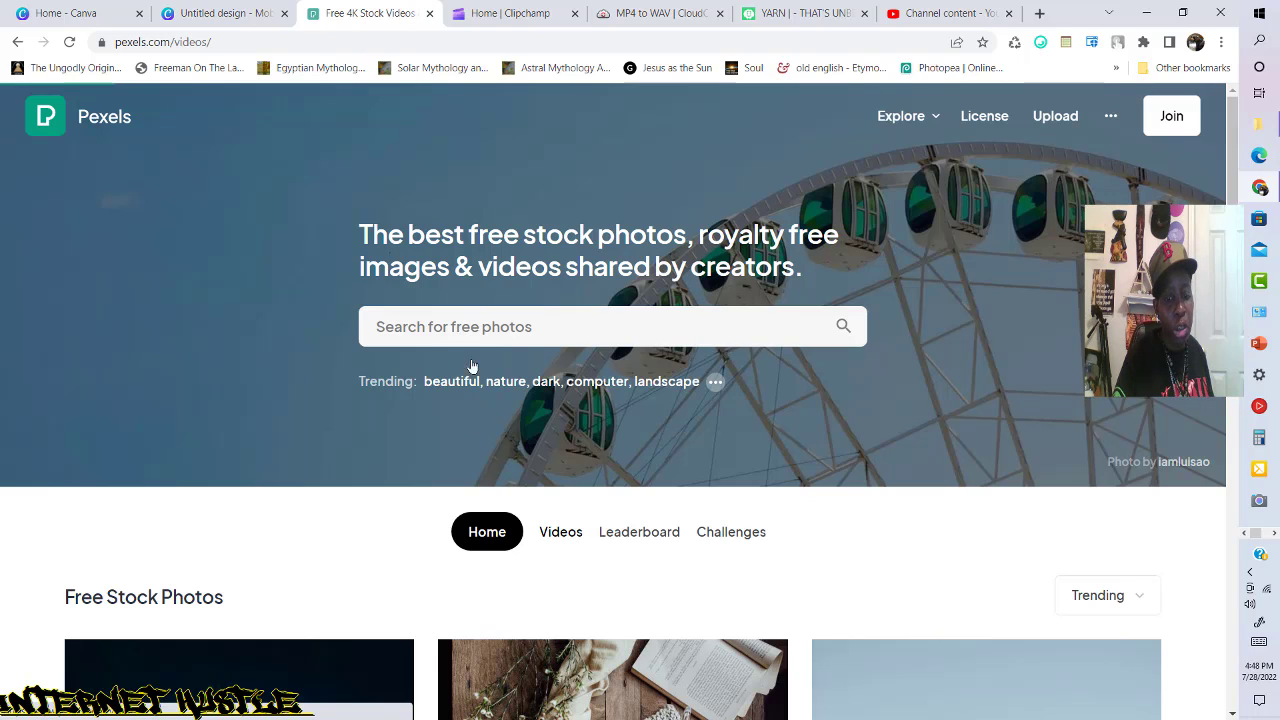
{"action": "left_click", "coordinate": [560, 533]}
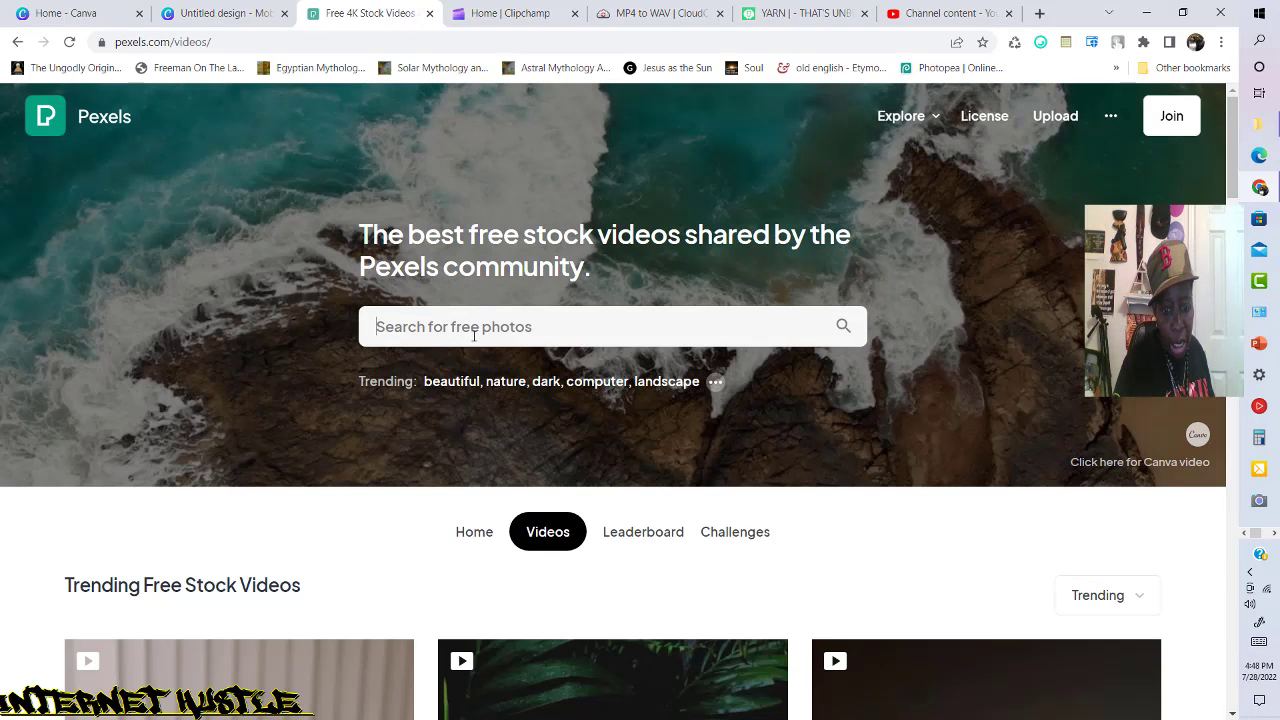
{"action": "left_click", "coordinate": [414, 328]}
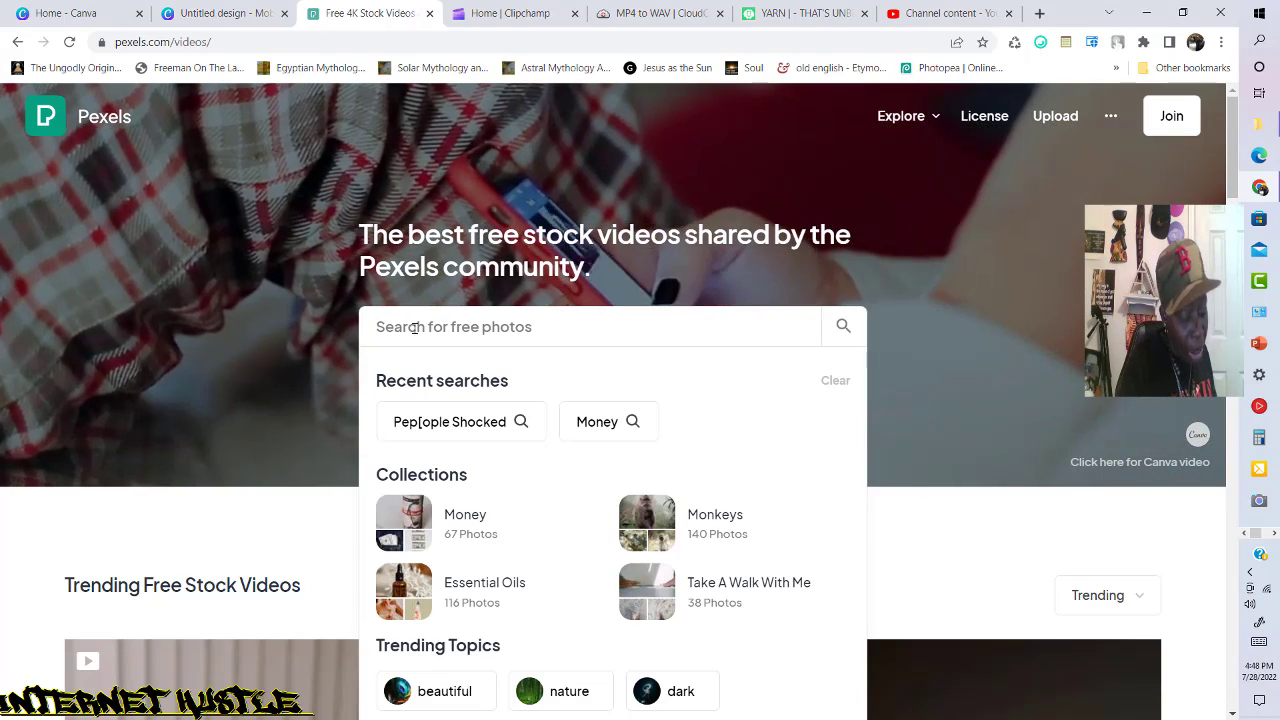
{"action": "type", "text": "AM"}
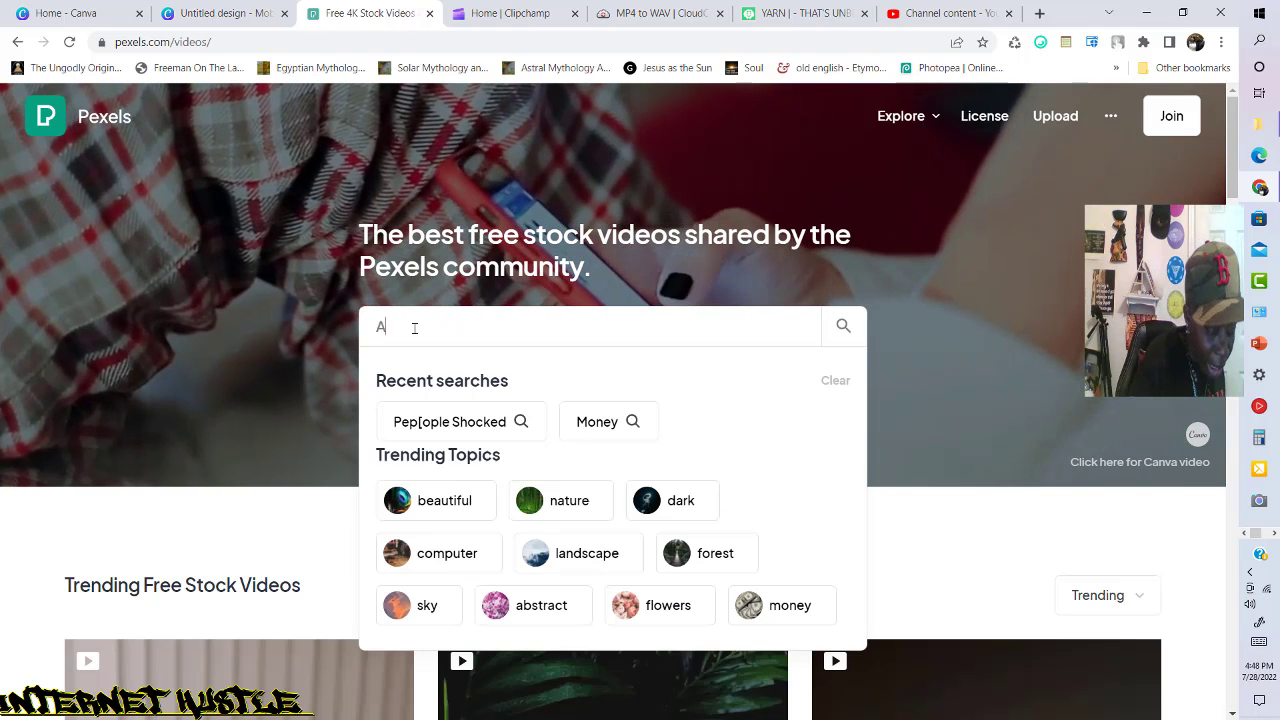
{"action": "type", "text": "AZED"}
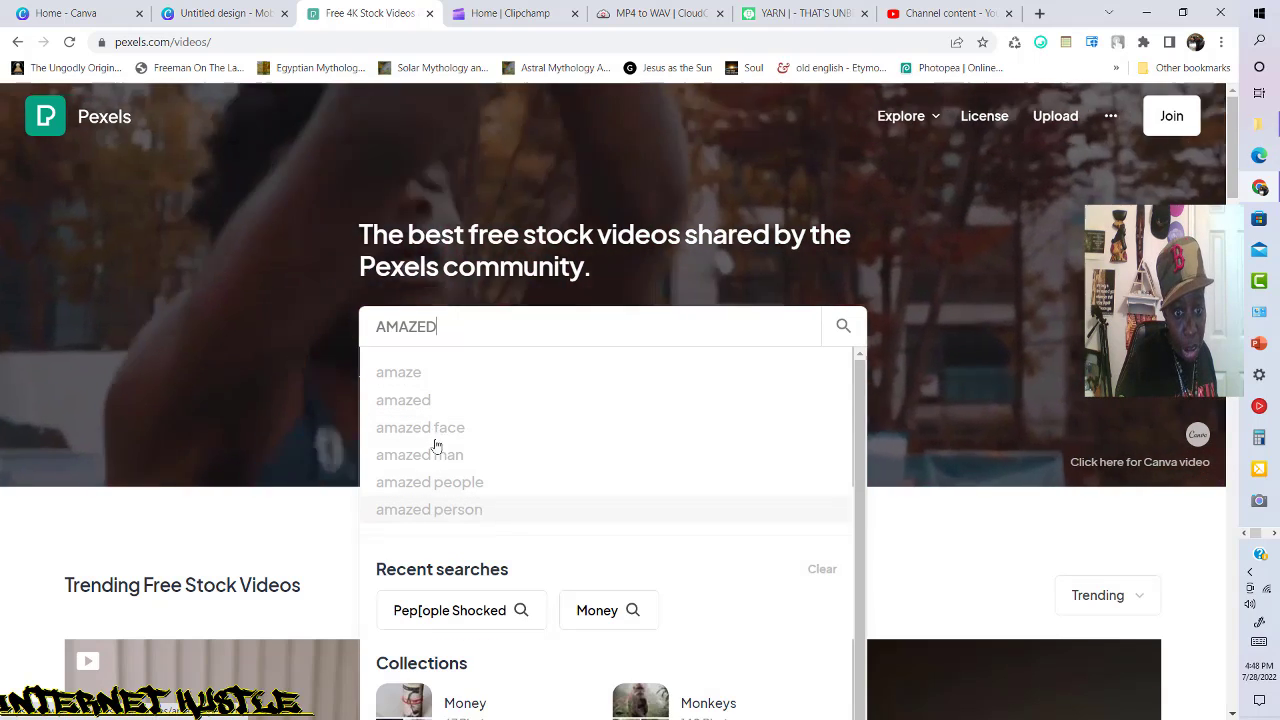
{"action": "left_click", "coordinate": [438, 435]}
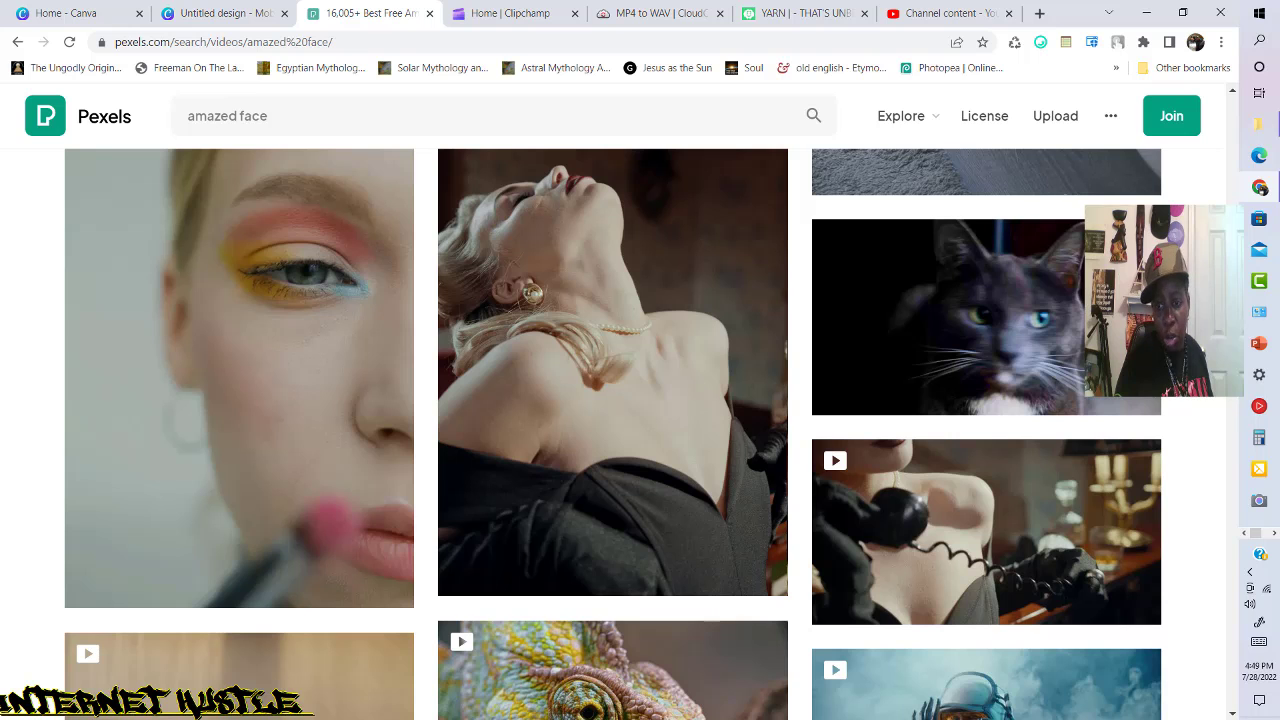
Browse the amazed face stock videos and preview the pet cat clip, returning to the start of the results.
{"action": "scroll", "coordinate": [1210, 480], "scroll_direction": "down", "scroll_amount": 20}
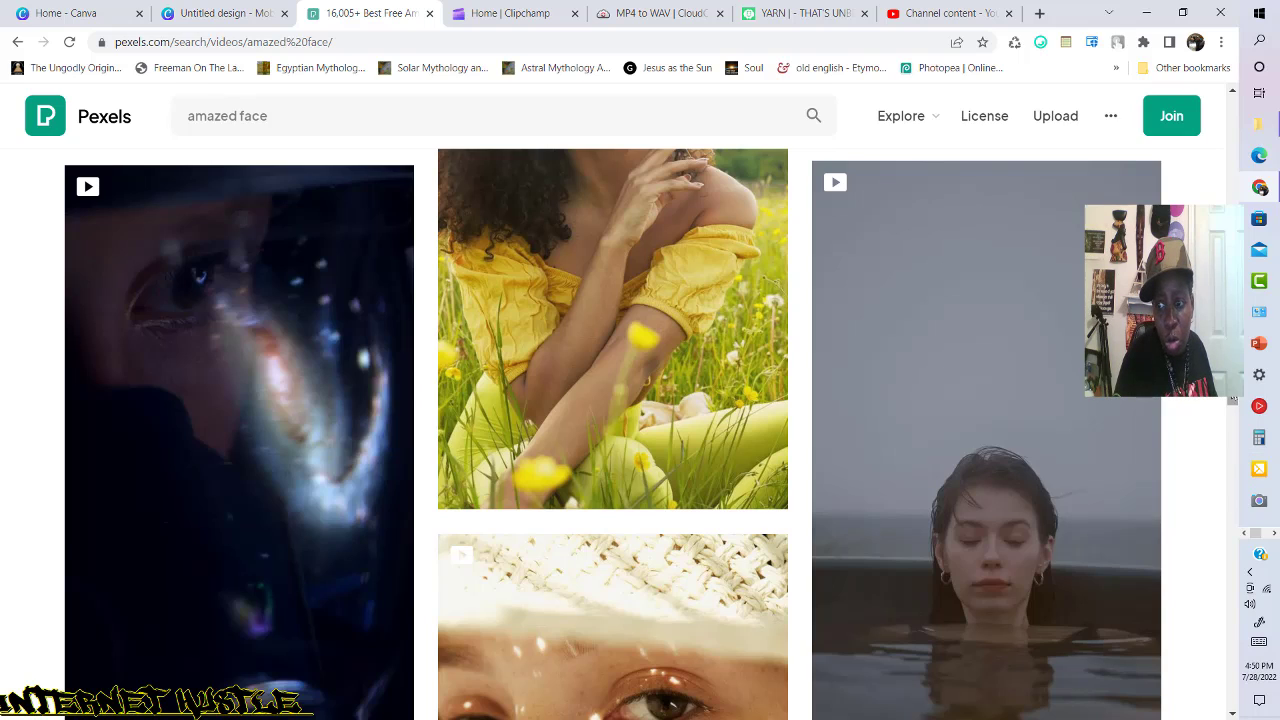
{"action": "scroll", "coordinate": [623, 434], "scroll_direction": "down", "scroll_amount": 15}
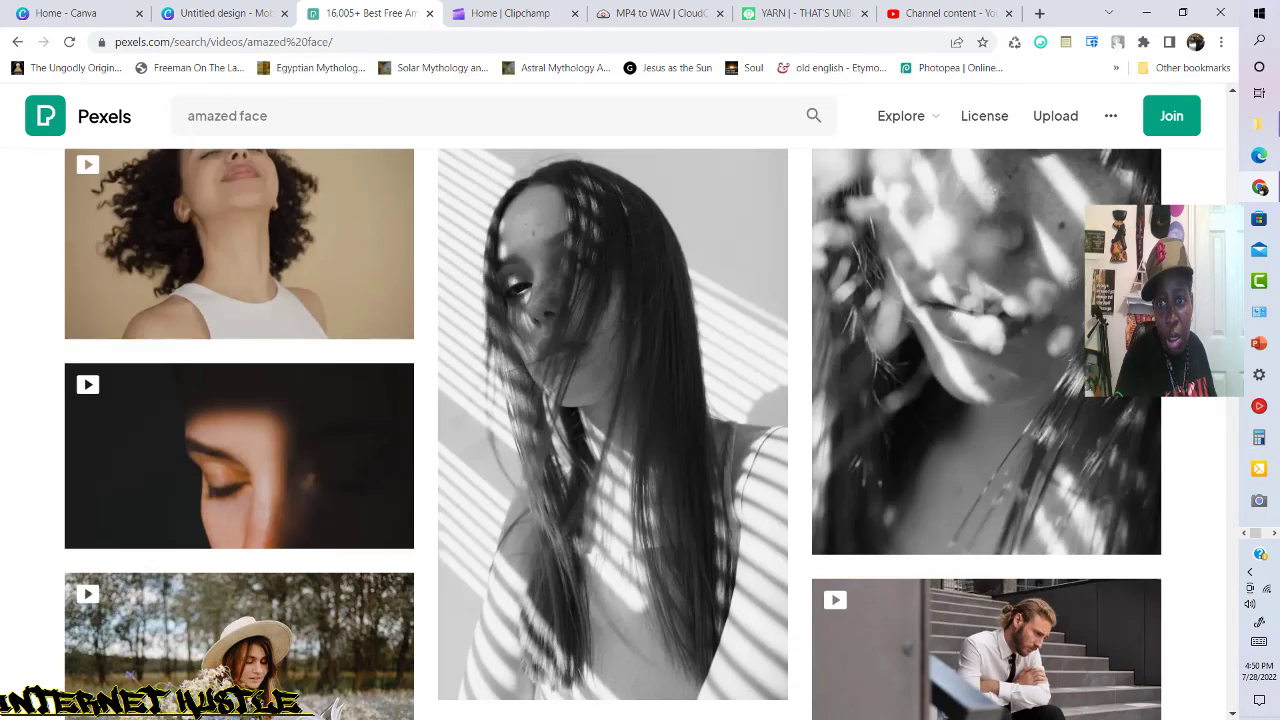
{"action": "scroll", "coordinate": [612, 434], "scroll_direction": "down", "scroll_amount": 10}
{"action": "scroll", "coordinate": [612, 434], "scroll_direction": "up", "scroll_amount": 3}
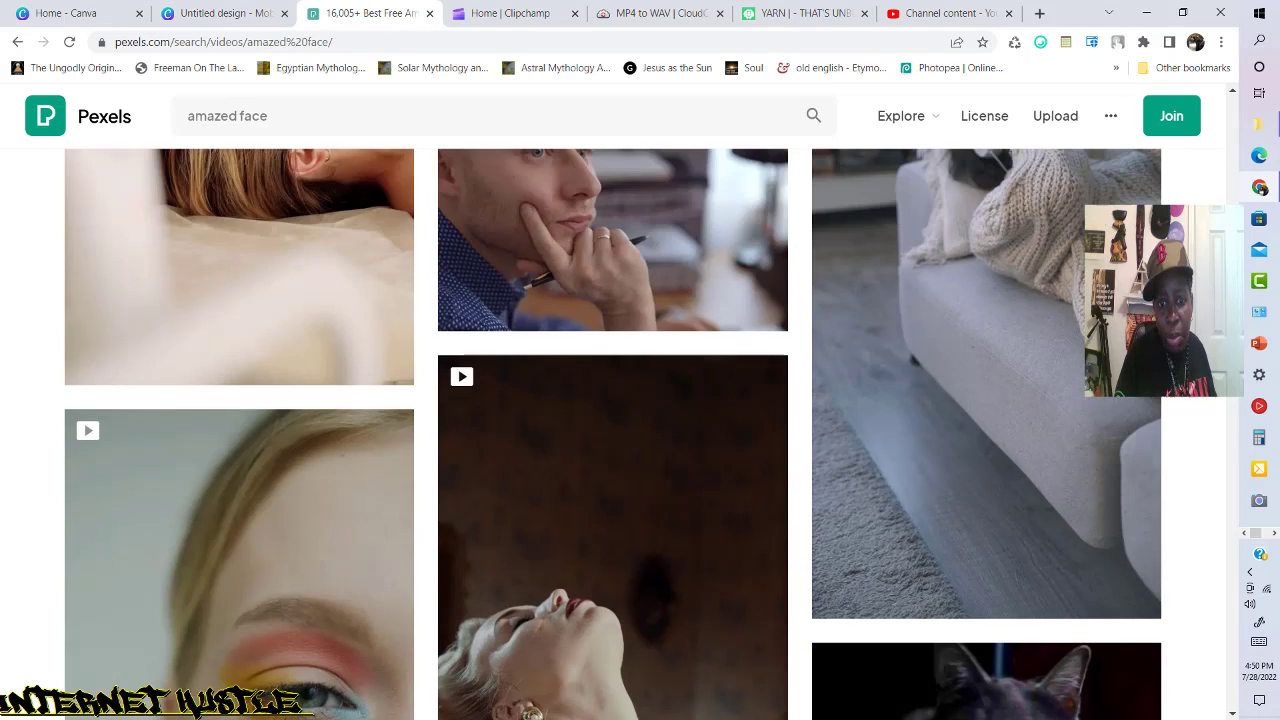
{"action": "scroll", "coordinate": [612, 434], "scroll_direction": "down", "scroll_amount": 3}
{"action": "scroll", "coordinate": [612, 434], "scroll_direction": "up", "scroll_amount": 1}
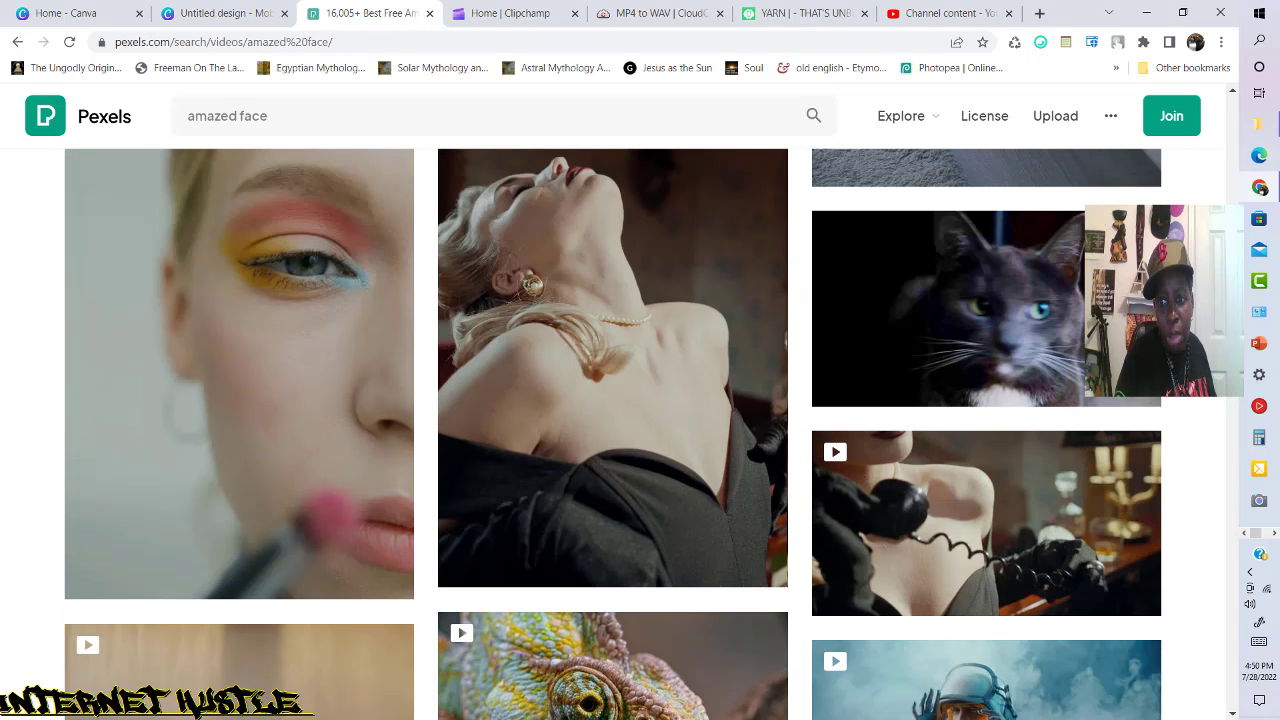
{"action": "left_click", "coordinate": [1074, 303]}
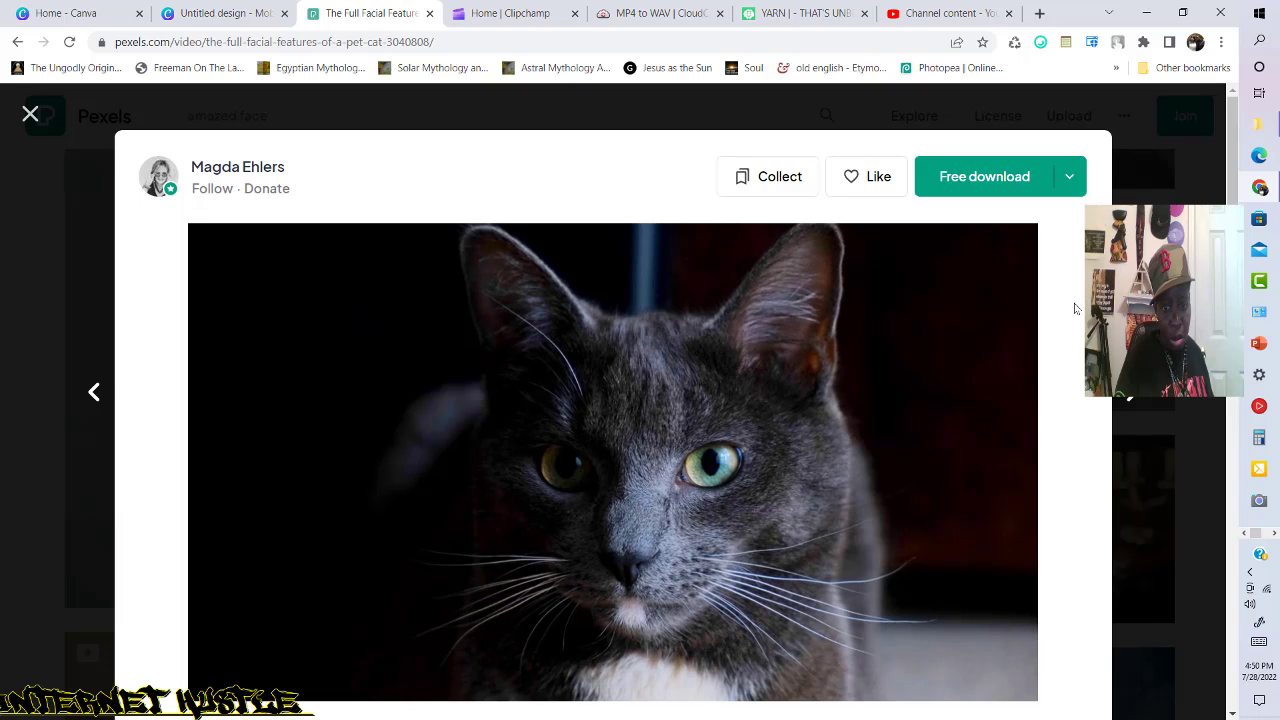
{"action": "scroll", "coordinate": [690, 497], "scroll_direction": "down", "scroll_amount": 1}
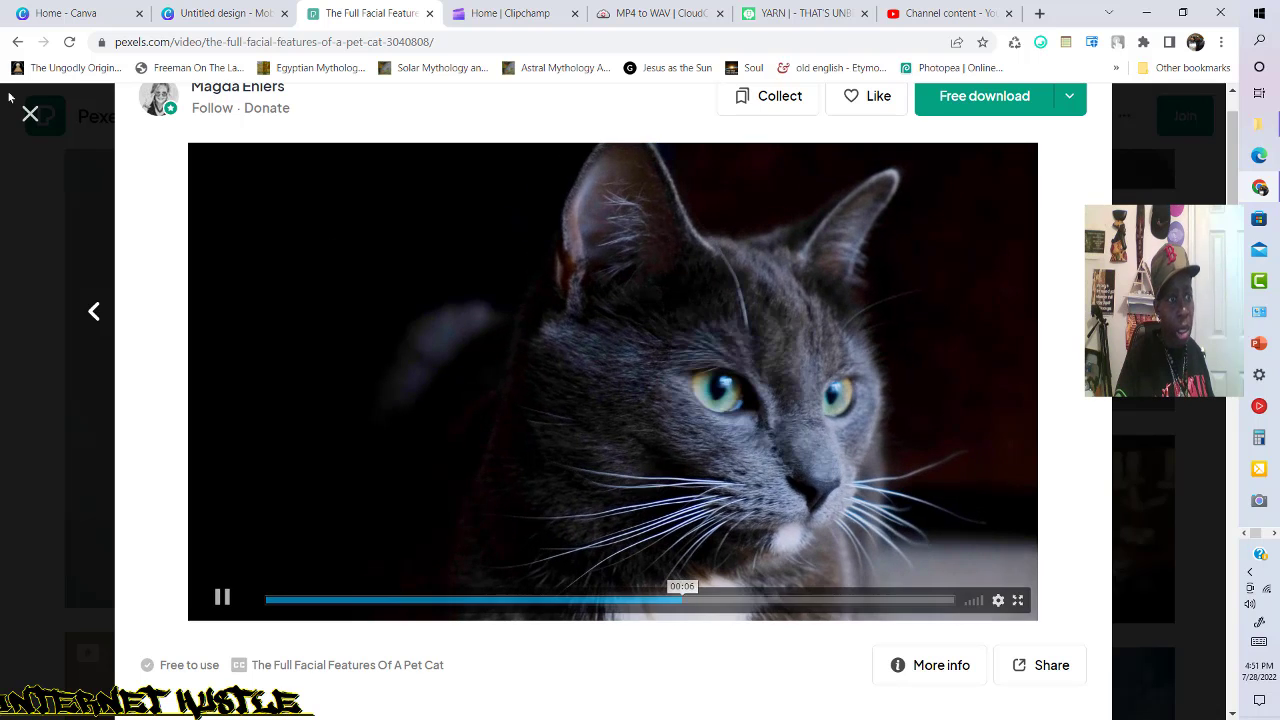
{"action": "left_click", "coordinate": [30, 115]}
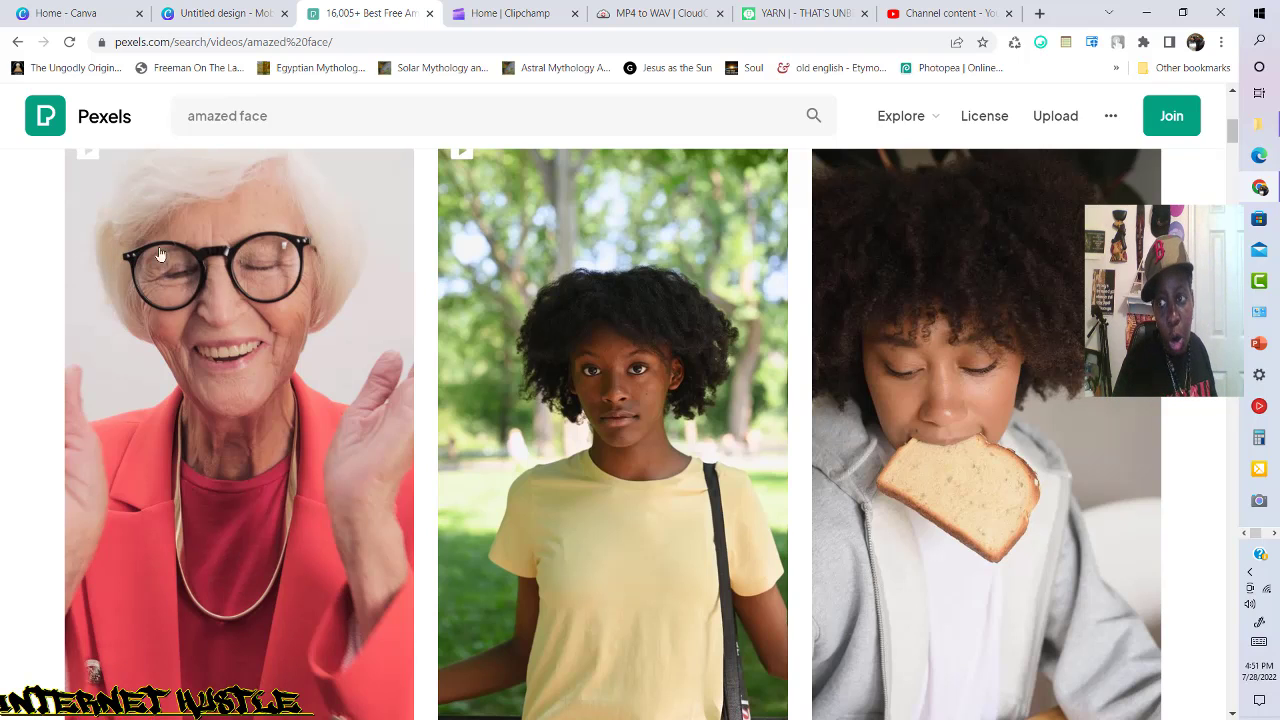
{"action": "left_click_drag", "start_coordinate": [1233, 138], "coordinate": [1237, 93]}
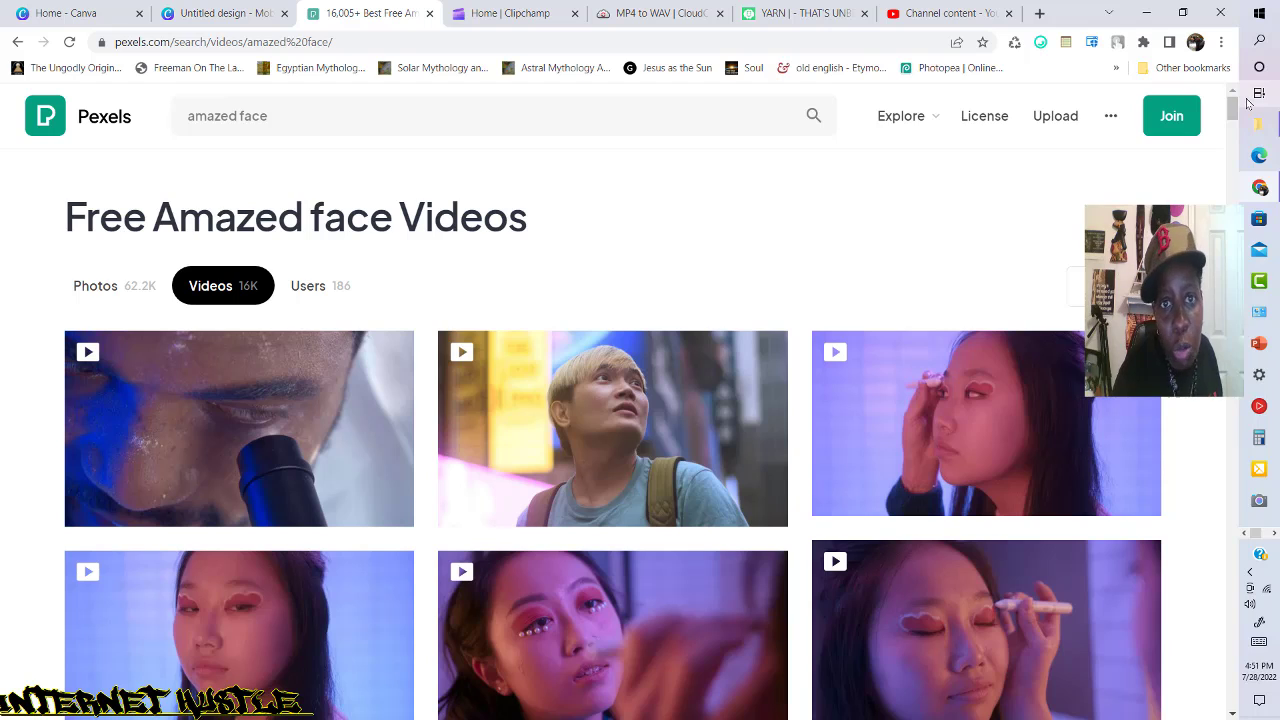
Switch to the Yarn site and examine its web address, the "That's unbelievable" clip and the related clips beneath it.
{"action": "left_click", "coordinate": [805, 13]}
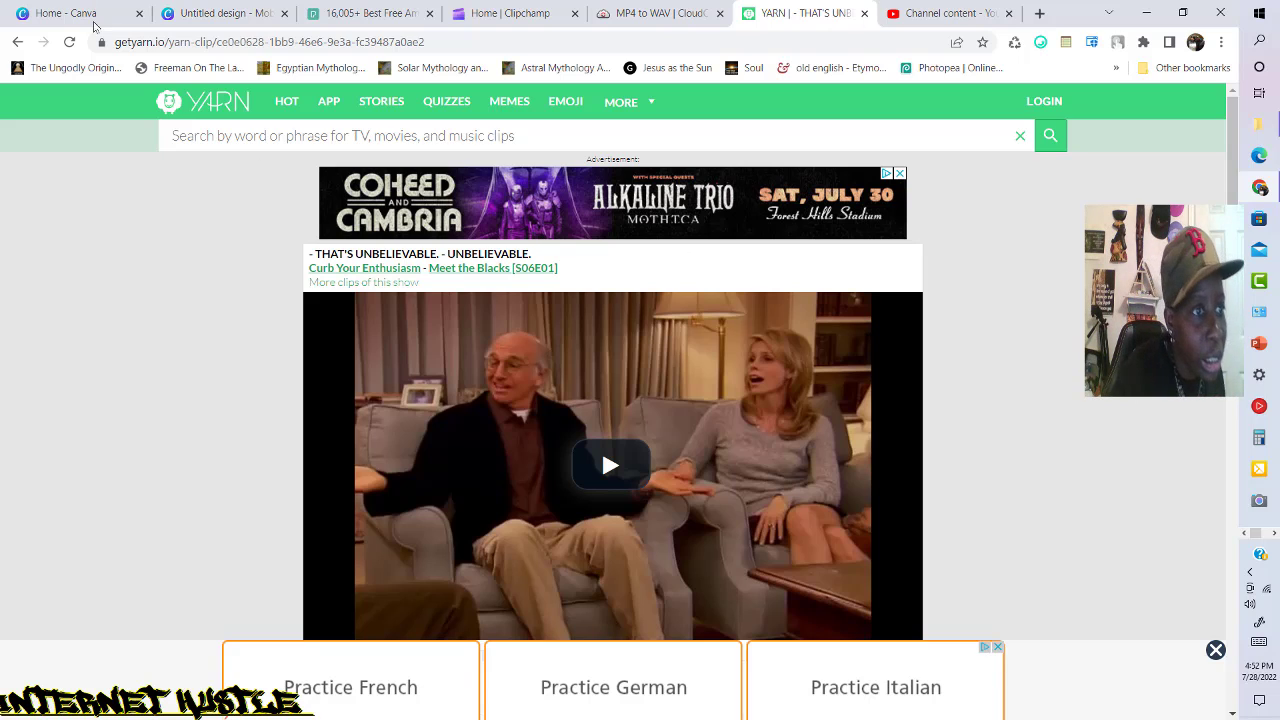
{"action": "left_click_drag", "start_coordinate": [115, 41], "coordinate": [170, 42]}
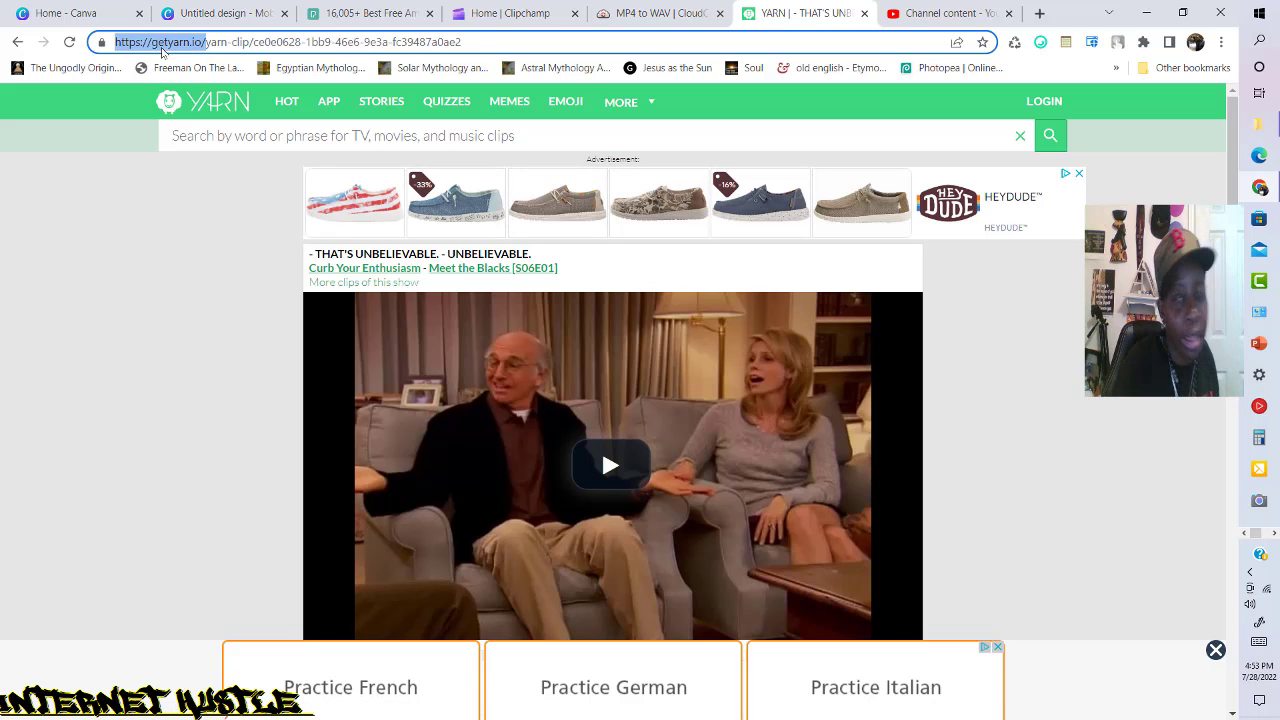
{"action": "left_click_drag", "start_coordinate": [1232, 196], "coordinate": [1234, 518]}
{"action": "scroll", "coordinate": [1234, 518], "scroll_direction": "down", "scroll_amount": 2}
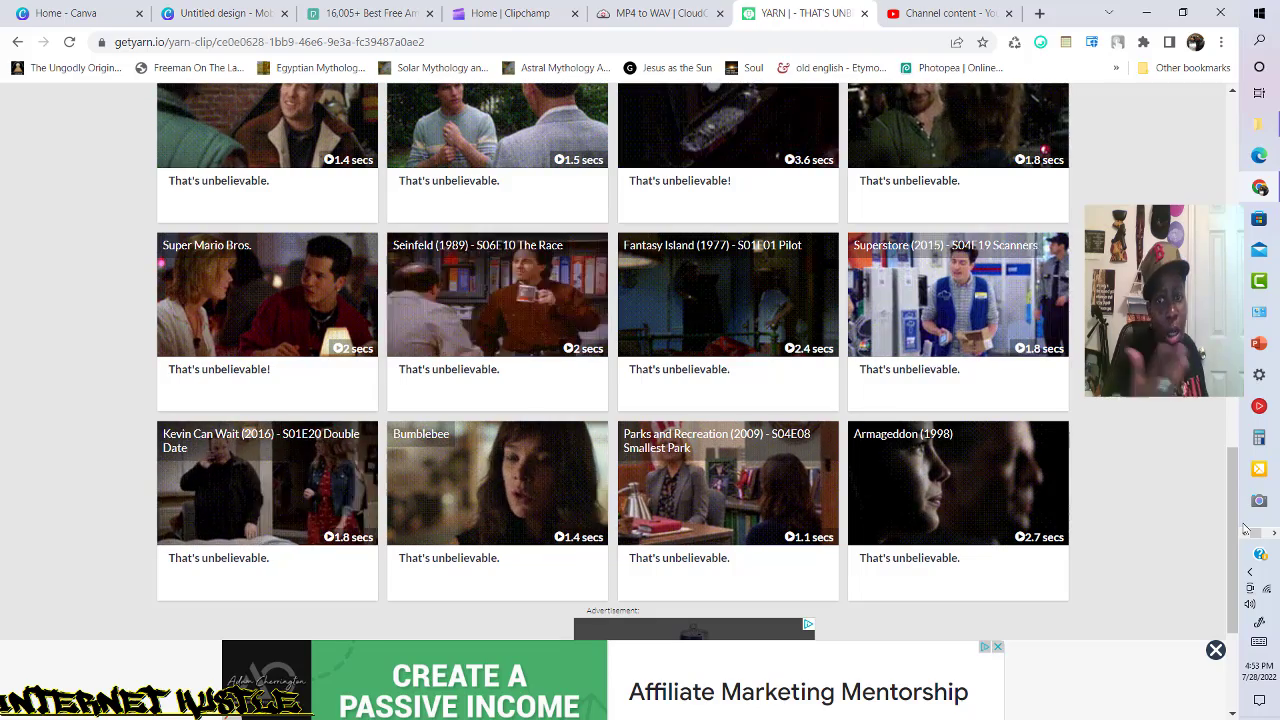
{"action": "left_click_drag", "start_coordinate": [1240, 515], "coordinate": [1226, 416]}
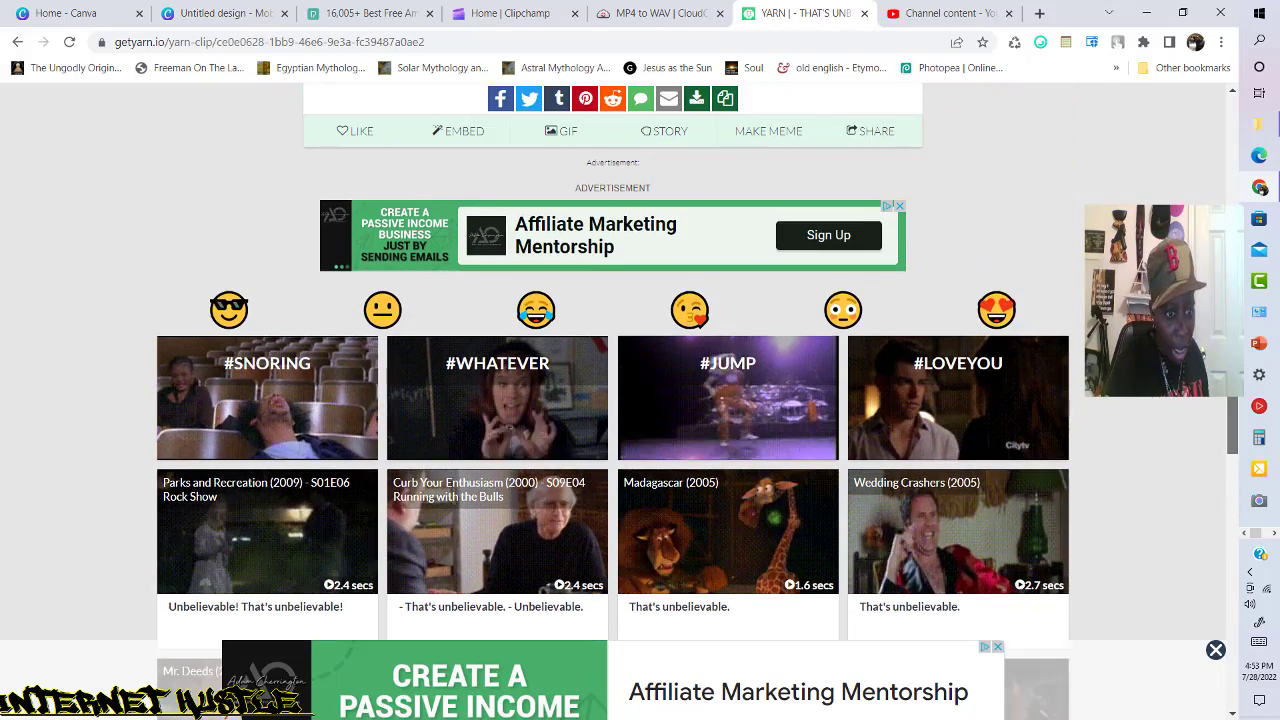
{"action": "scroll", "coordinate": [1224, 412], "scroll_direction": "down", "scroll_amount": 3}
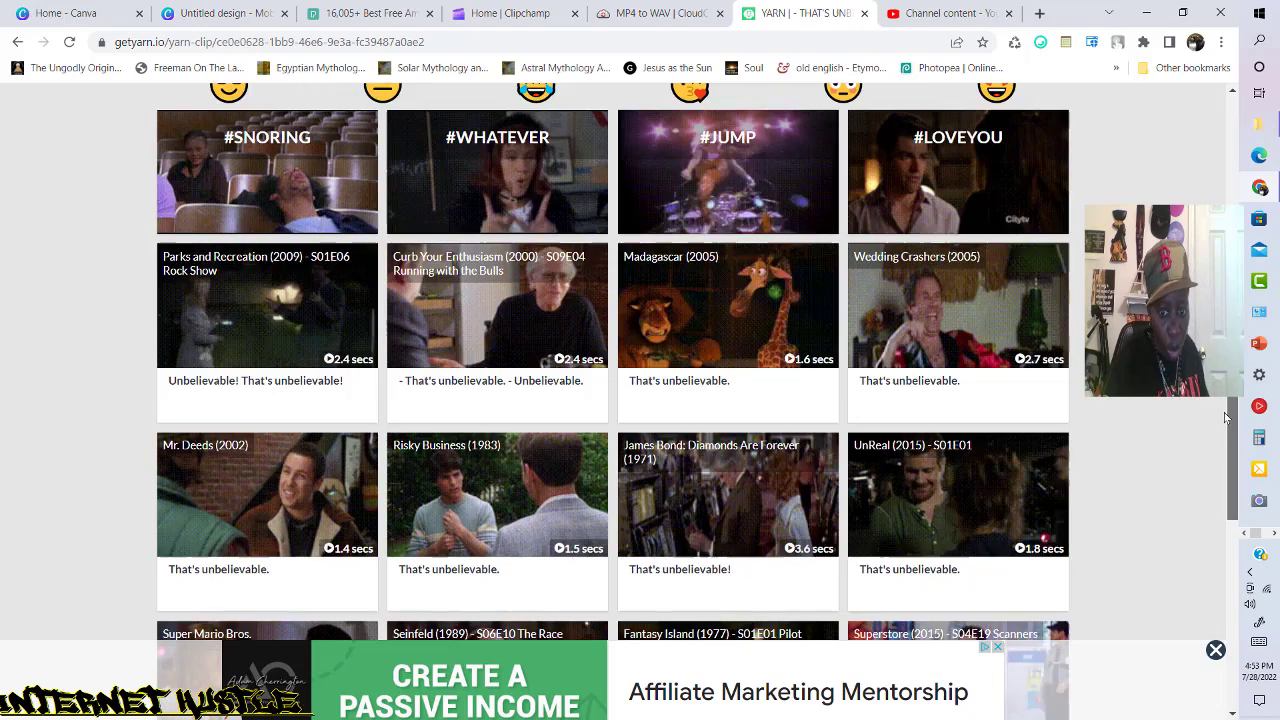
{"action": "scroll", "coordinate": [601, 95], "scroll_direction": "up", "scroll_amount": 6}
{"action": "scroll", "coordinate": [601, 97], "scroll_direction": "up", "scroll_amount": 3}
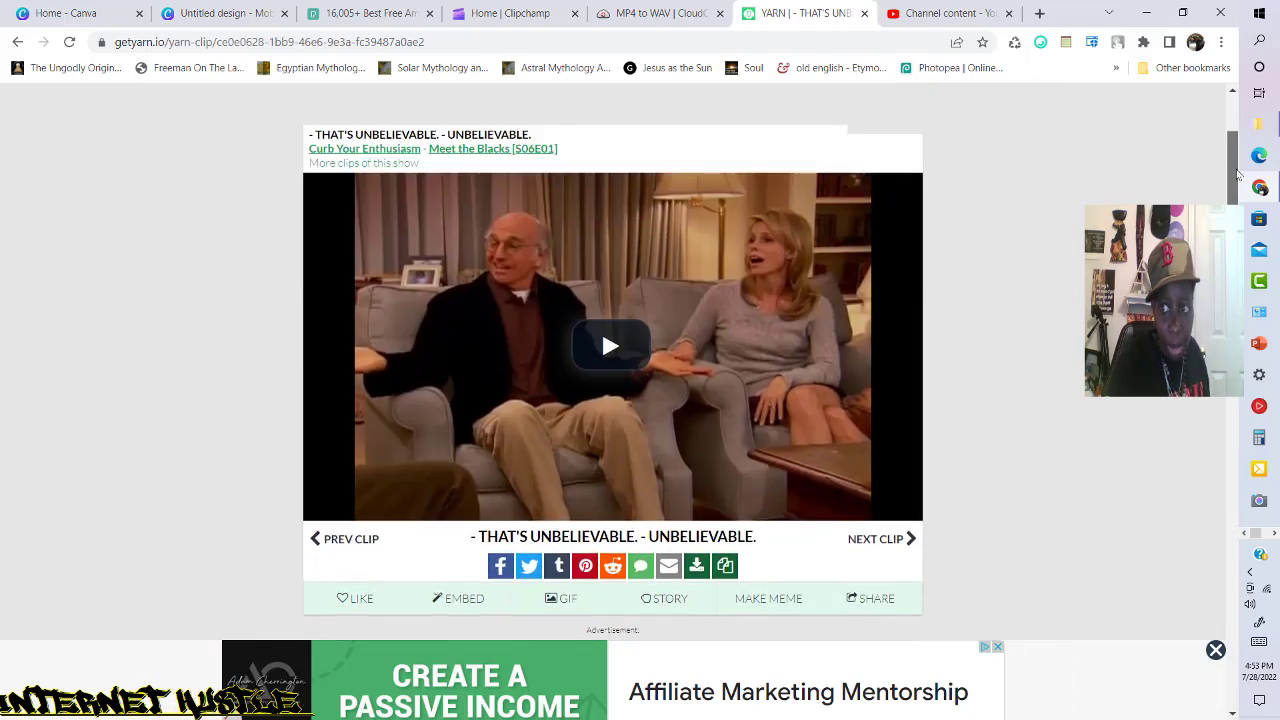
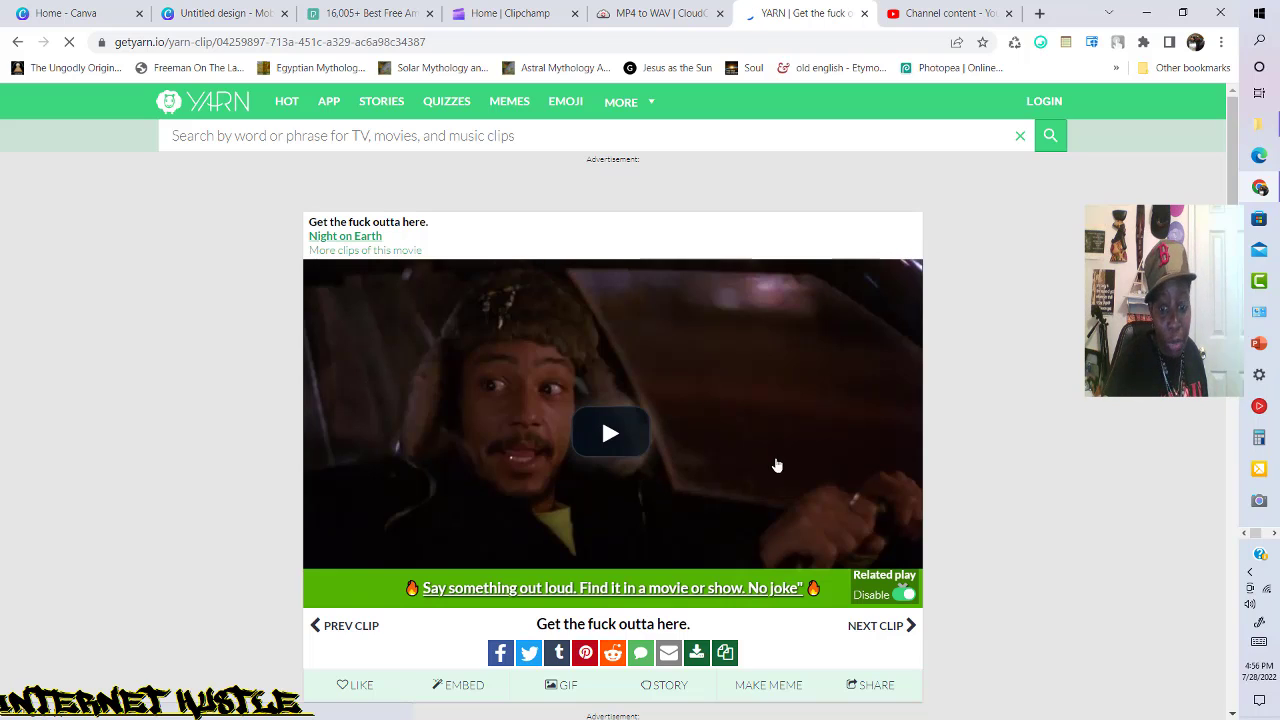
Download the Night on Earth clip as an MP4 named "GET THE FUCK OUTTA HERE 1" into the CLICKBANK folder.
{"action": "left_click", "coordinate": [696, 653]}
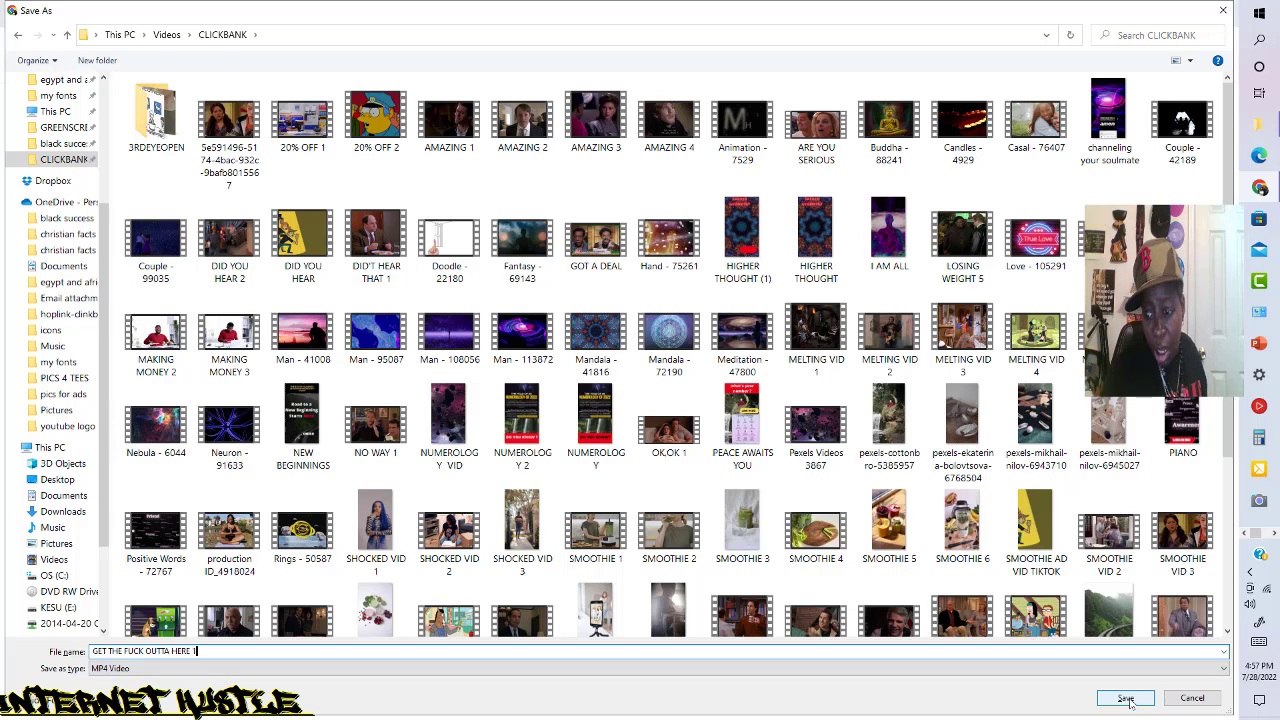
{"action": "left_click", "coordinate": [1128, 699]}
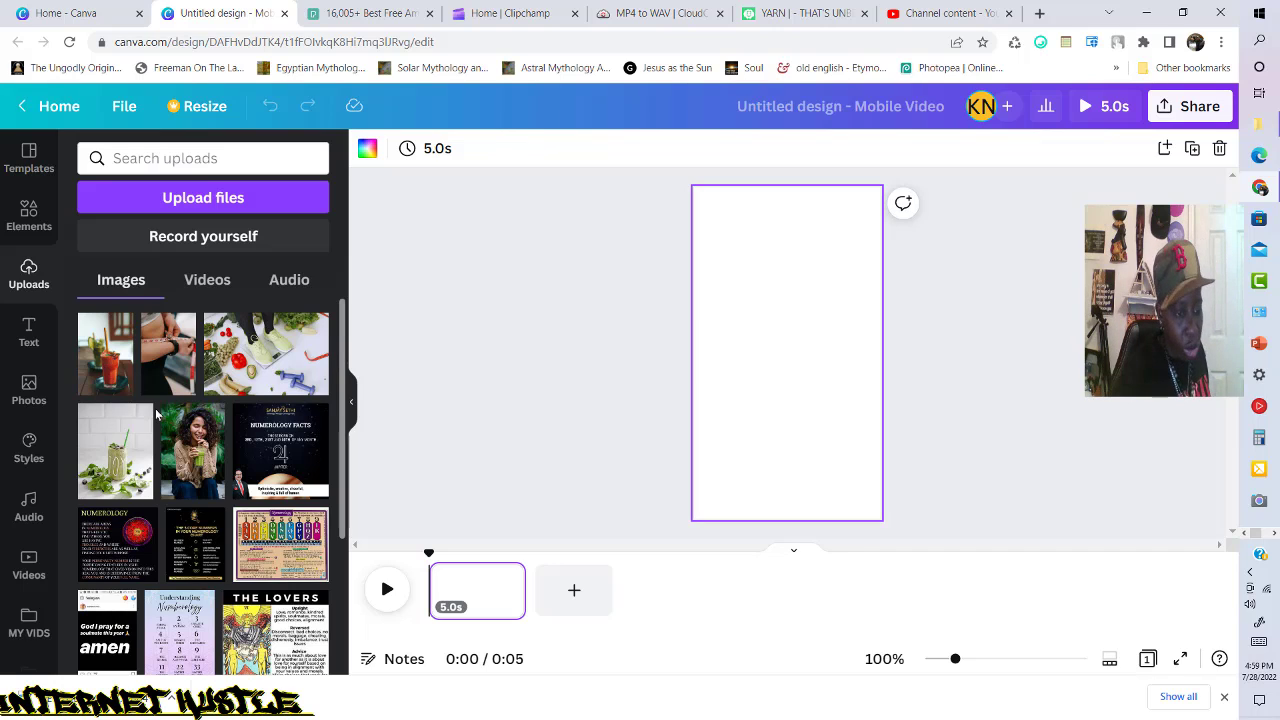
Return to the Canva design, place the uploaded 12.5 s clip of the blue-braided woman and stretch it to fill the page.
{"action": "left_click", "coordinate": [206, 284]}
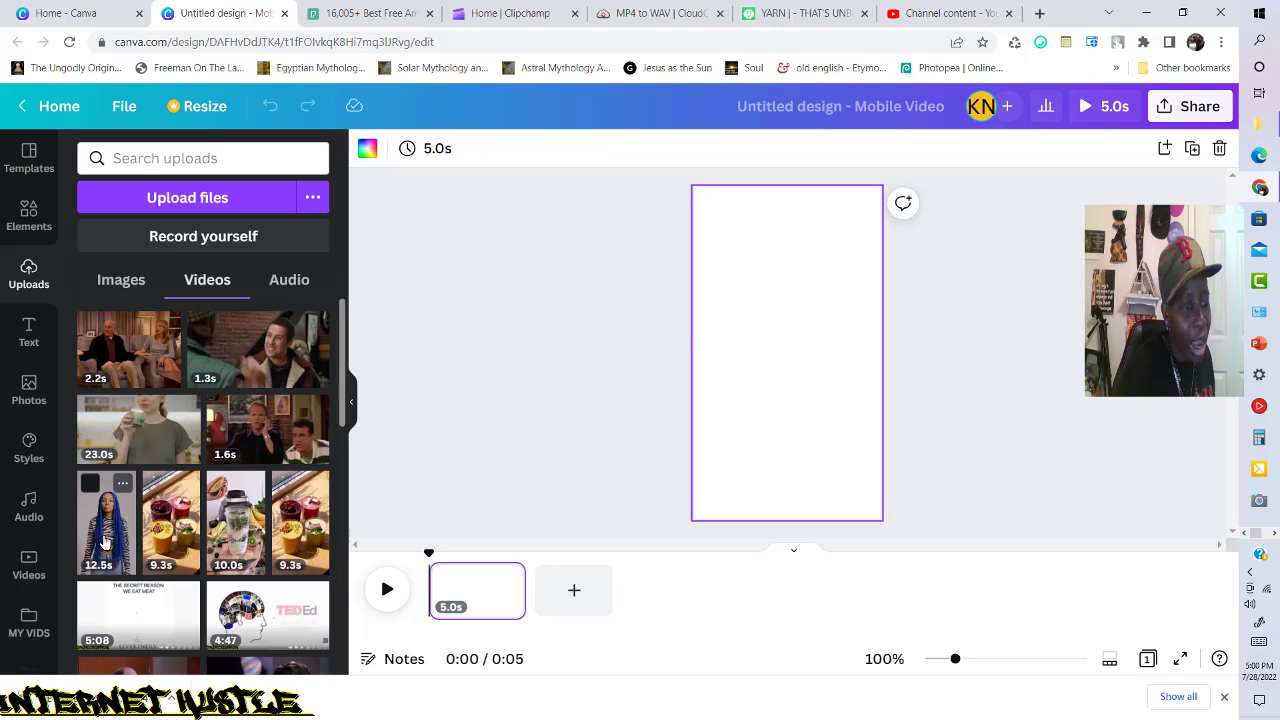
{"action": "left_click_drag", "start_coordinate": [105, 541], "coordinate": [763, 460]}
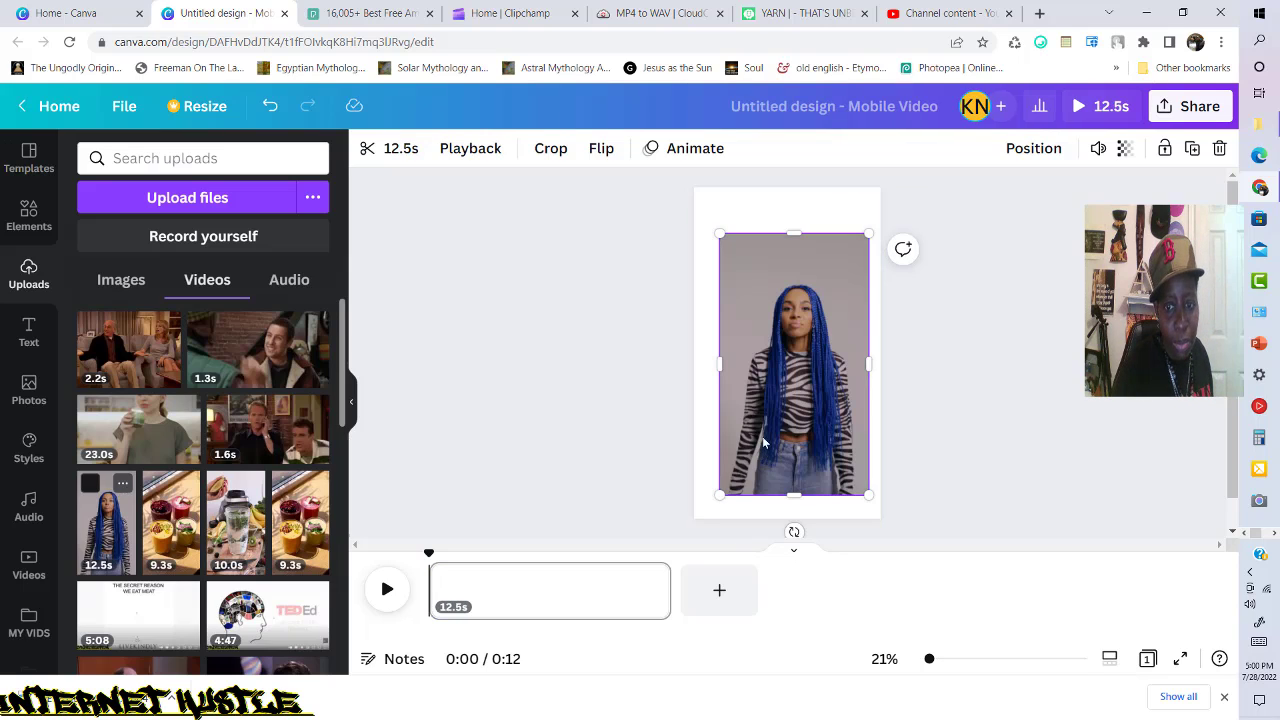
{"action": "left_click_drag", "start_coordinate": [719, 364], "coordinate": [694, 364]}
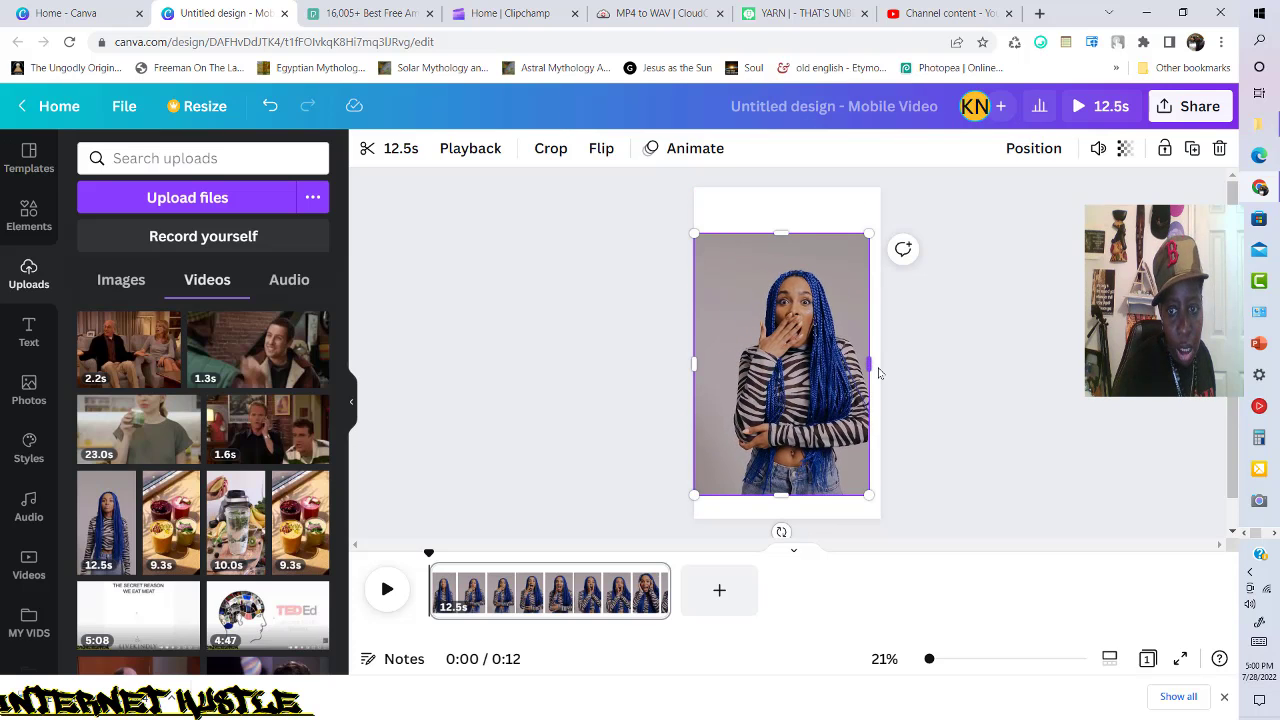
{"action": "left_click_drag", "start_coordinate": [870, 366], "coordinate": [881, 366]}
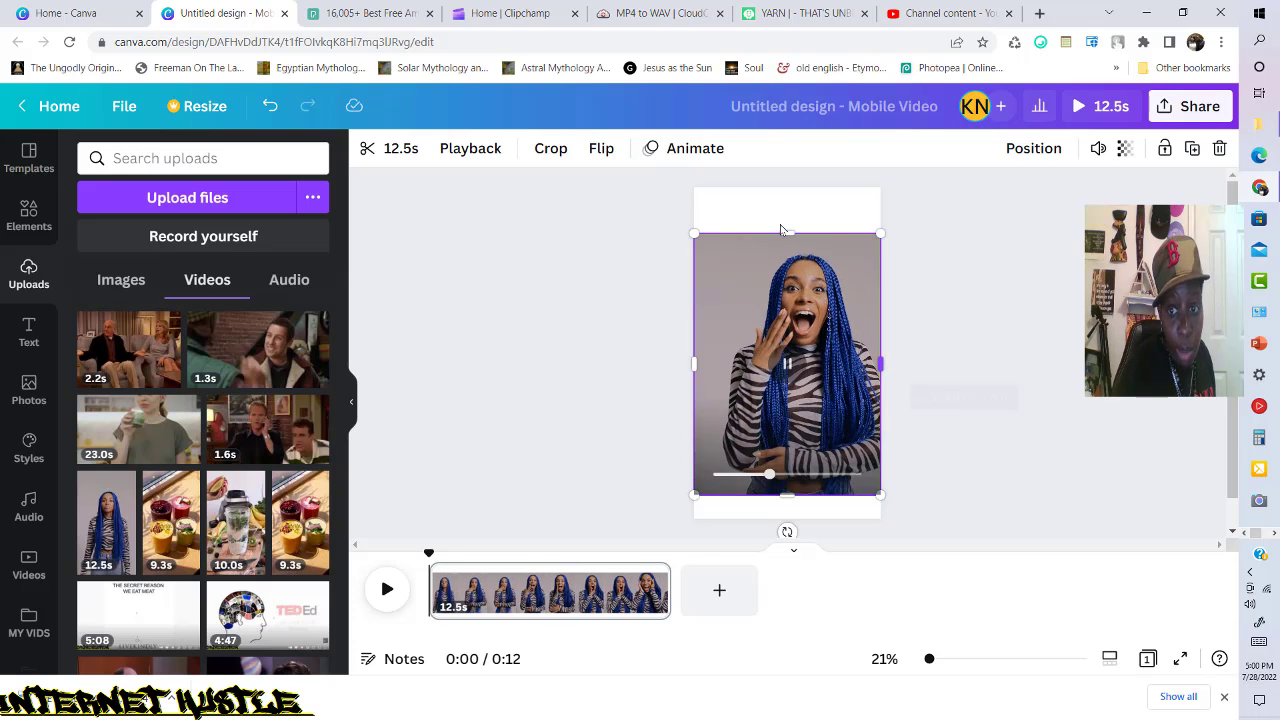
{"action": "left_click_drag", "start_coordinate": [786, 231], "coordinate": [787, 186]}
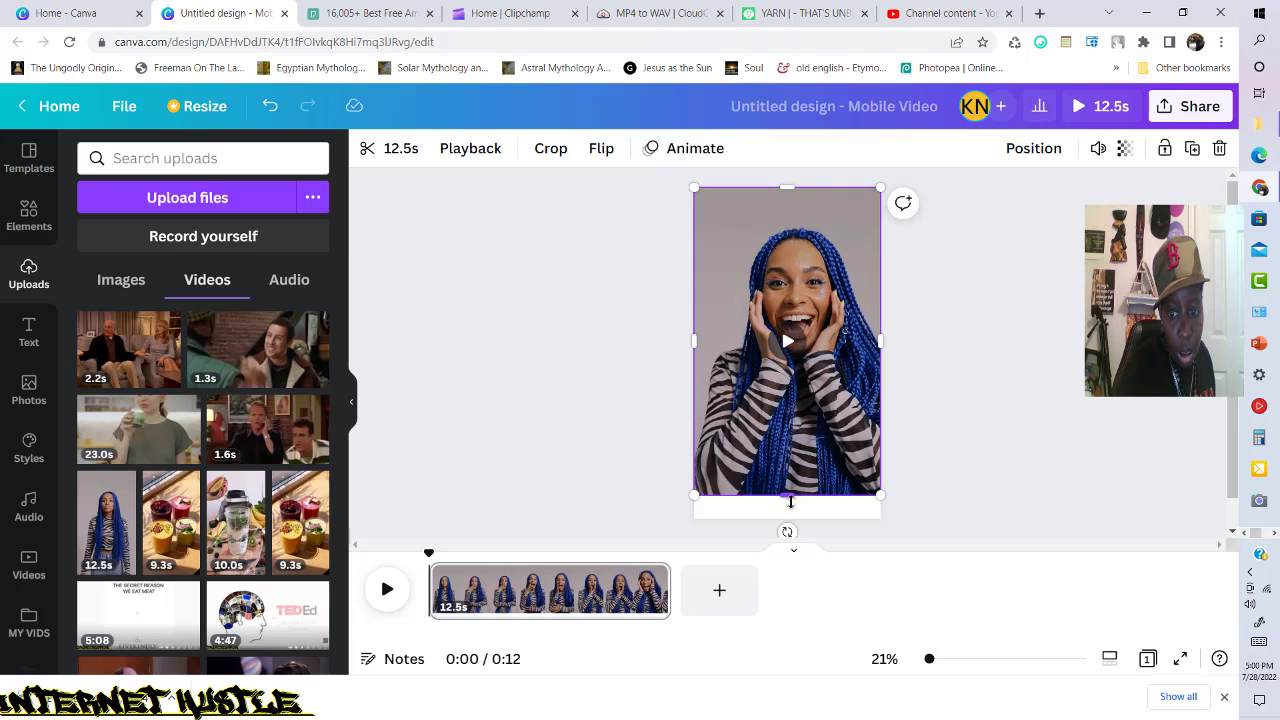
{"action": "left_click_drag", "start_coordinate": [790, 502], "coordinate": [790, 519]}
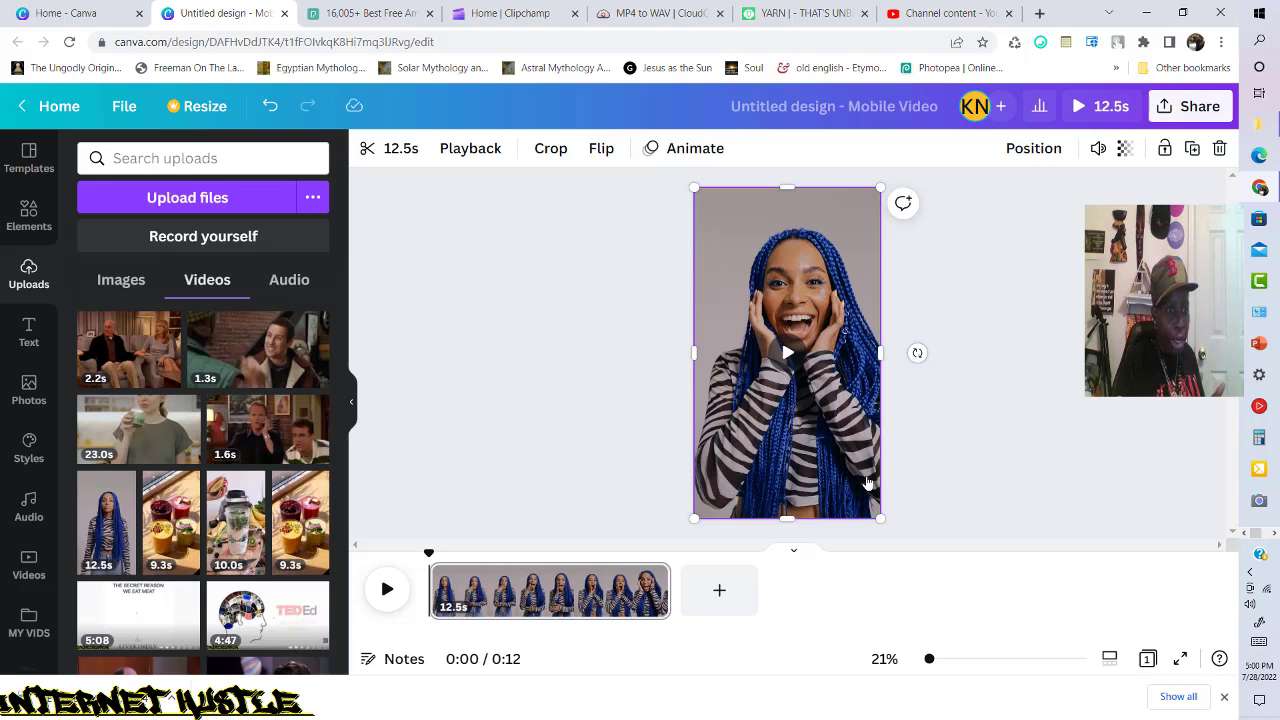
Add the uploaded 5-second "WHAT IF I TOLD YOU" voice-over to the design and trim the woman's clip to 5.5 s.
{"action": "left_click", "coordinate": [302, 287]}
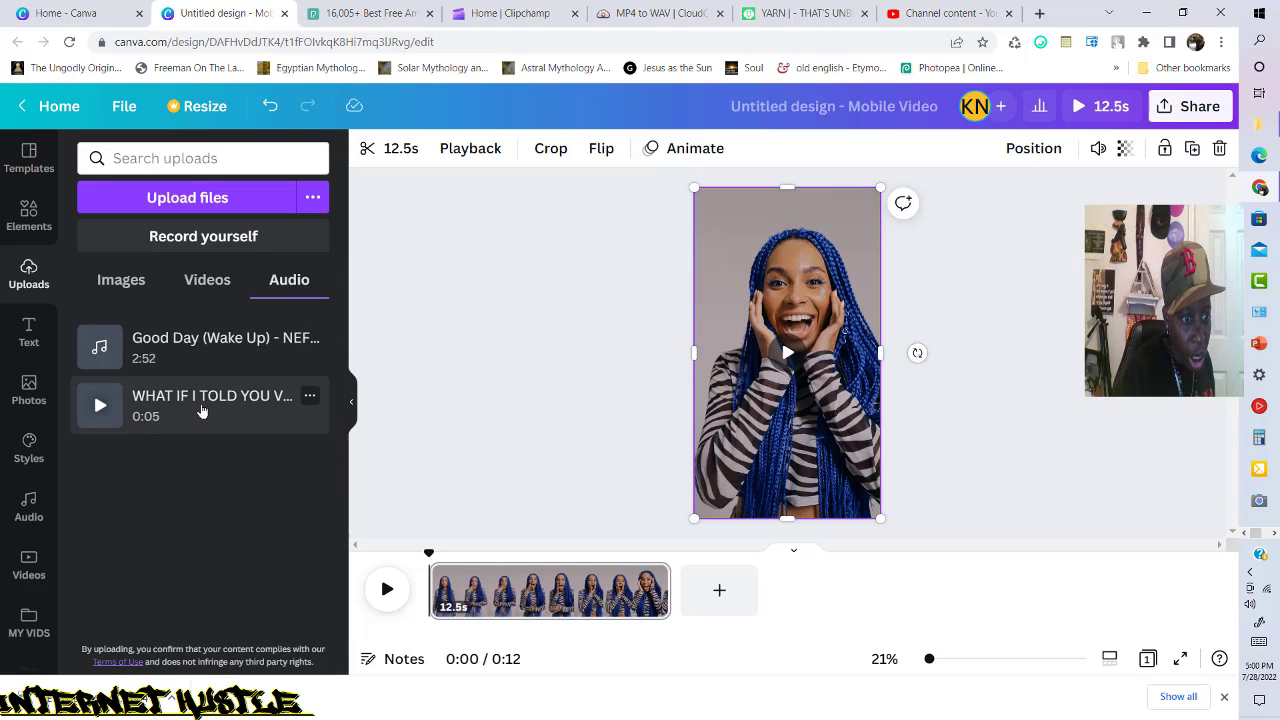
{"action": "left_click_drag", "start_coordinate": [202, 407], "coordinate": [748, 342]}
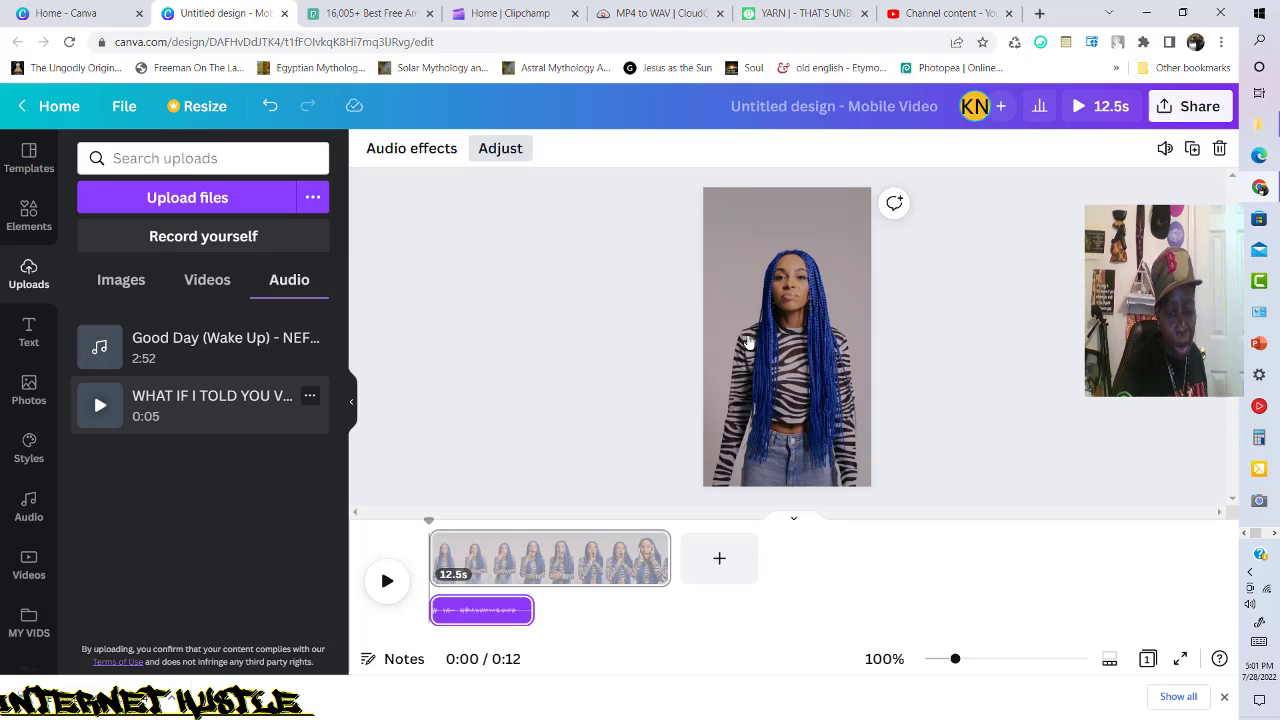
{"action": "left_click", "coordinate": [656, 570]}
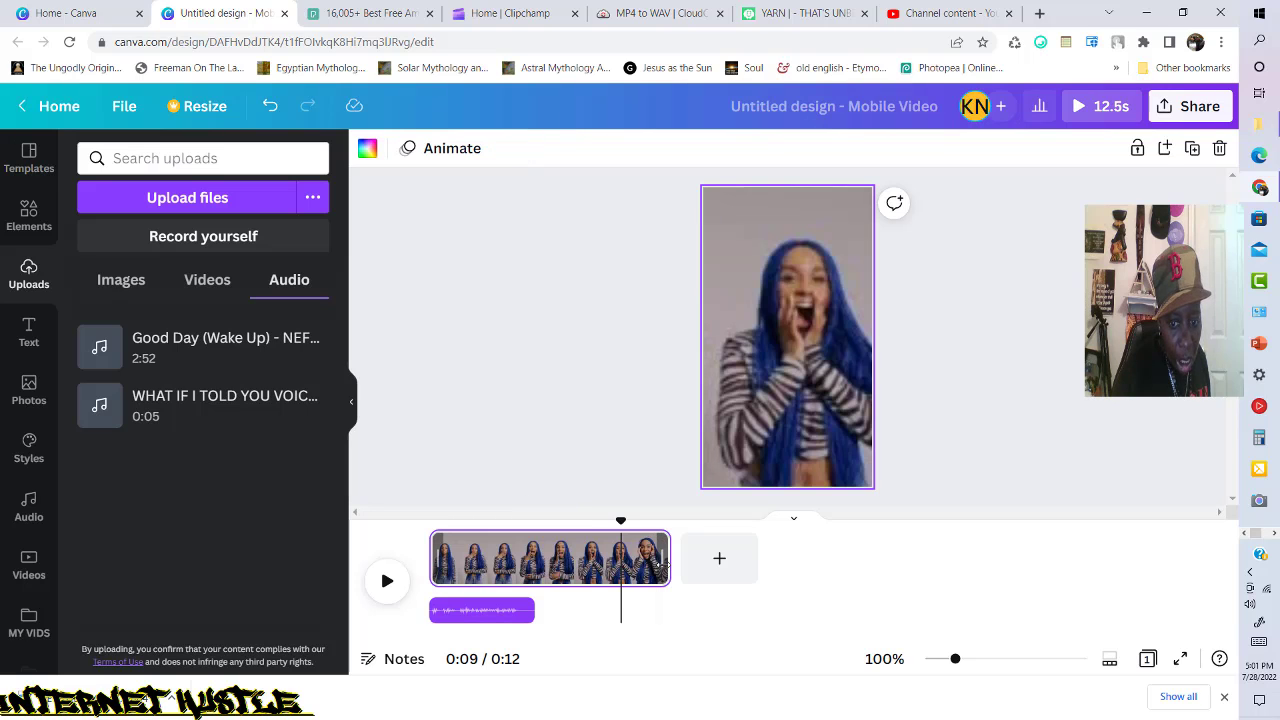
{"action": "left_click_drag", "start_coordinate": [657, 566], "coordinate": [527, 580]}
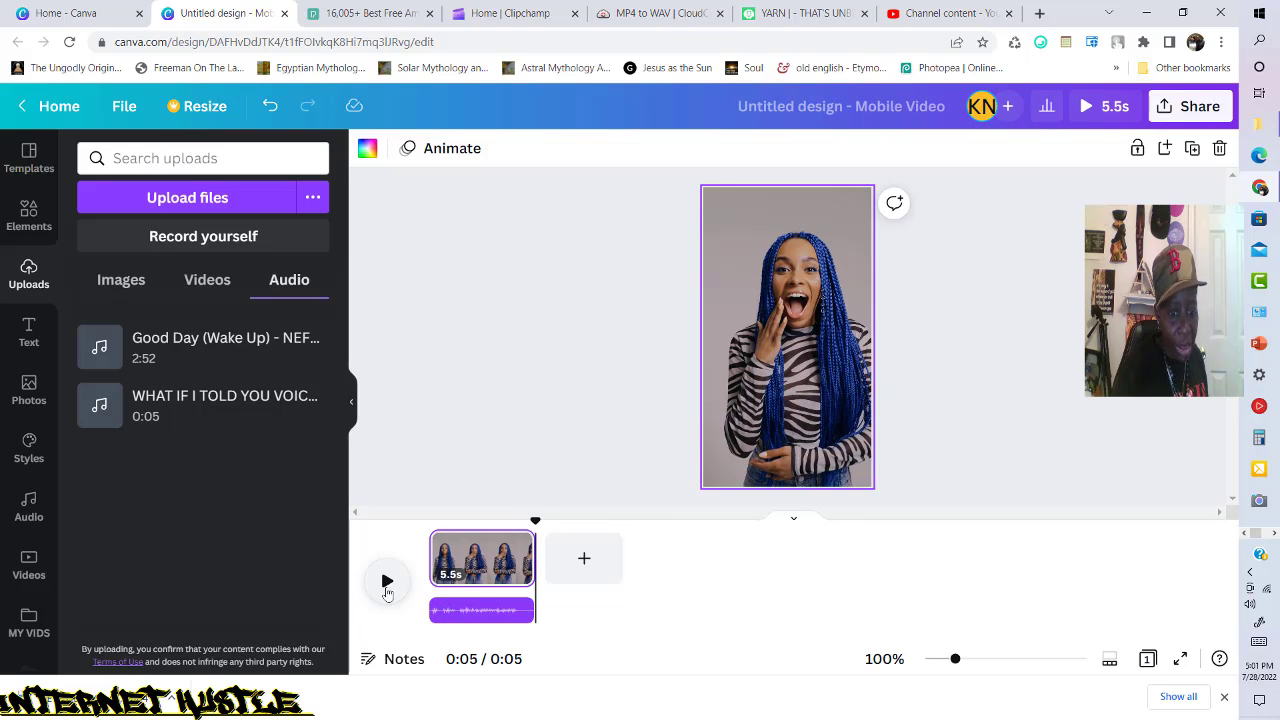
Play the trimmed clip with its voice-over from the start of the timeline.
{"action": "left_click", "coordinate": [438, 541]}
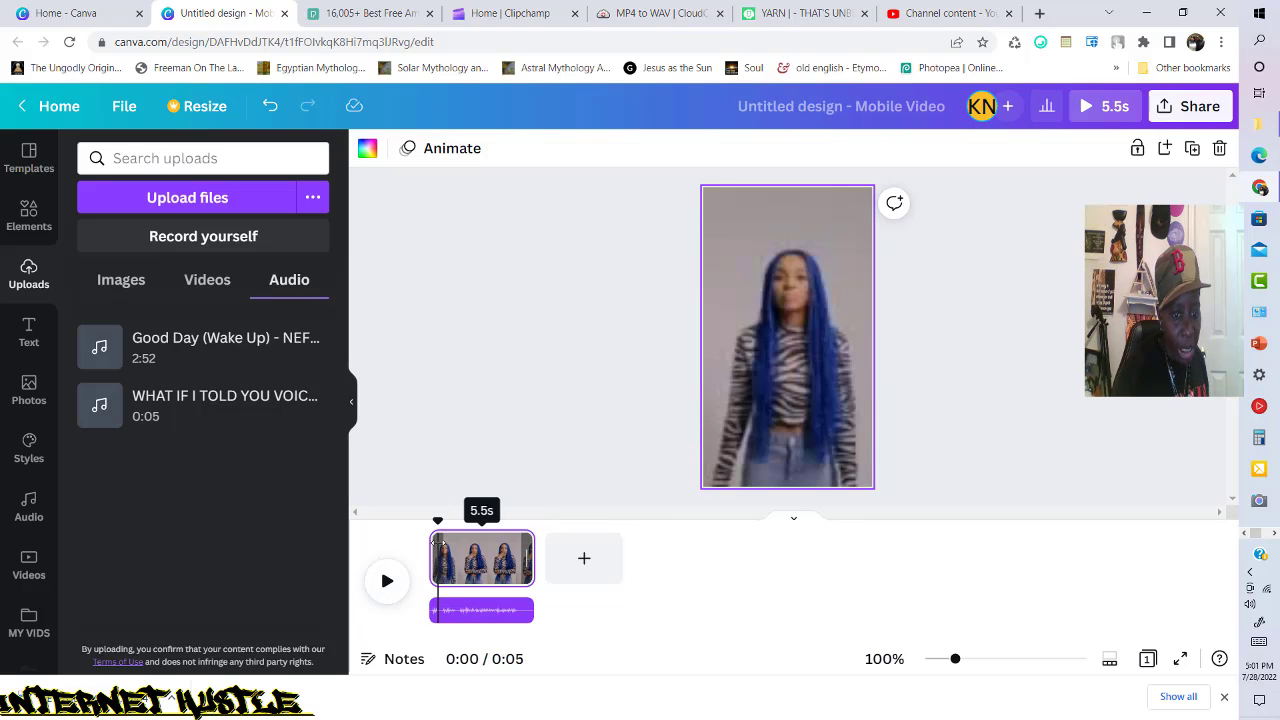
{"action": "left_click_drag", "start_coordinate": [437, 524], "coordinate": [430, 530]}
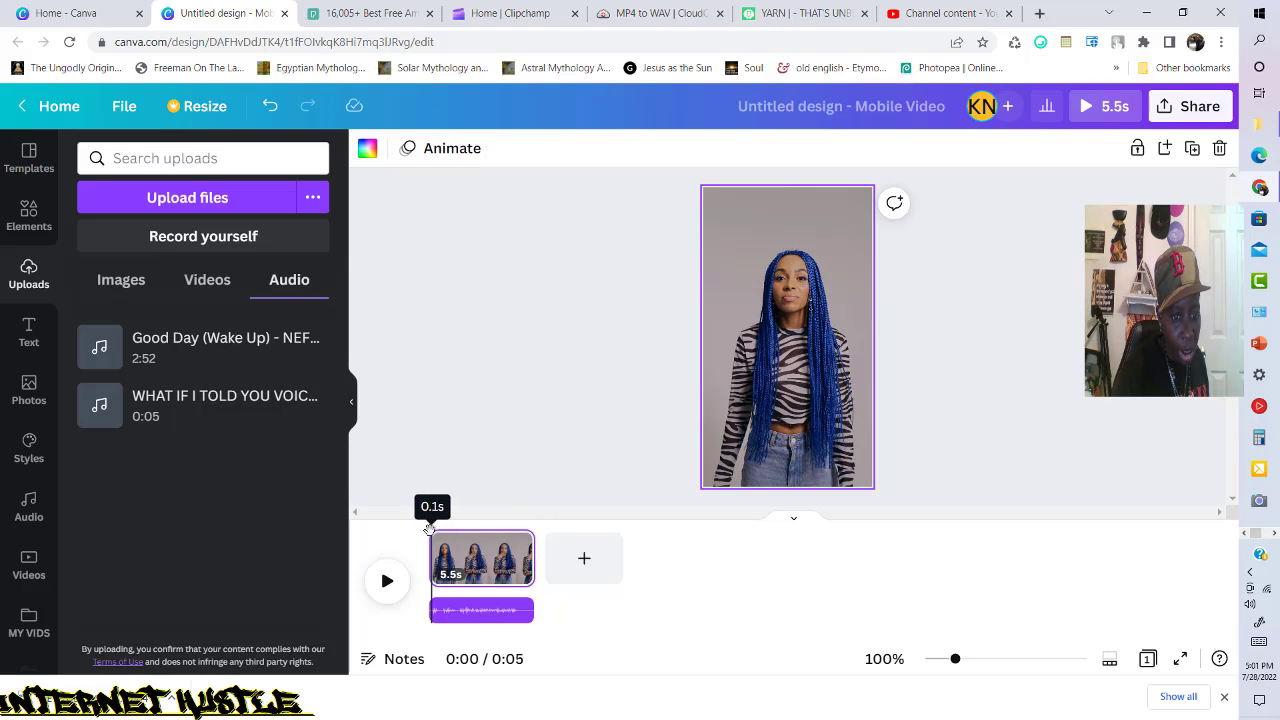
{"action": "left_click", "coordinate": [387, 582]}
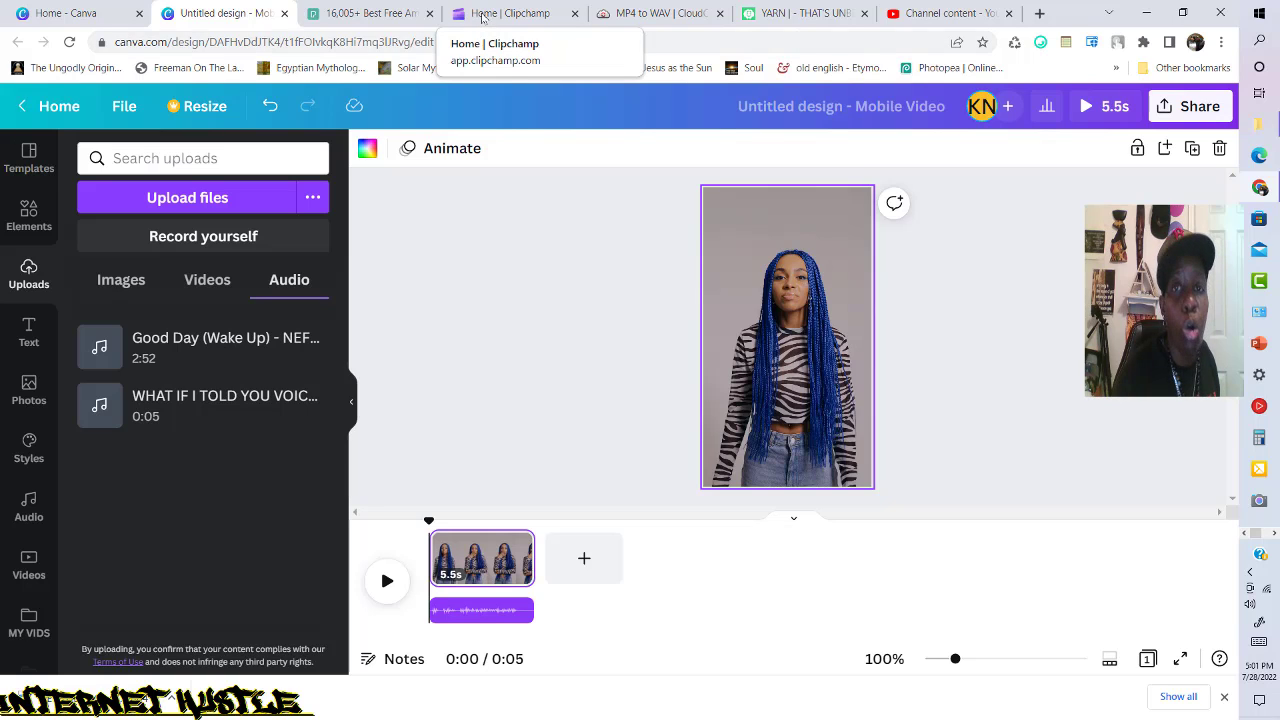
Switch to the Clipchamp site, create a new video and open the text-to-speech generator.
{"action": "left_click", "coordinate": [482, 15]}
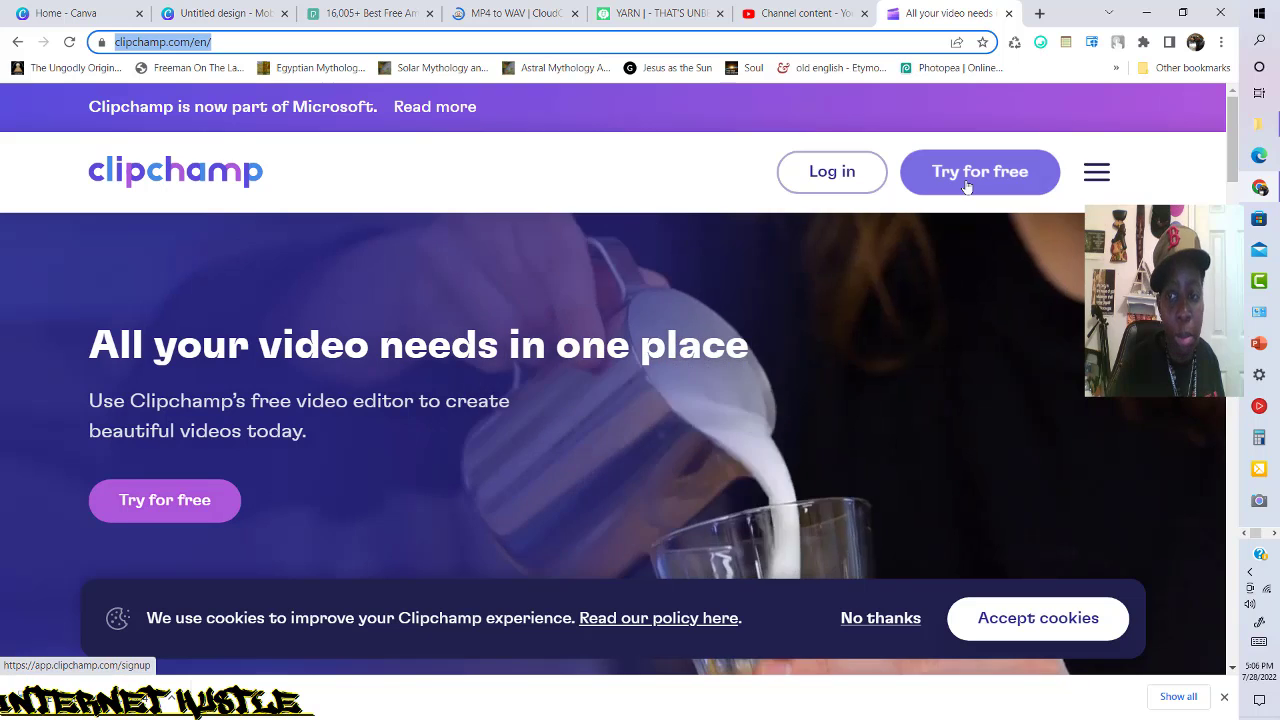
{"action": "left_click", "coordinate": [966, 184]}
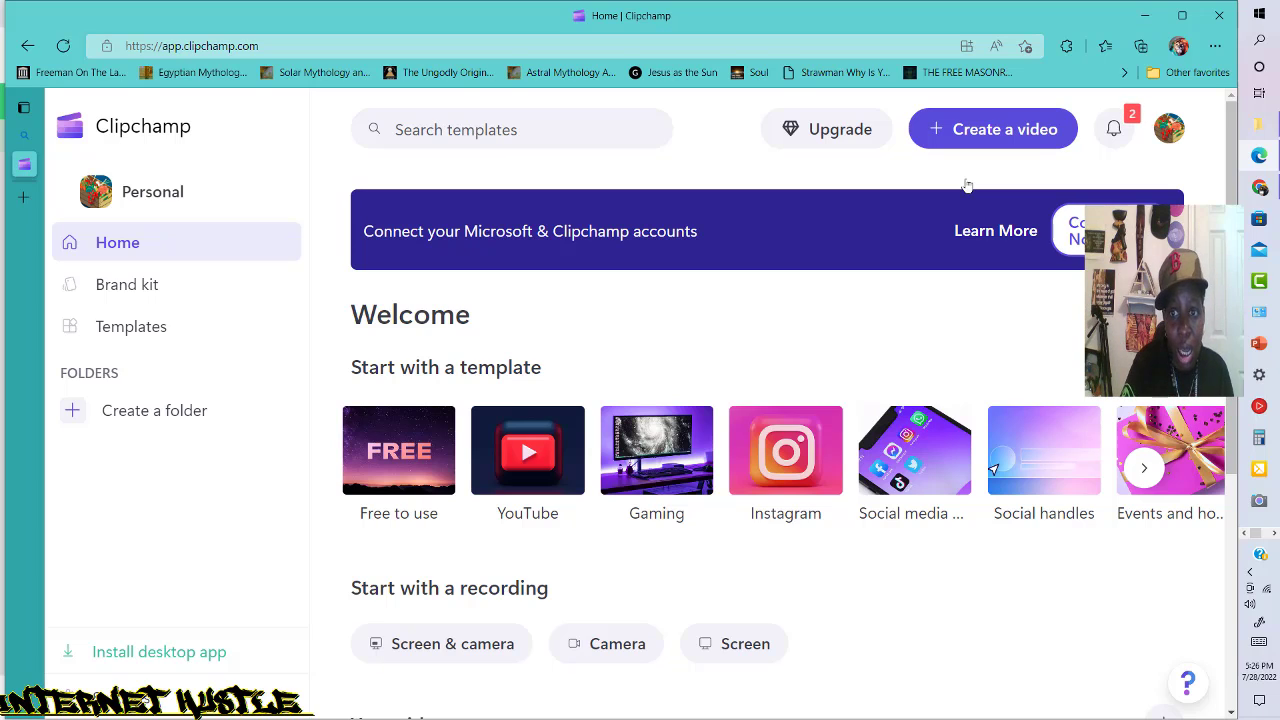
{"action": "left_click", "coordinate": [1007, 138]}
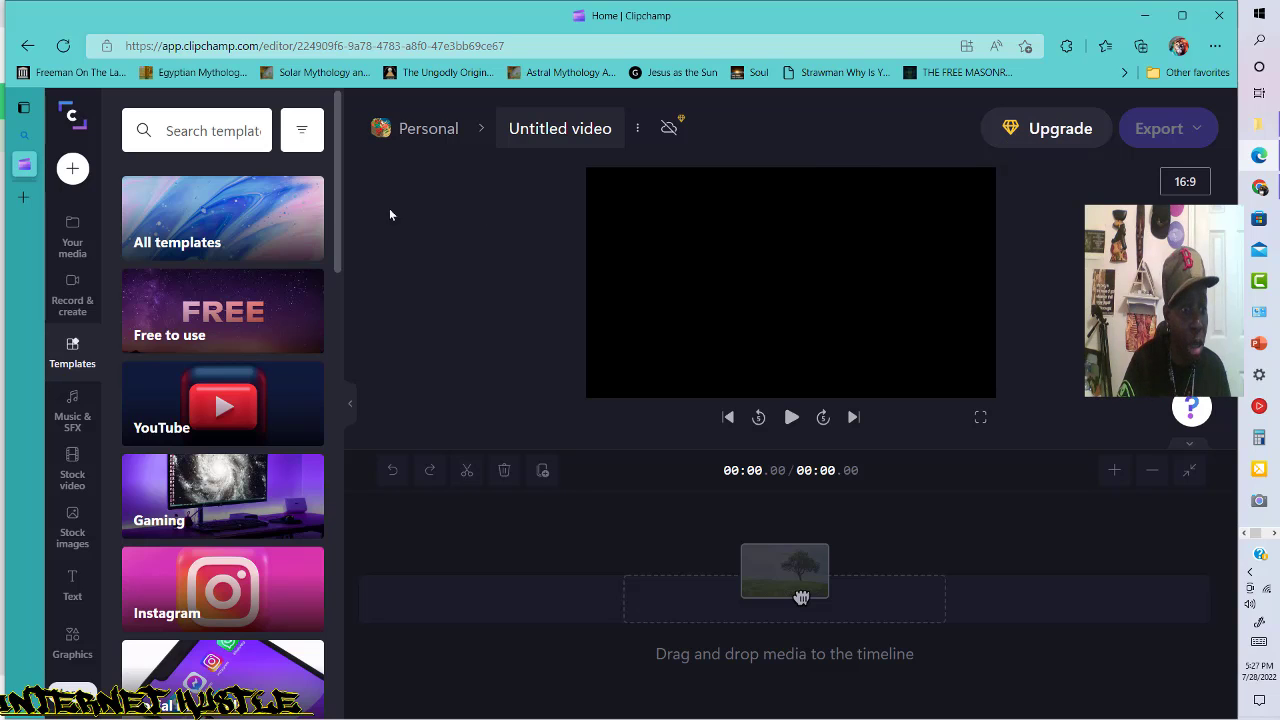
{"action": "left_click", "coordinate": [74, 300]}
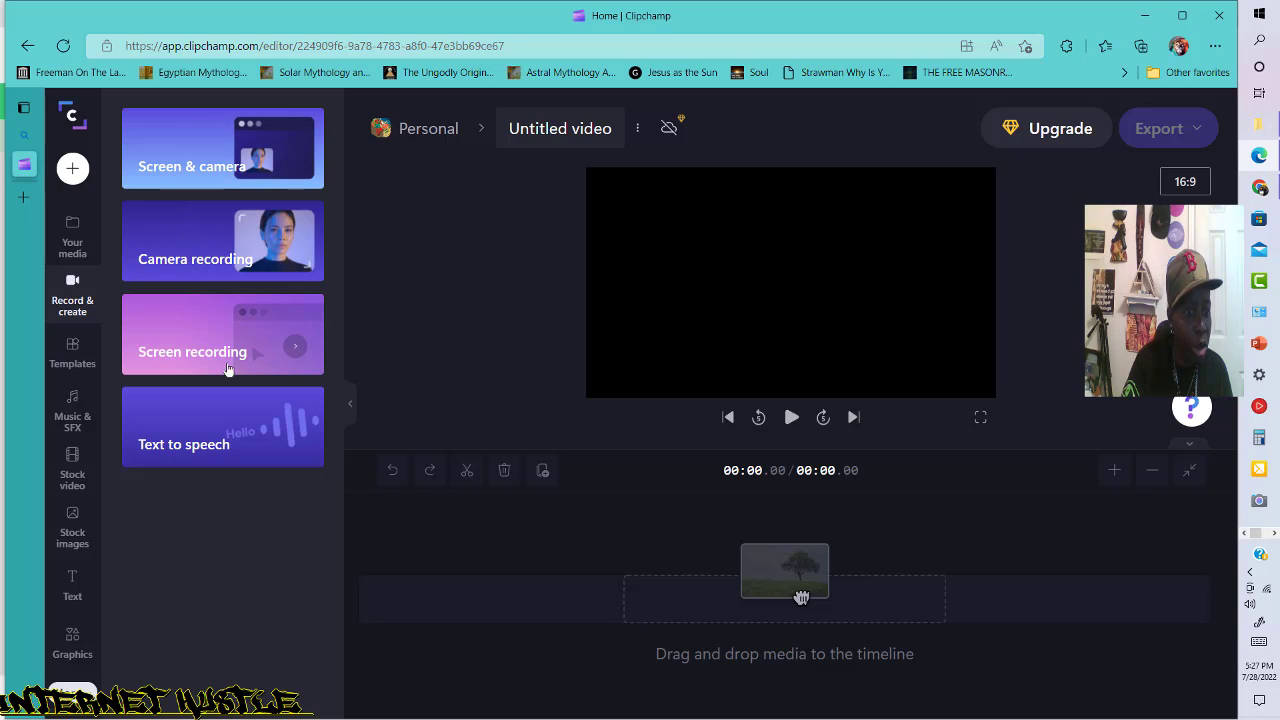
{"action": "left_click", "coordinate": [223, 441]}
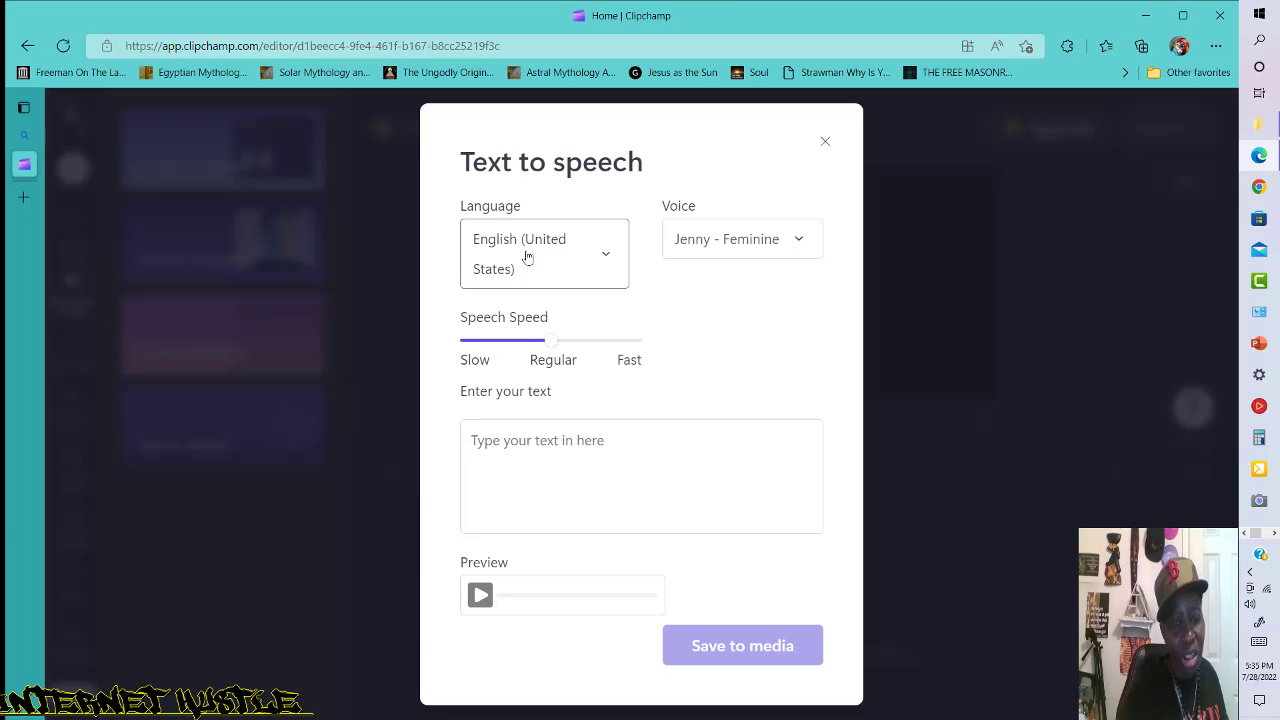
Choose the Monica - Feminine voice for the speech.
{"action": "left_click", "coordinate": [800, 242]}
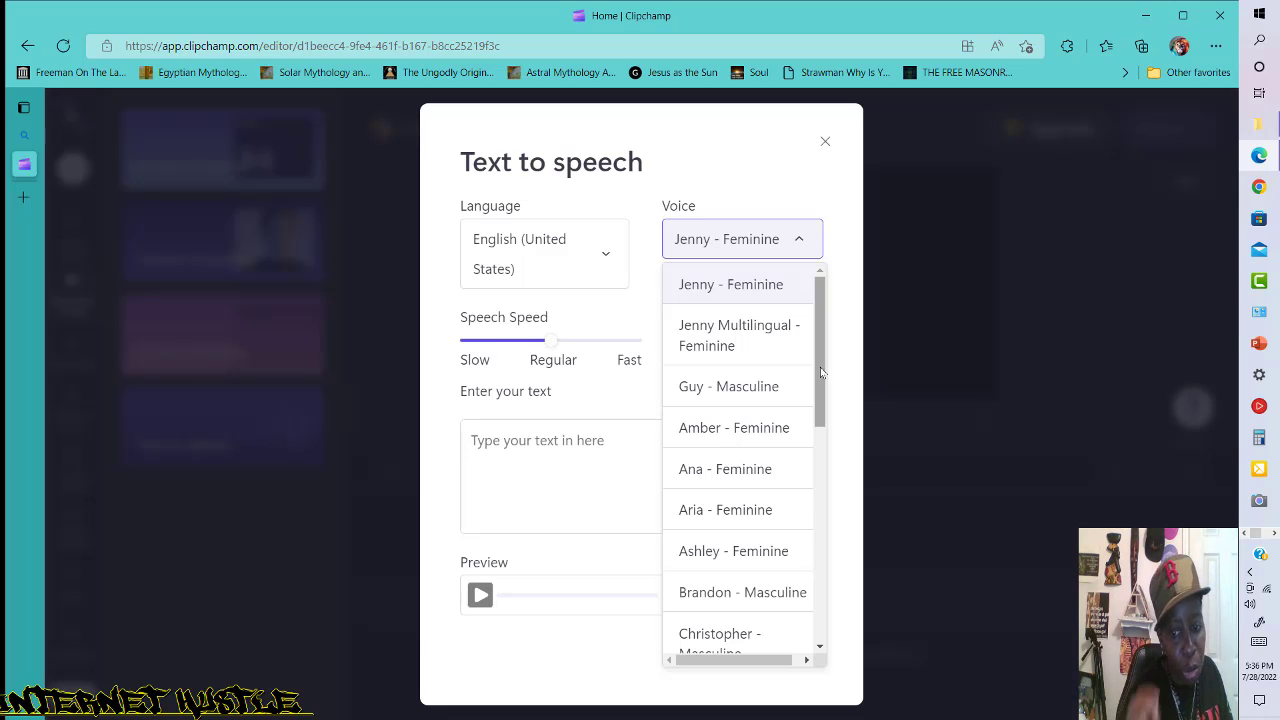
{"action": "left_click_drag", "start_coordinate": [819, 366], "coordinate": [794, 573]}
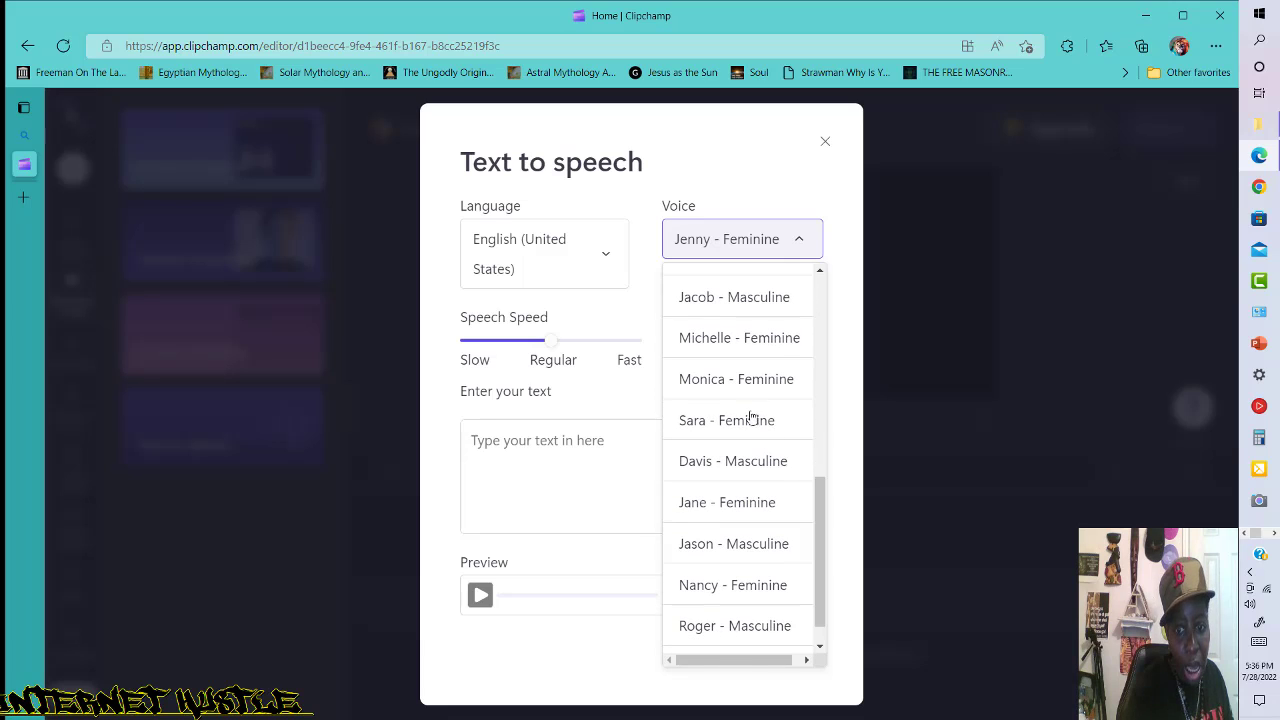
{"action": "left_click", "coordinate": [704, 382]}
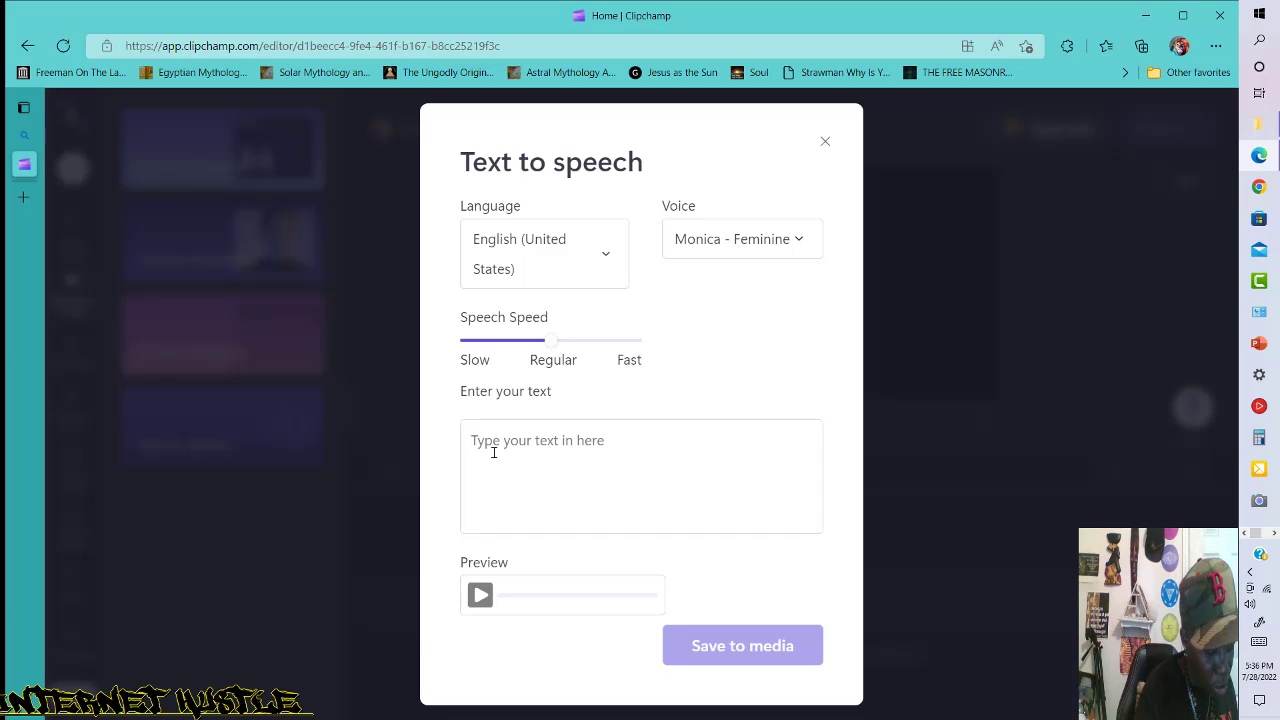
Enter the speech text "what if I told you, you can lose weight with smoothies!".
{"action": "type", "text": "w"}
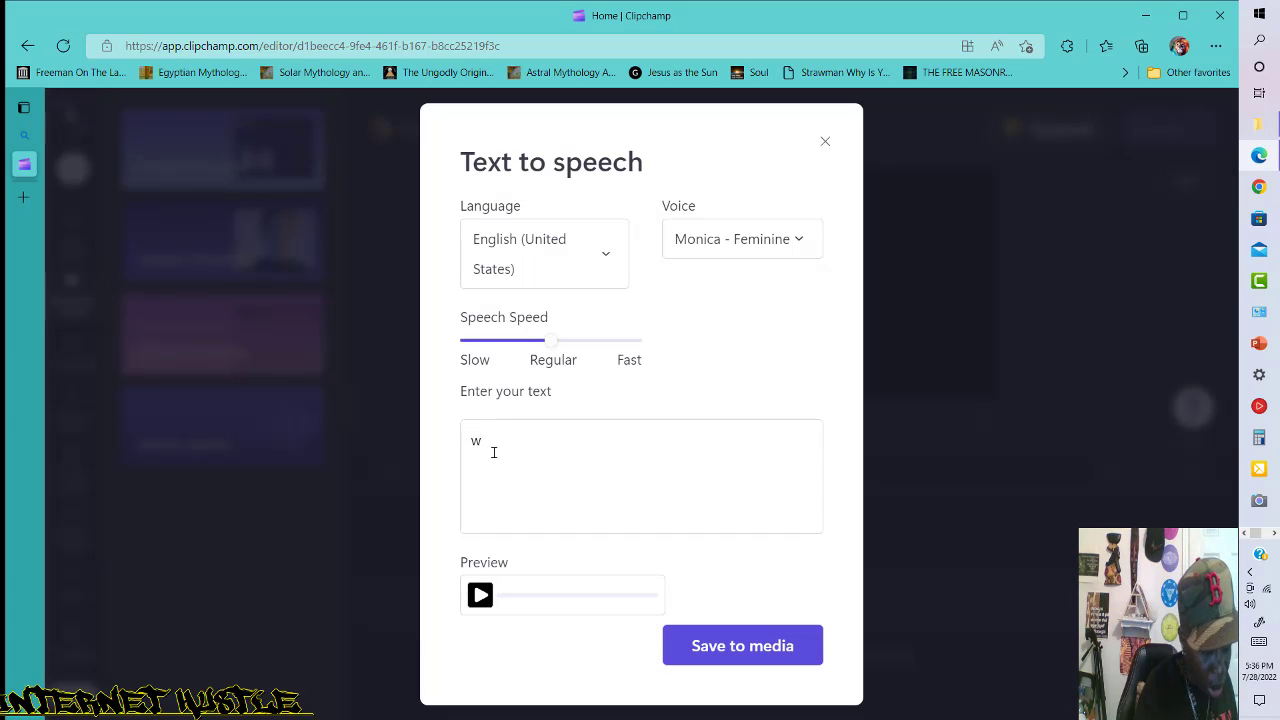
{"action": "type", "text": "hat if "}
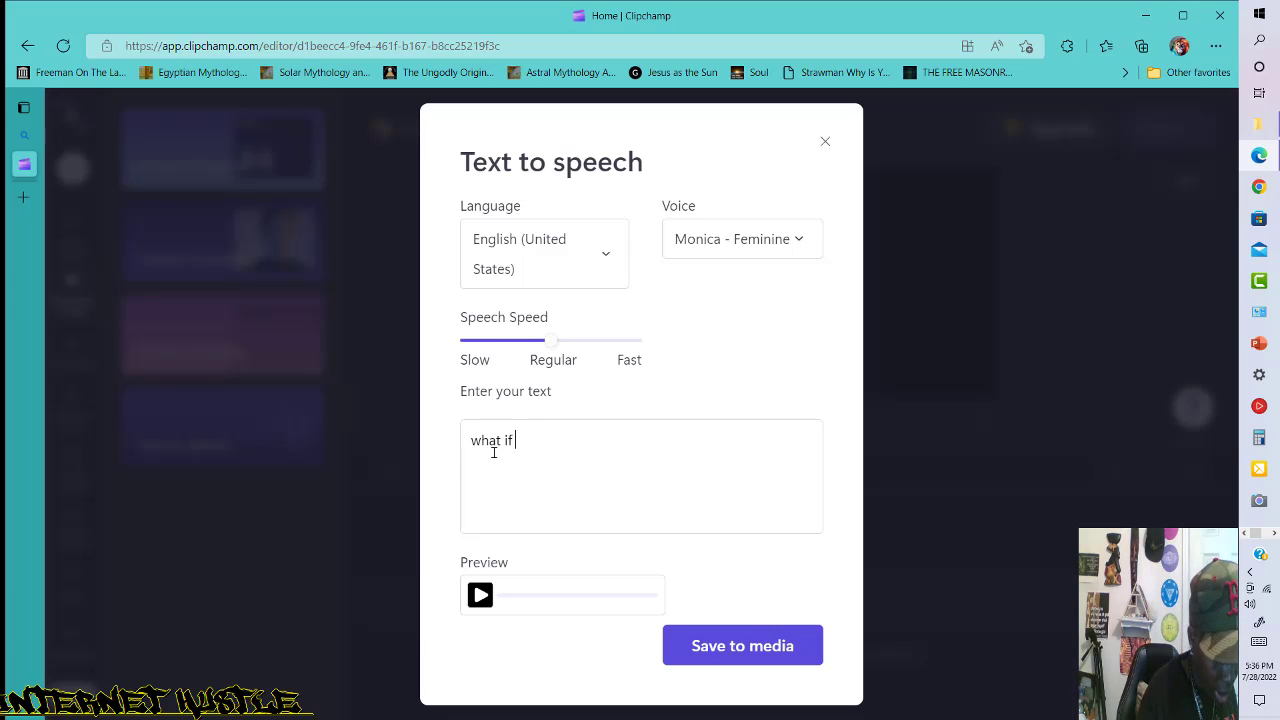
{"action": "type", "text": "I told"}
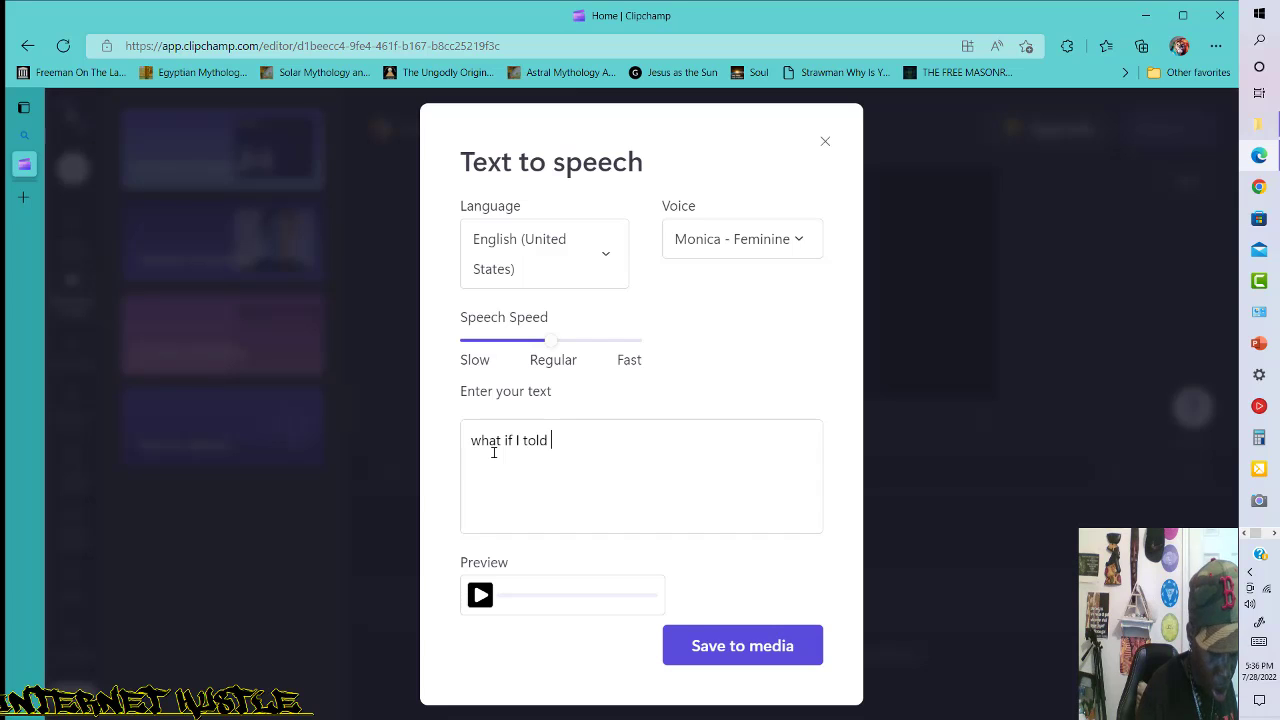
{"action": "type", "text": " you"}
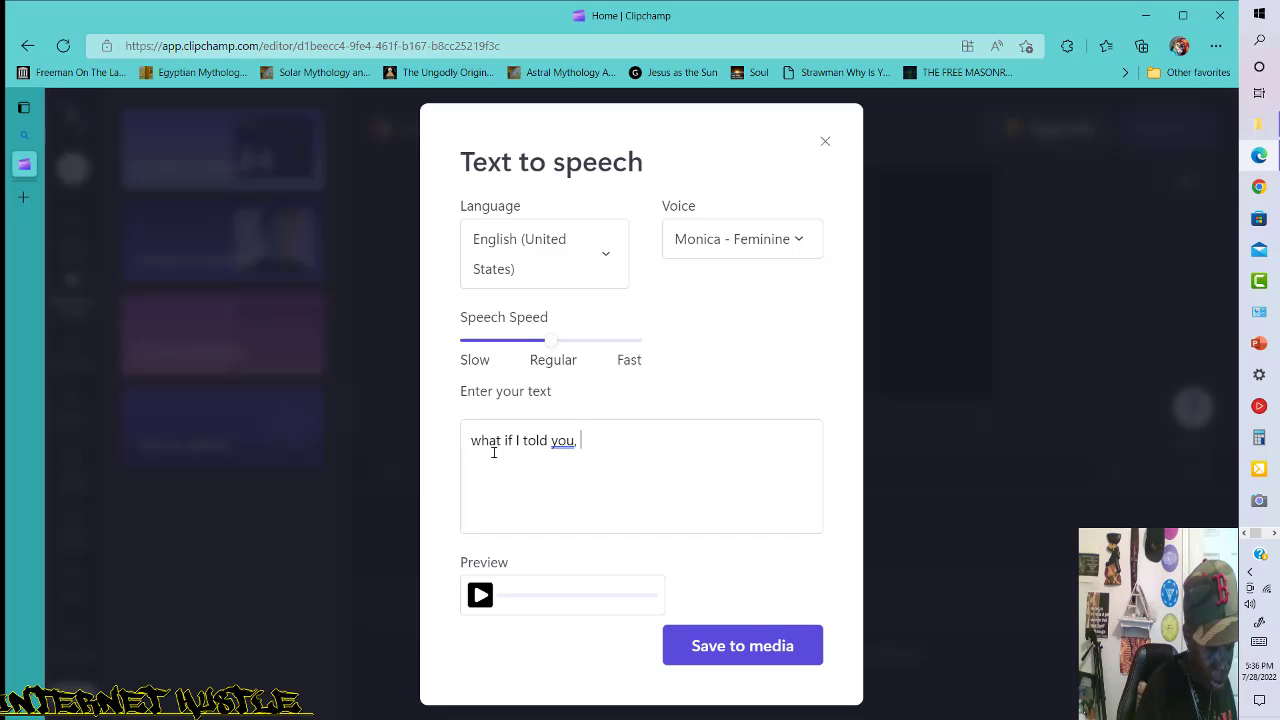
{"action": "type", "text": ", you "}
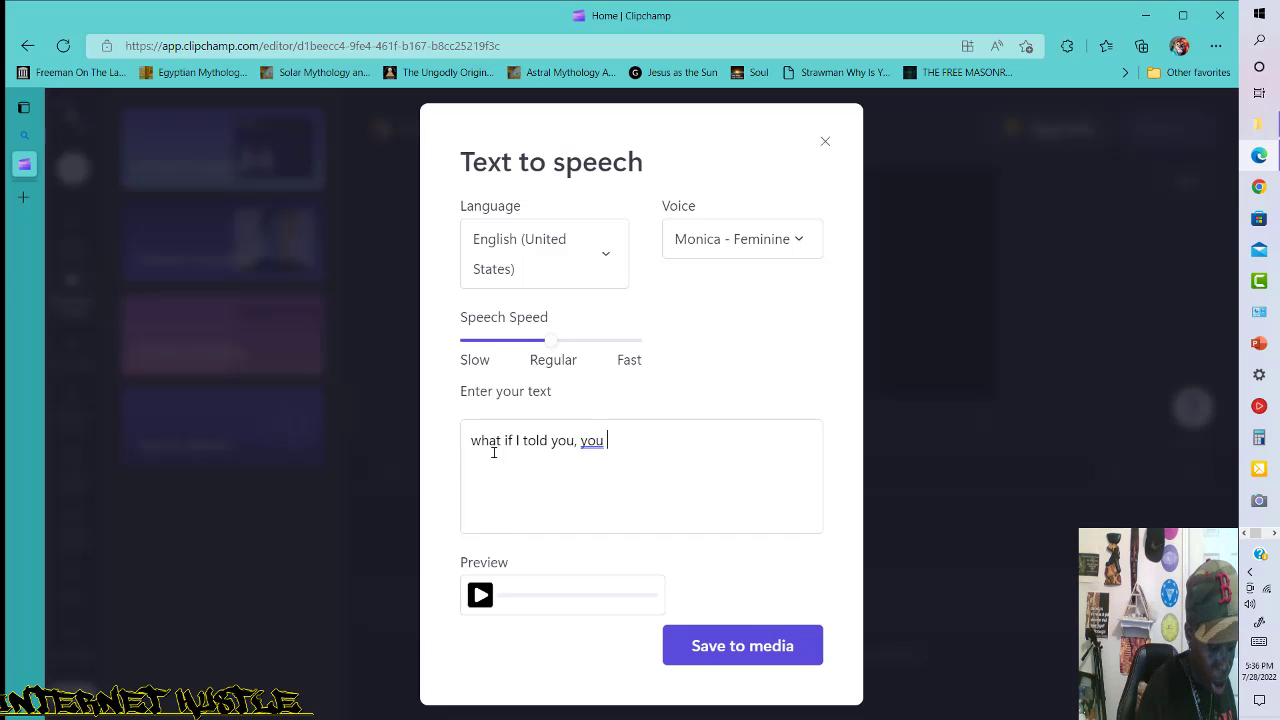
{"action": "type", "text": "can lod"}
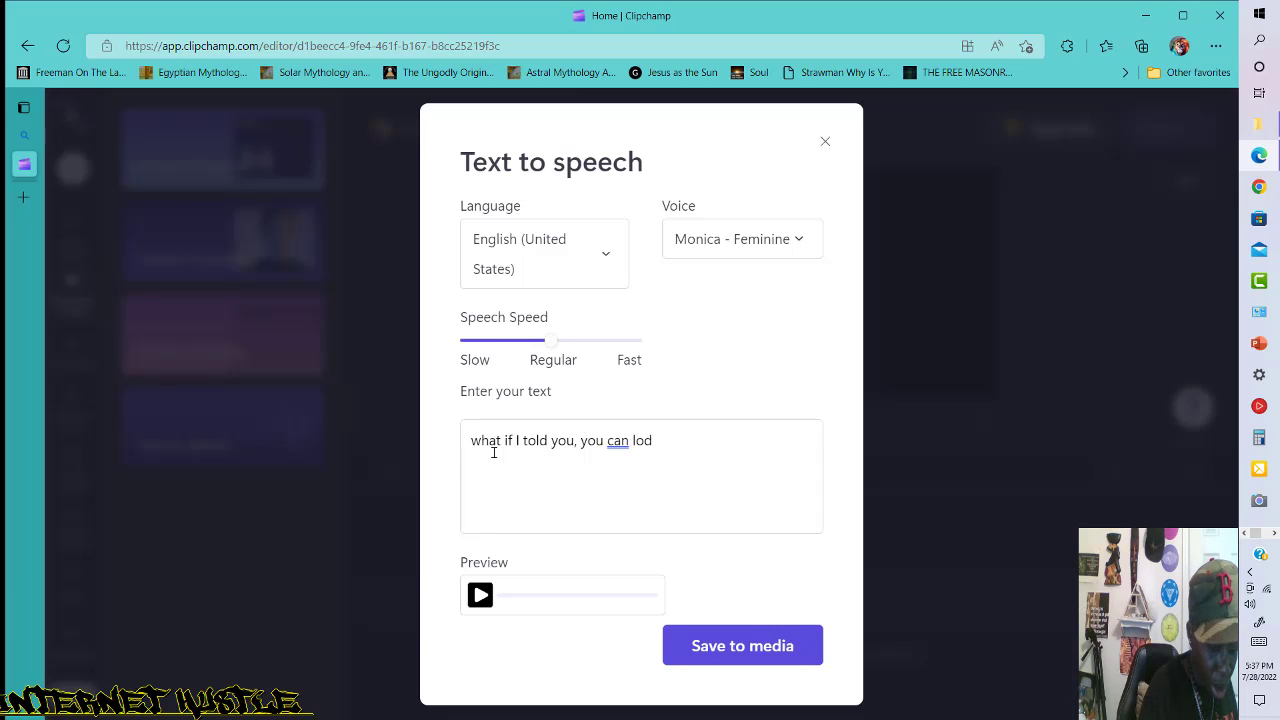
{"action": "key", "text": "BackSpace"}
{"action": "type", "text": "se w"}
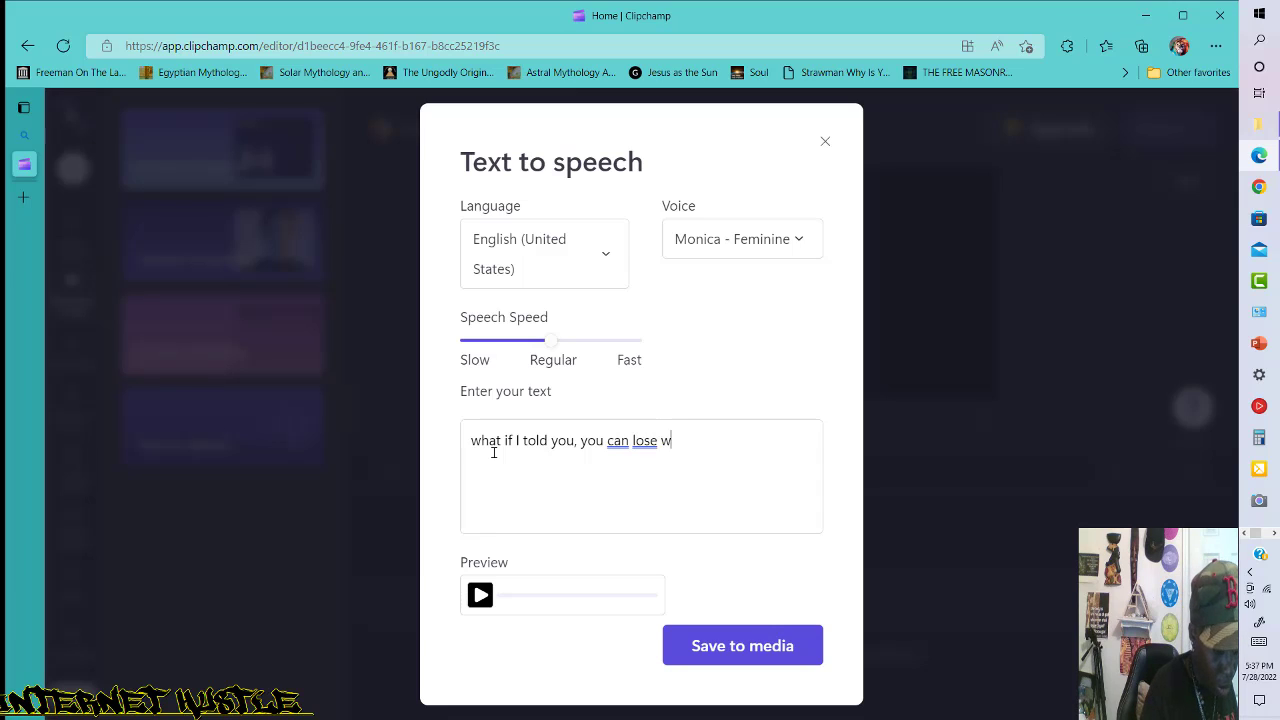
{"action": "type", "text": "eight"}
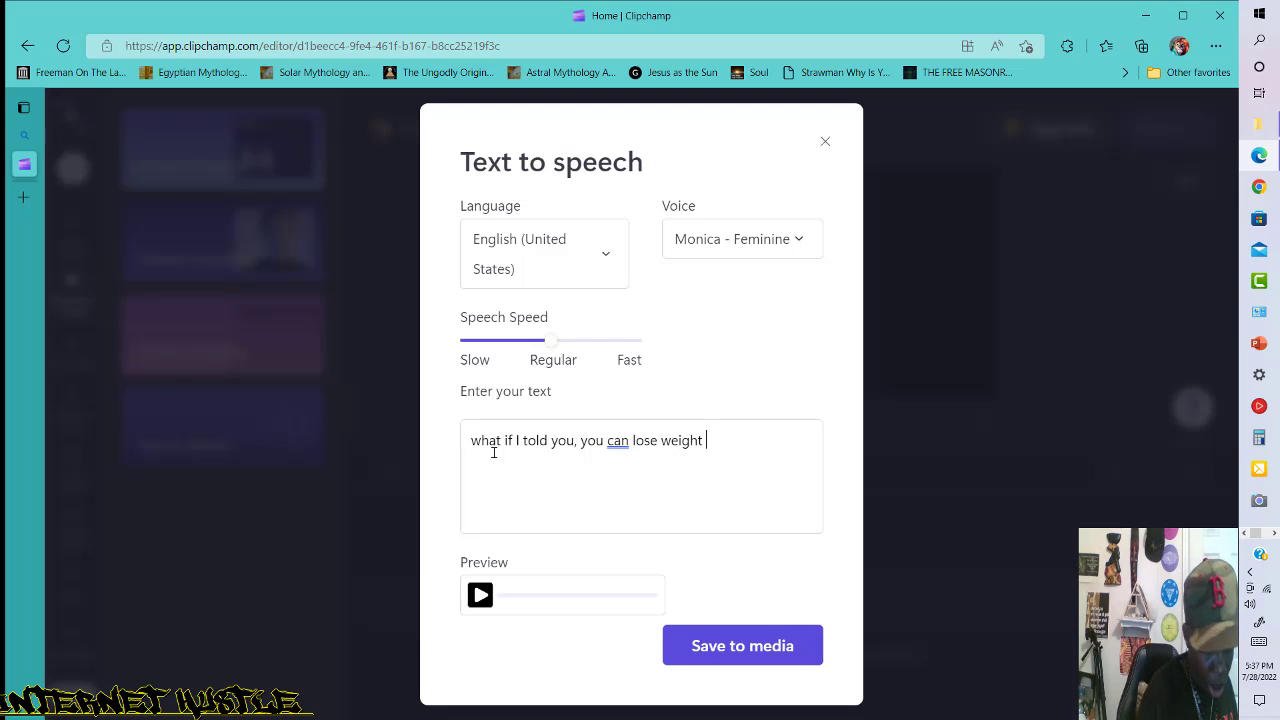
{"action": "type", "text": " with"}
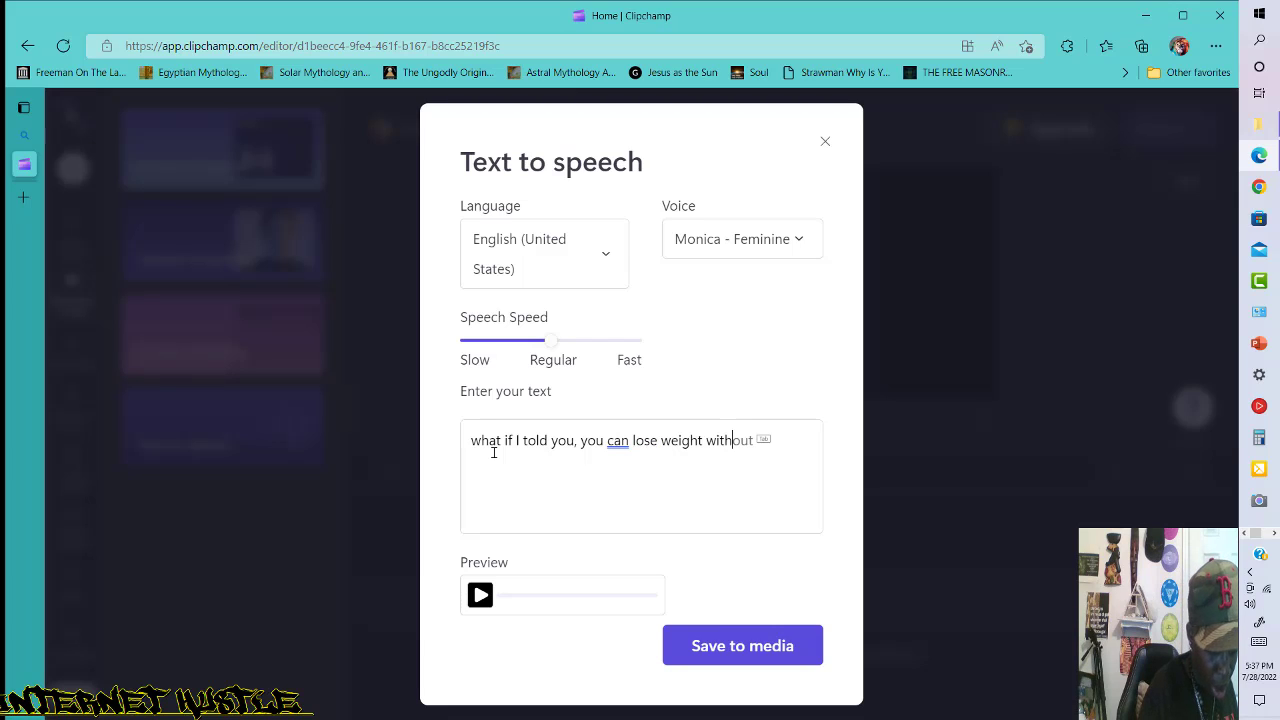
{"action": "type", "text": " smoo"}
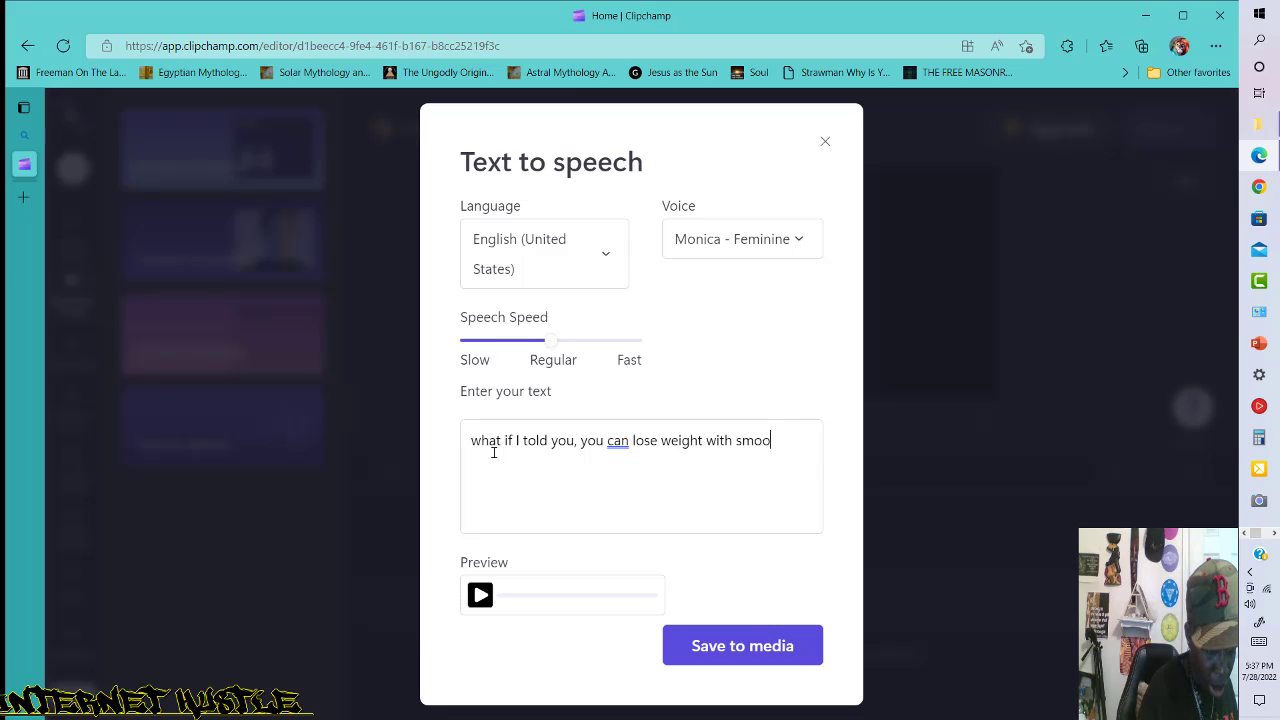
{"action": "type", "text": "thie"}
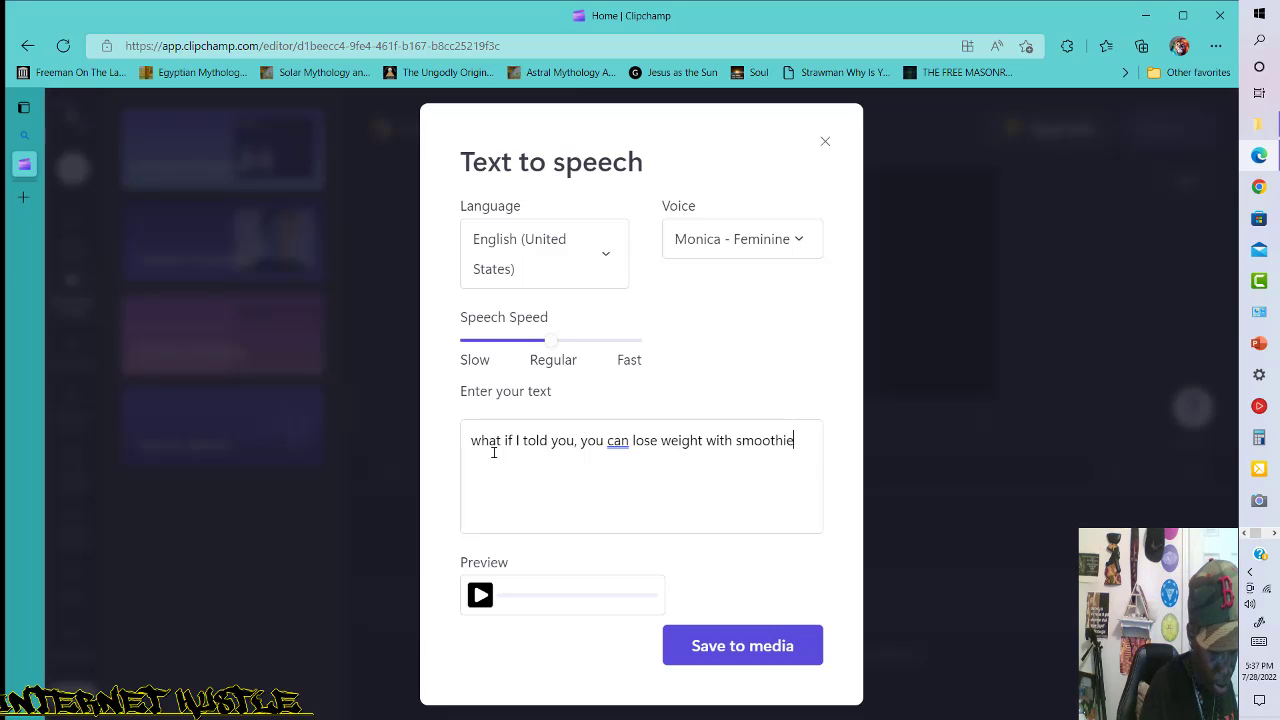
{"action": "type", "text": "s"}
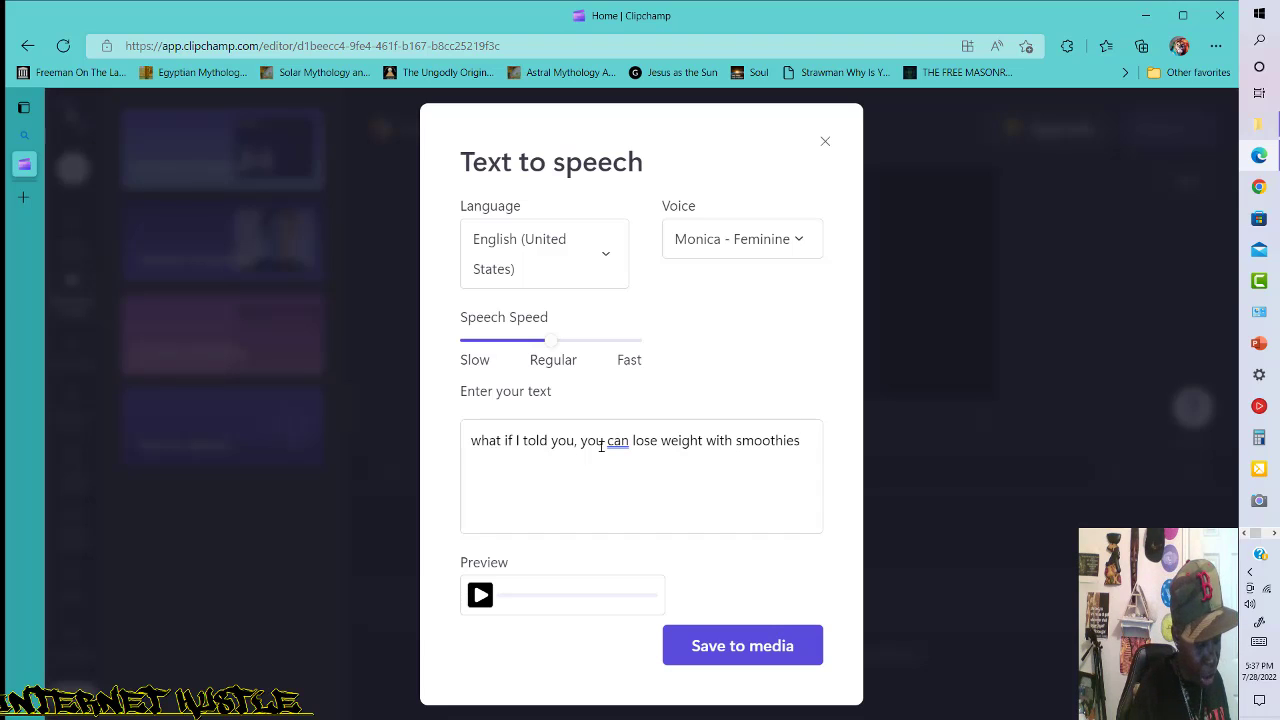
{"action": "type", "text": "!"}
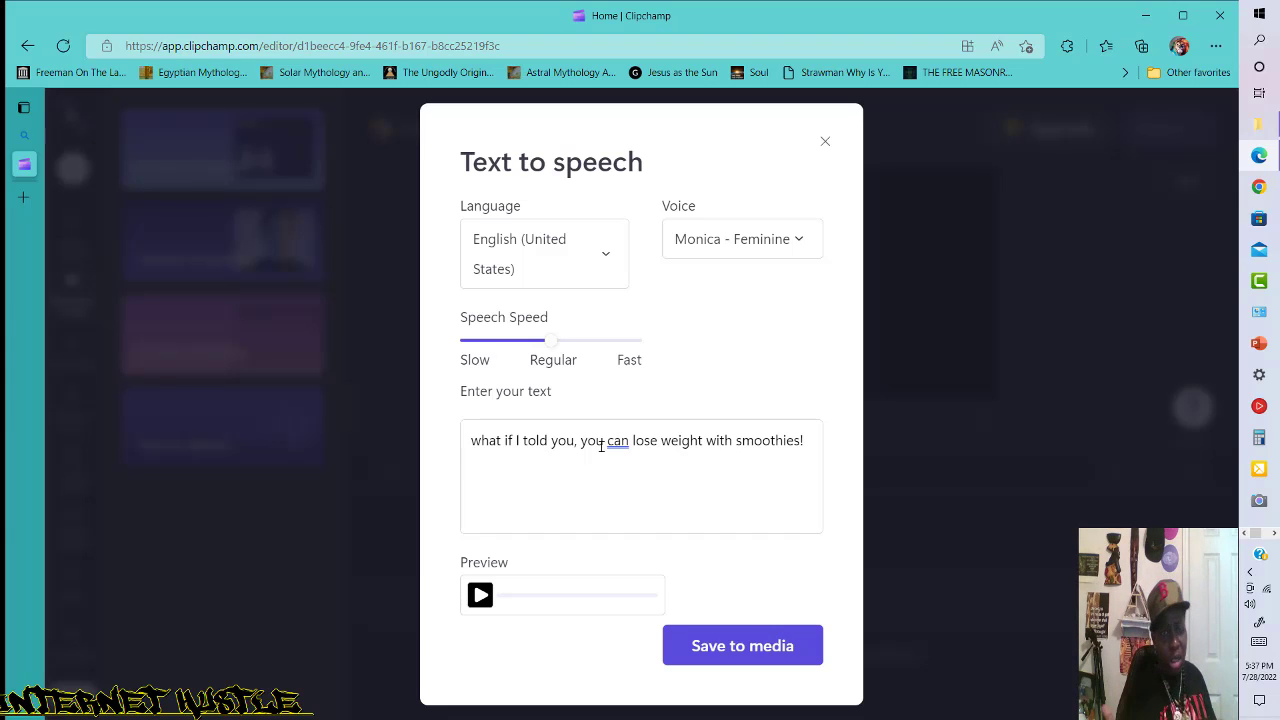
Replace "can" in the speech text with the suggested grammar correction "could".
{"action": "double_click", "coordinate": [612, 442]}
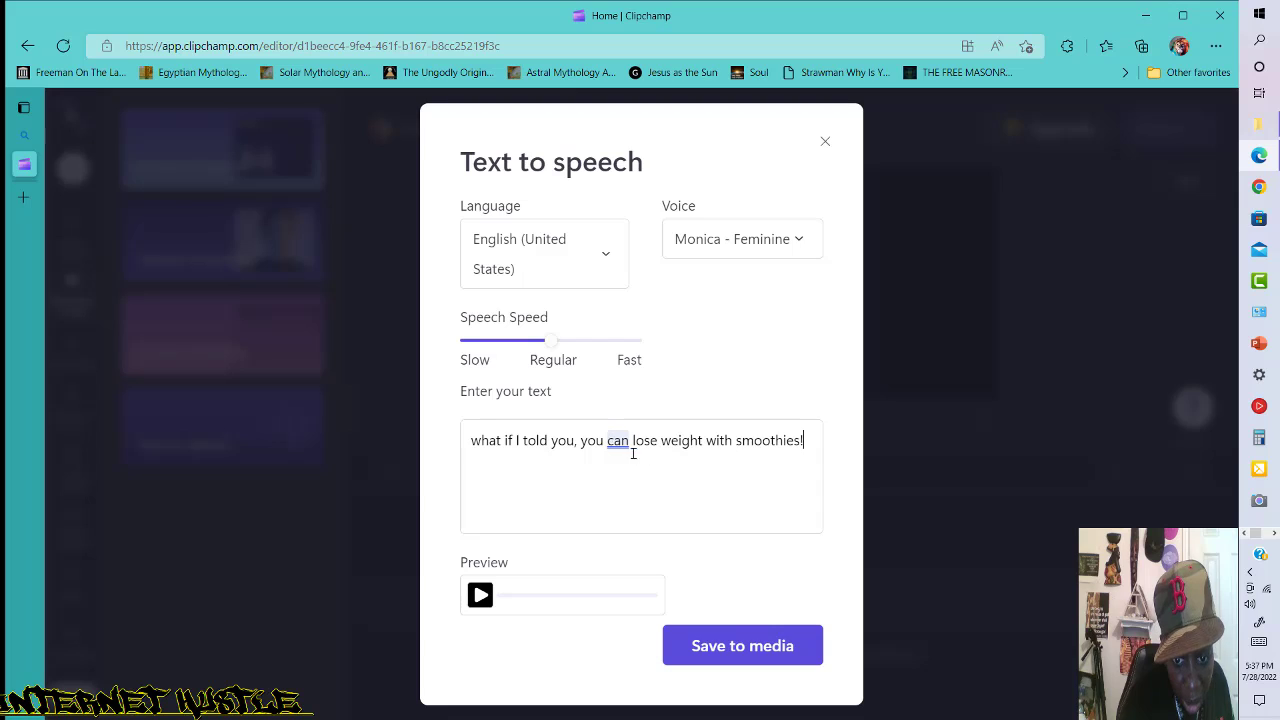
{"action": "right_click", "coordinate": [617, 441]}
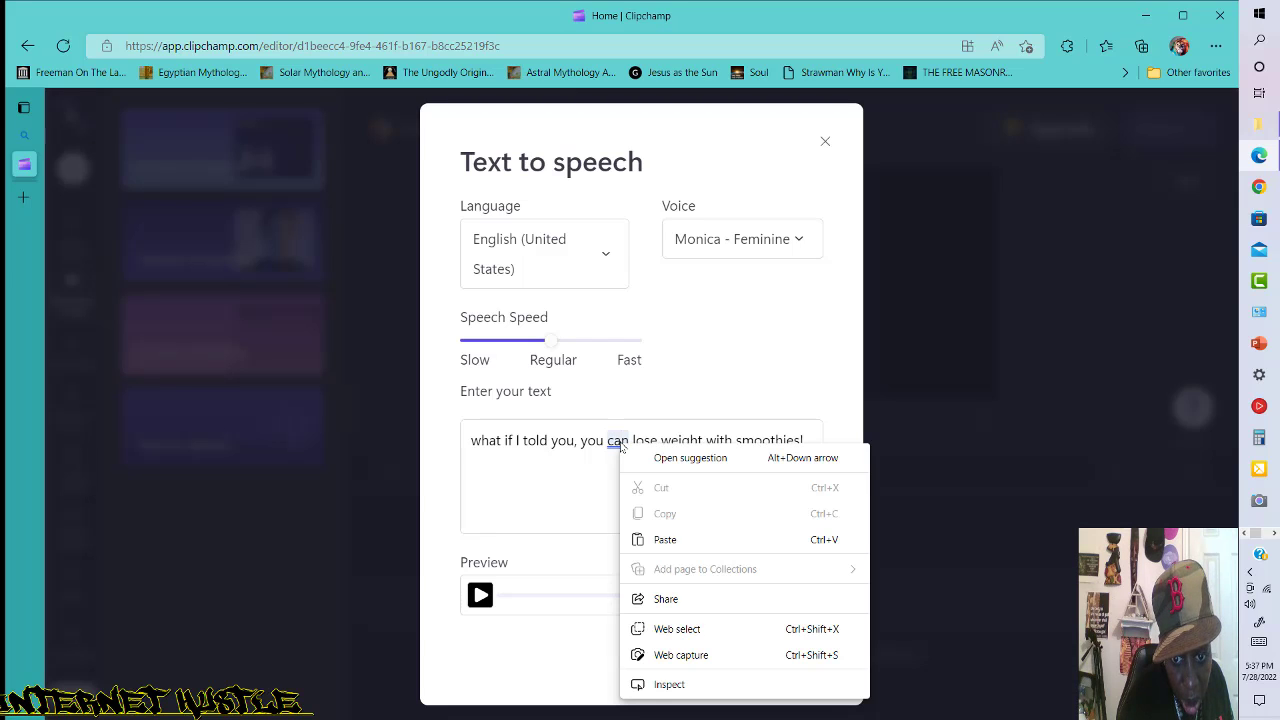
{"action": "left_click", "coordinate": [618, 441]}
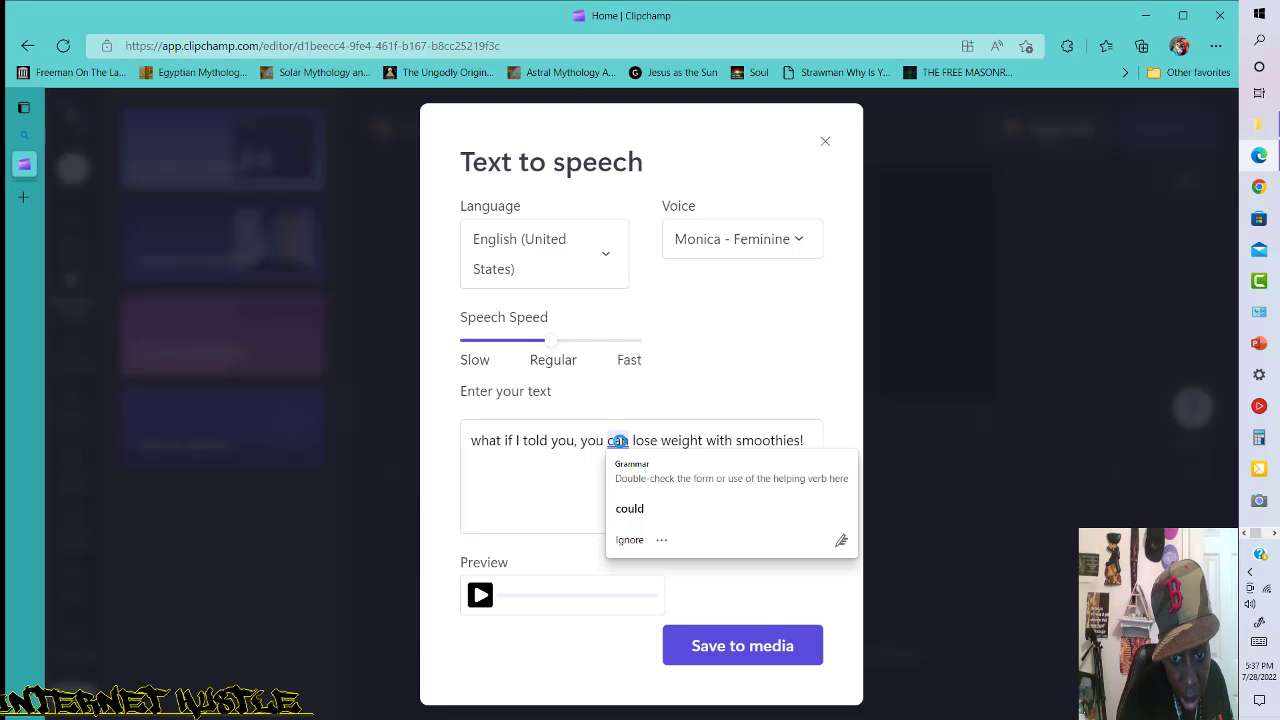
{"action": "left_click", "coordinate": [631, 510]}
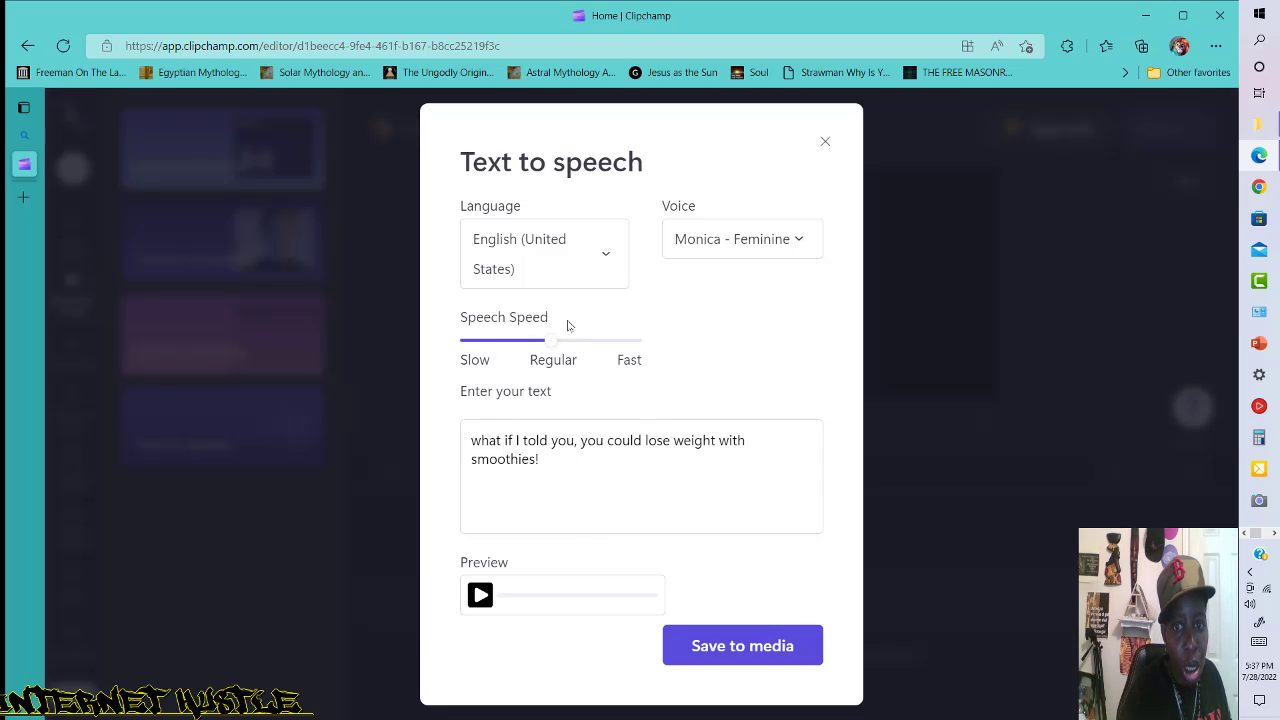
Preview the generated speech and save it to the project's media.
{"action": "left_click", "coordinate": [479, 597]}
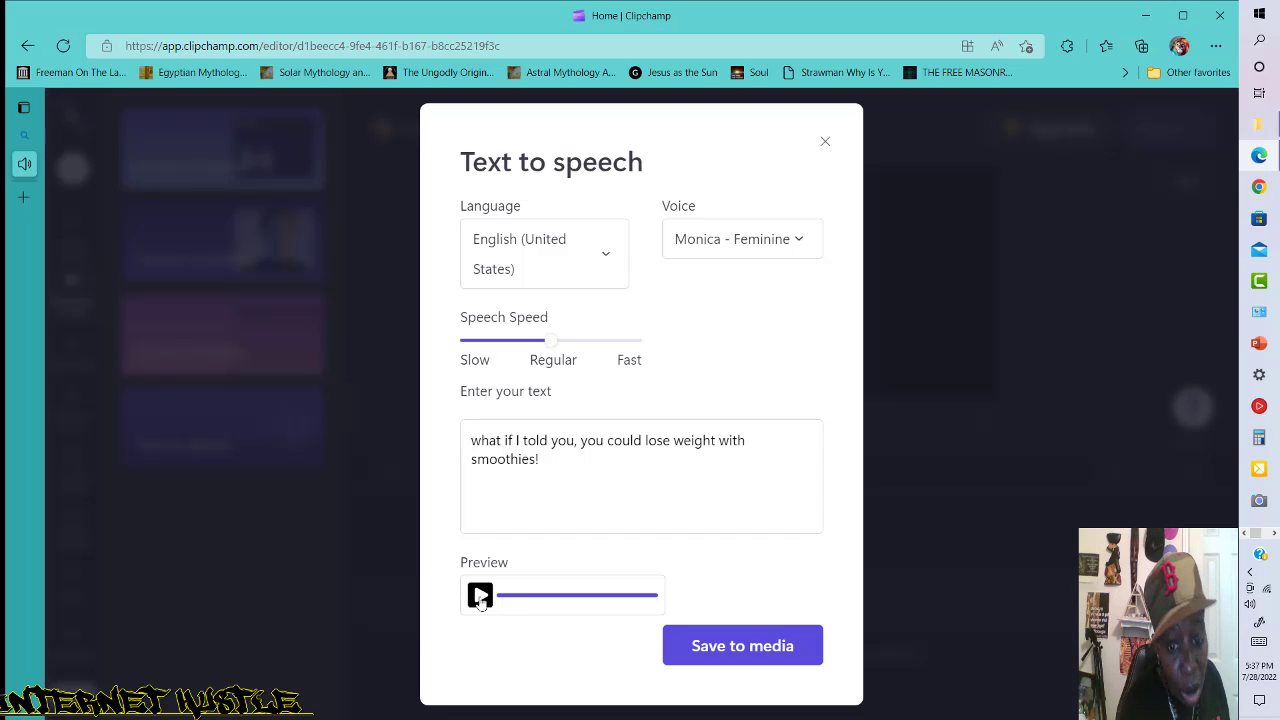
{"action": "left_click", "coordinate": [728, 648]}
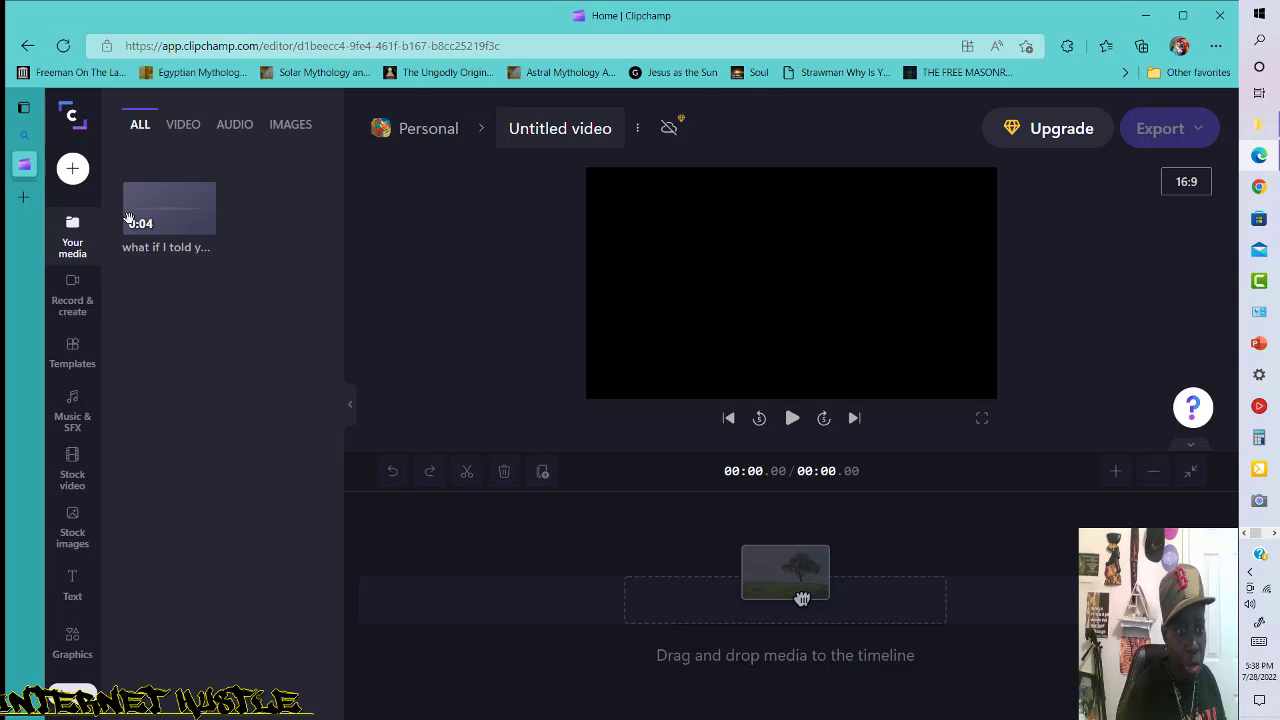
{"action": "mouse_move", "coordinate": [183, 215]}
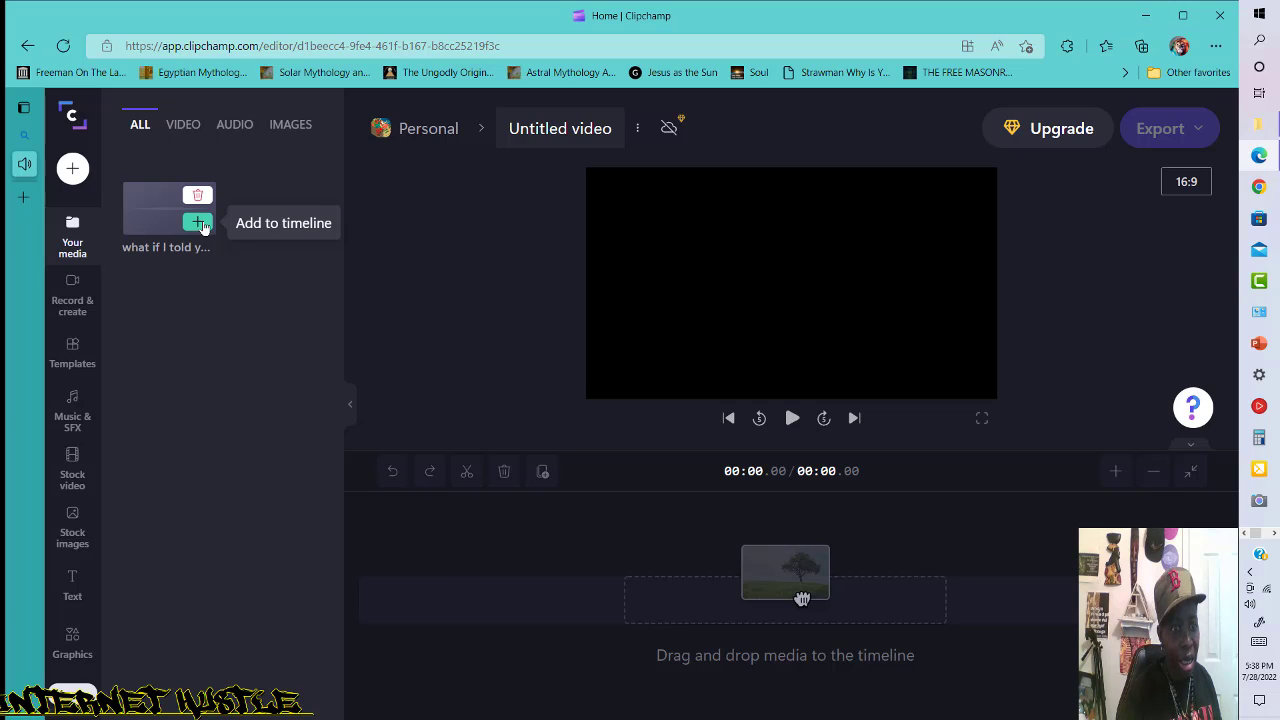
Add the generated speech clip to the timeline and export the video at 1080p.
{"action": "left_click", "coordinate": [200, 224]}
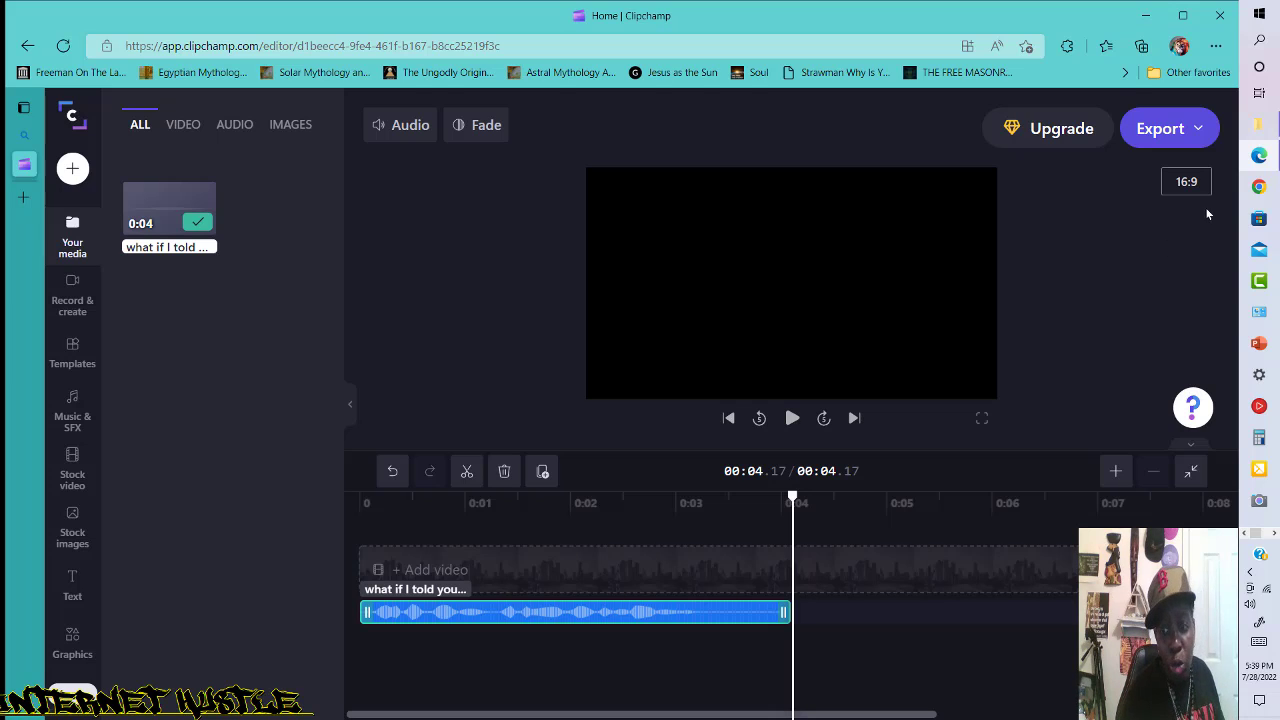
{"action": "left_click", "coordinate": [1162, 130]}
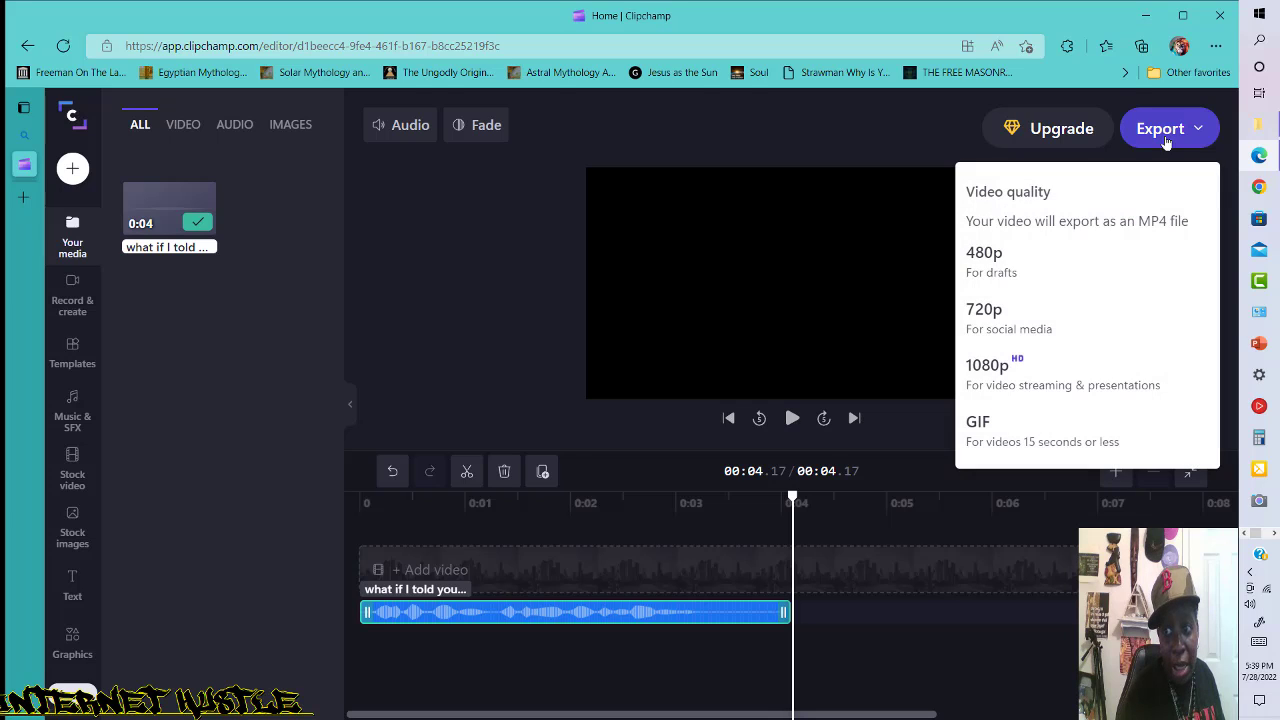
{"action": "left_click", "coordinate": [1048, 393]}
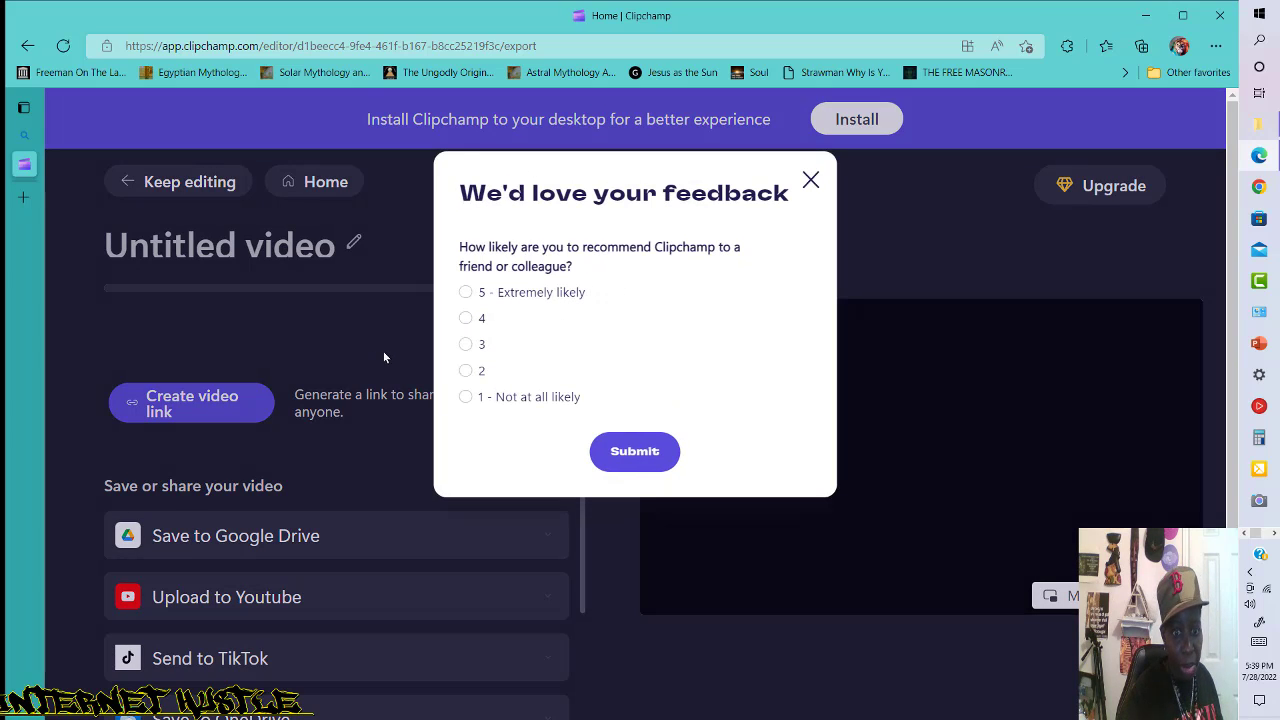
Submit the feedback survey with a rating of 3 and cancel leaving the export page.
{"action": "left_click", "coordinate": [465, 293]}
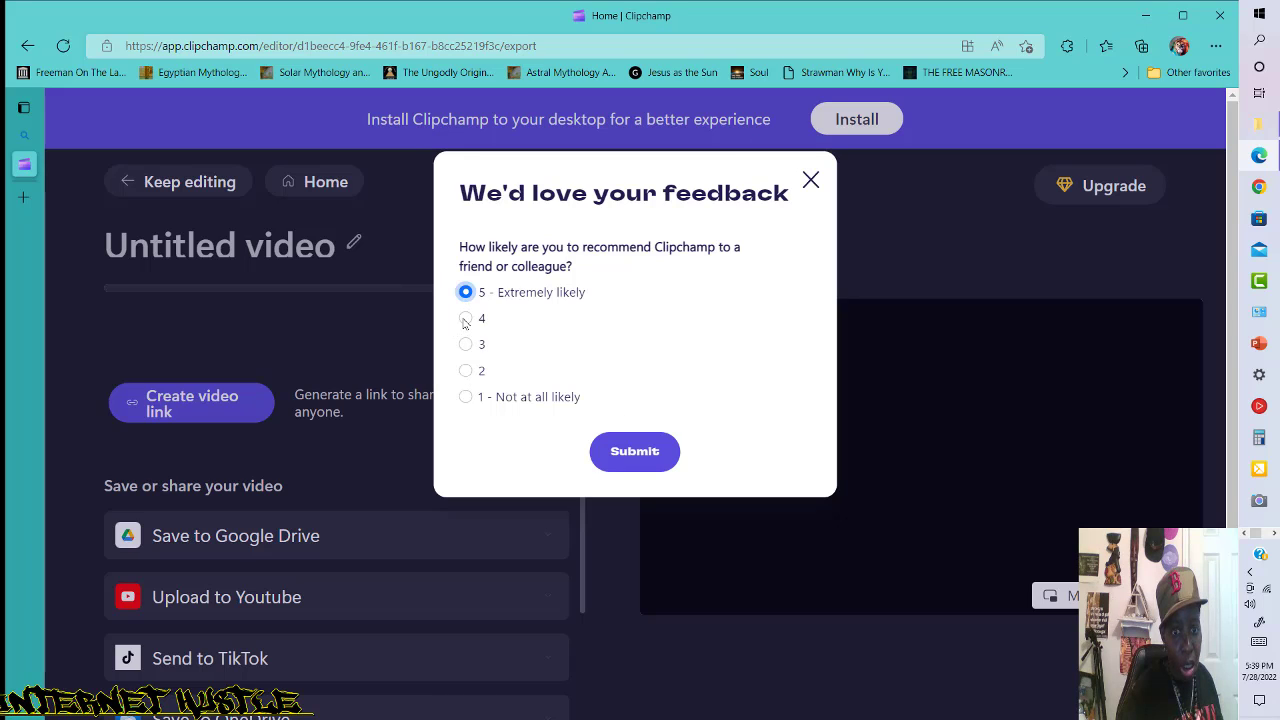
{"action": "left_click", "coordinate": [465, 319]}
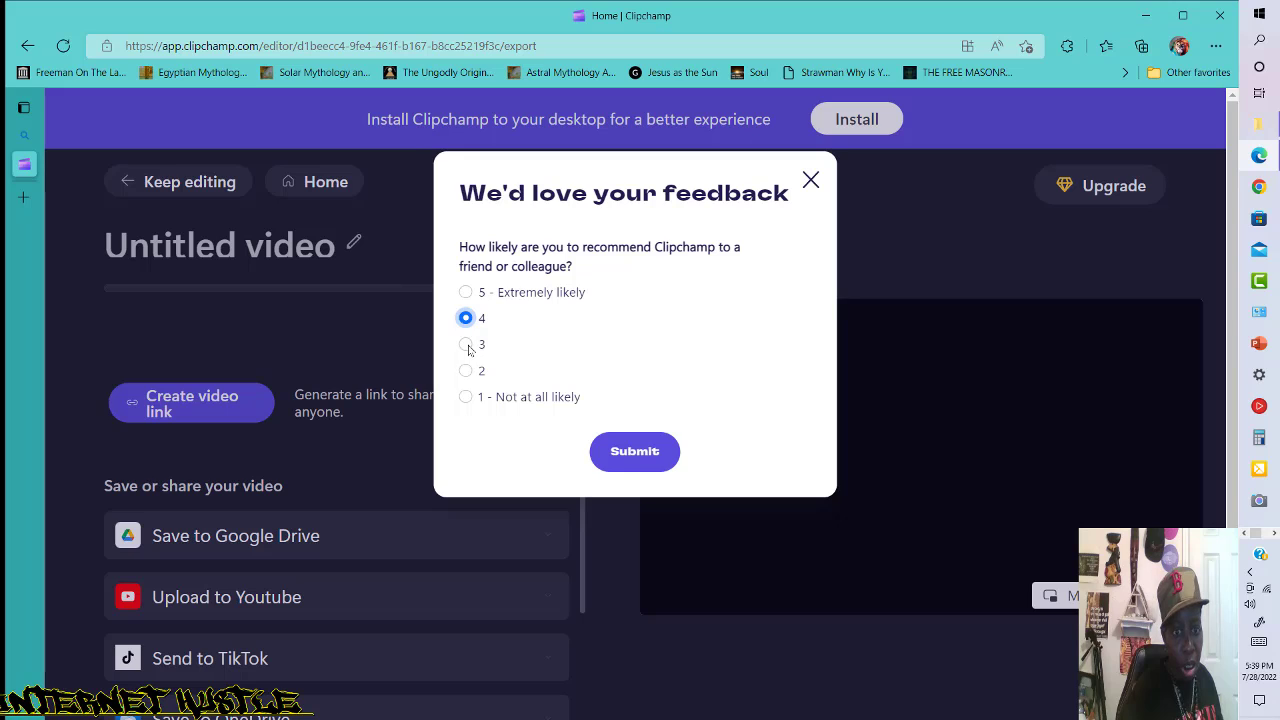
{"action": "left_click", "coordinate": [466, 345]}
{"action": "left_click", "coordinate": [651, 459]}
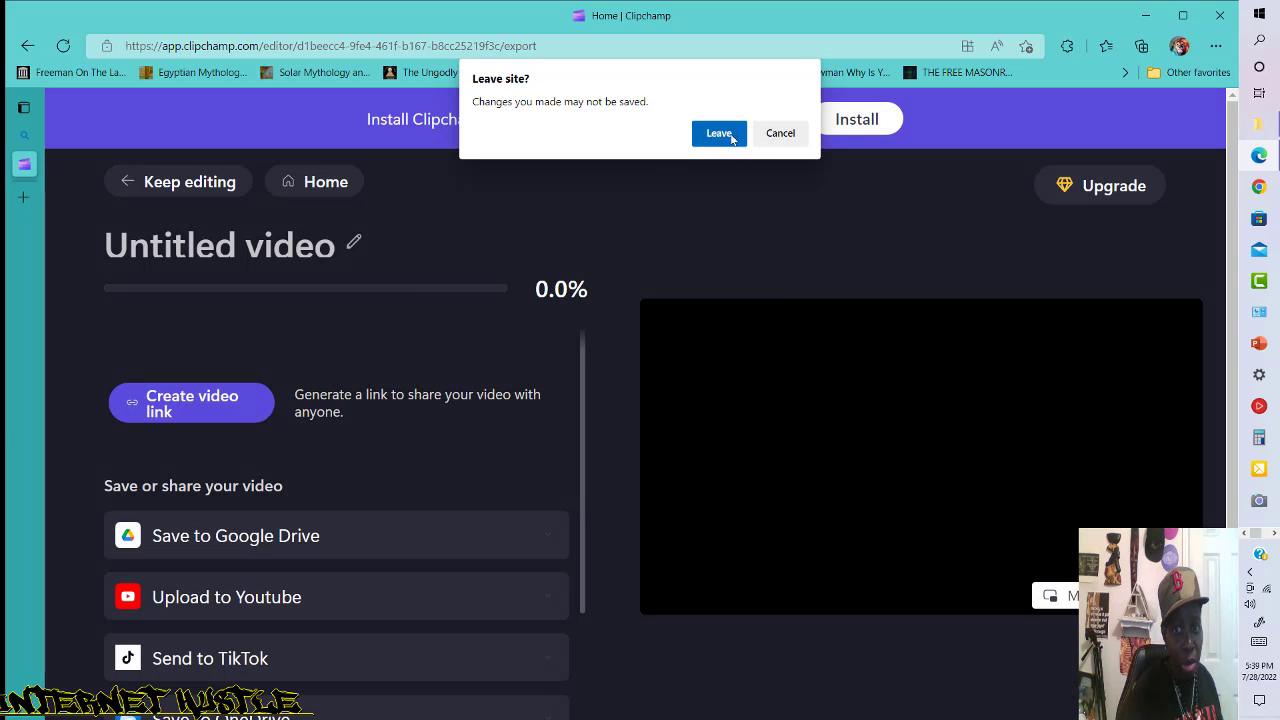
{"action": "left_click", "coordinate": [781, 135]}
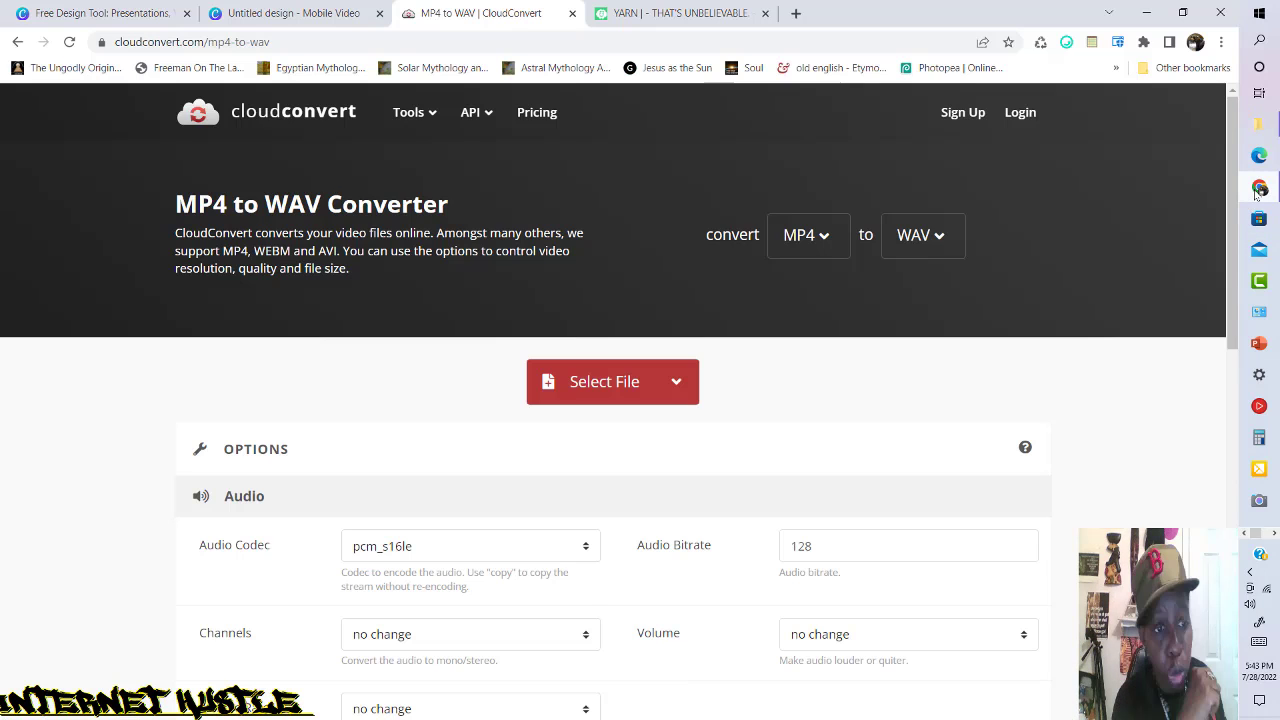
Switch to CloudConvert and try to convert "WHAT IF I TOLD YOU VOICE 1.wav" from the computer to WAV.
{"action": "mouse_move", "coordinate": [1257, 192]}
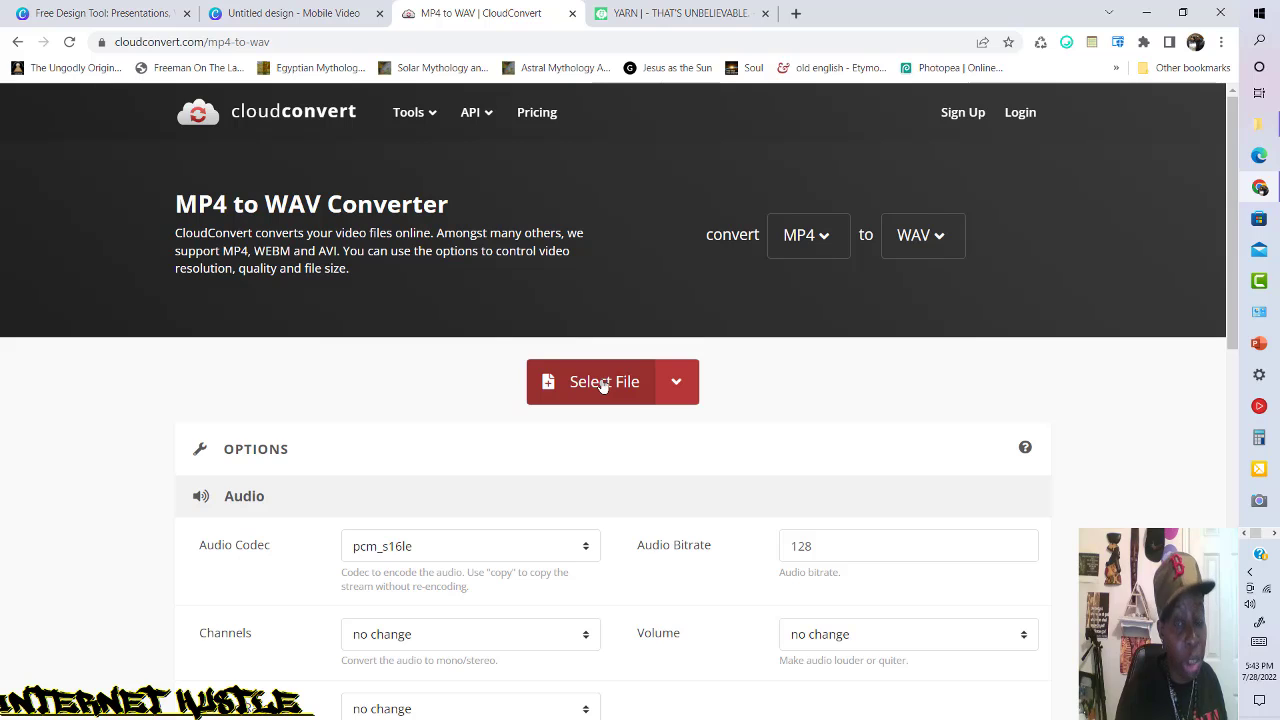
{"action": "left_click", "coordinate": [675, 386]}
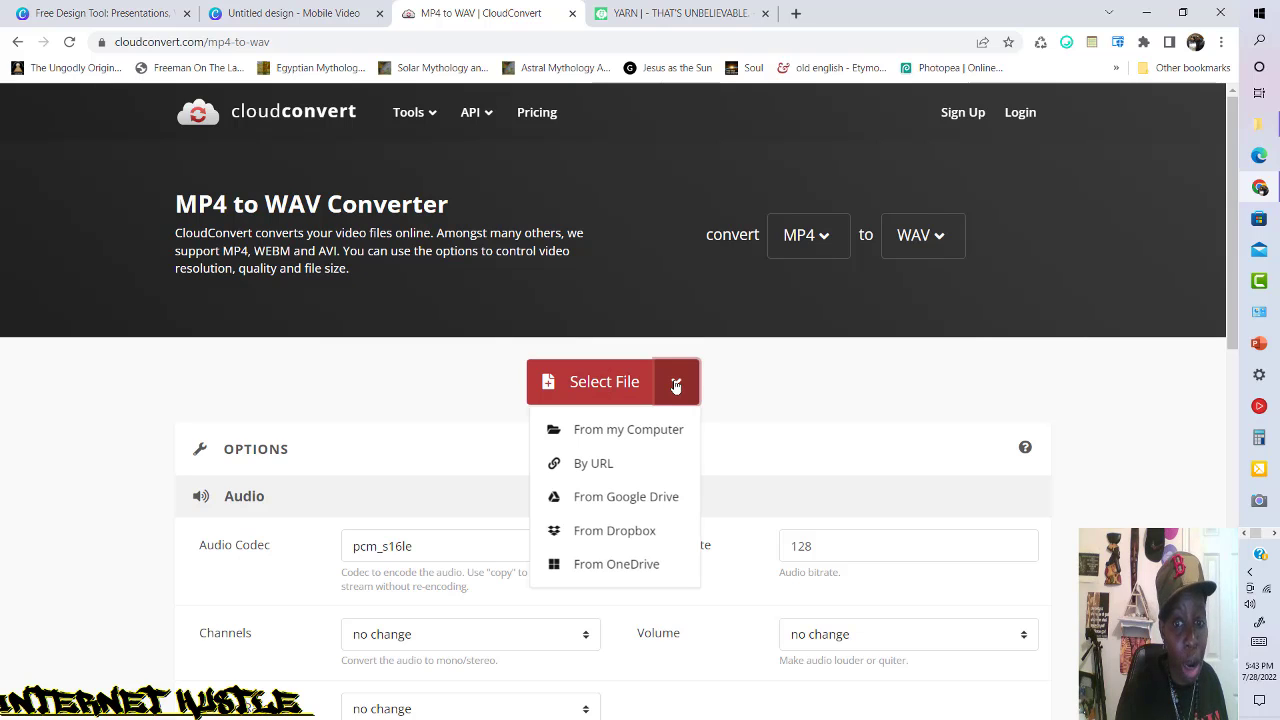
{"action": "left_click", "coordinate": [622, 432]}
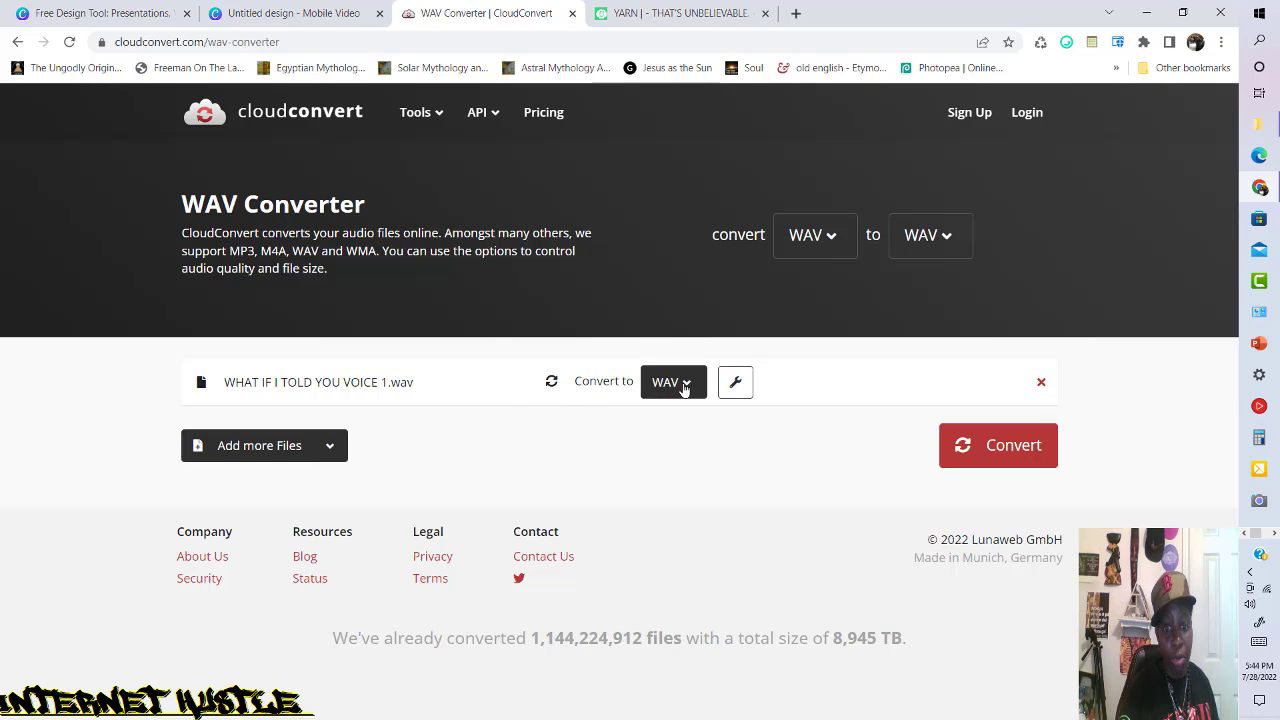
{"action": "left_click", "coordinate": [990, 460]}
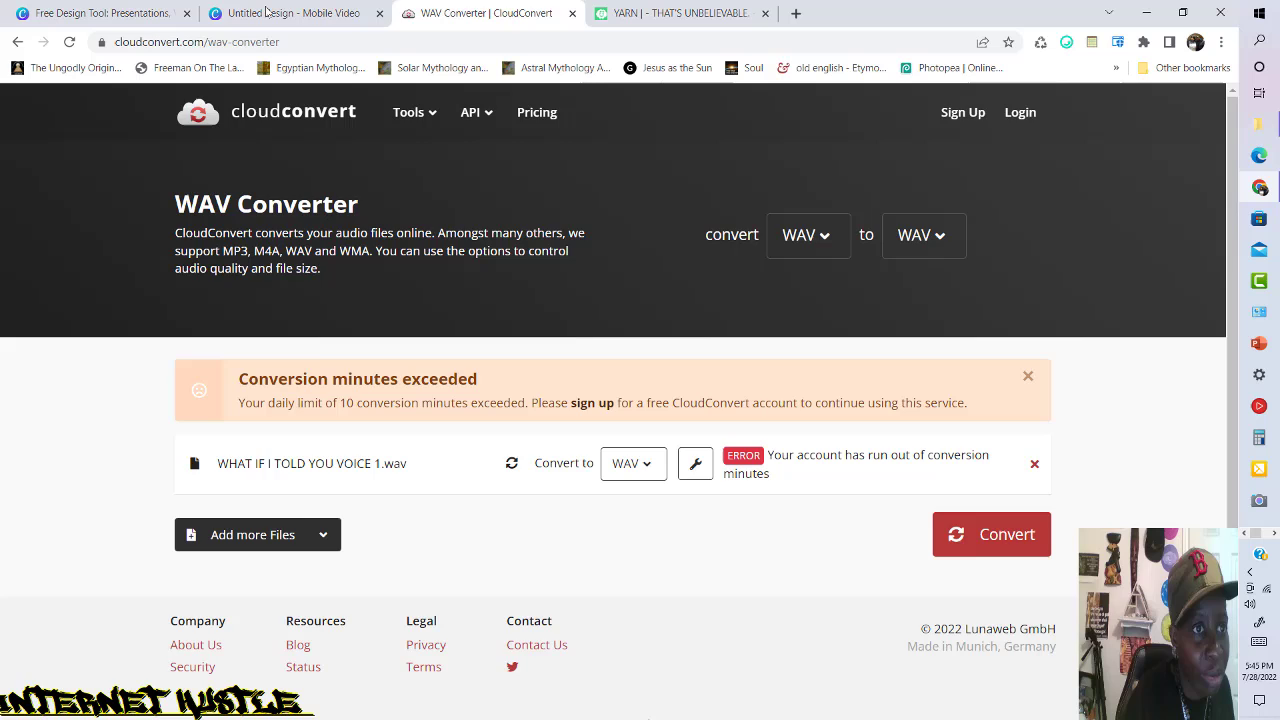
Switch to the Canva mobile video design and preview its first page.
{"action": "left_click", "coordinate": [266, 12]}
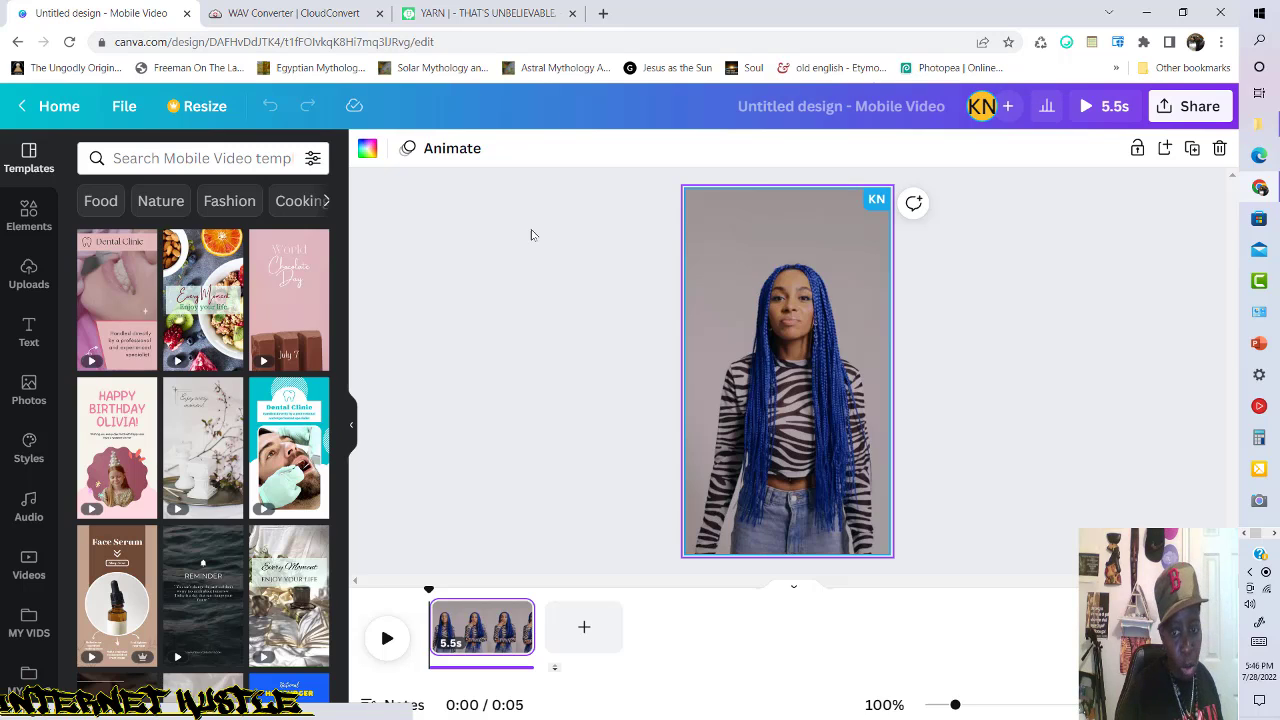
{"action": "left_click", "coordinate": [388, 640]}
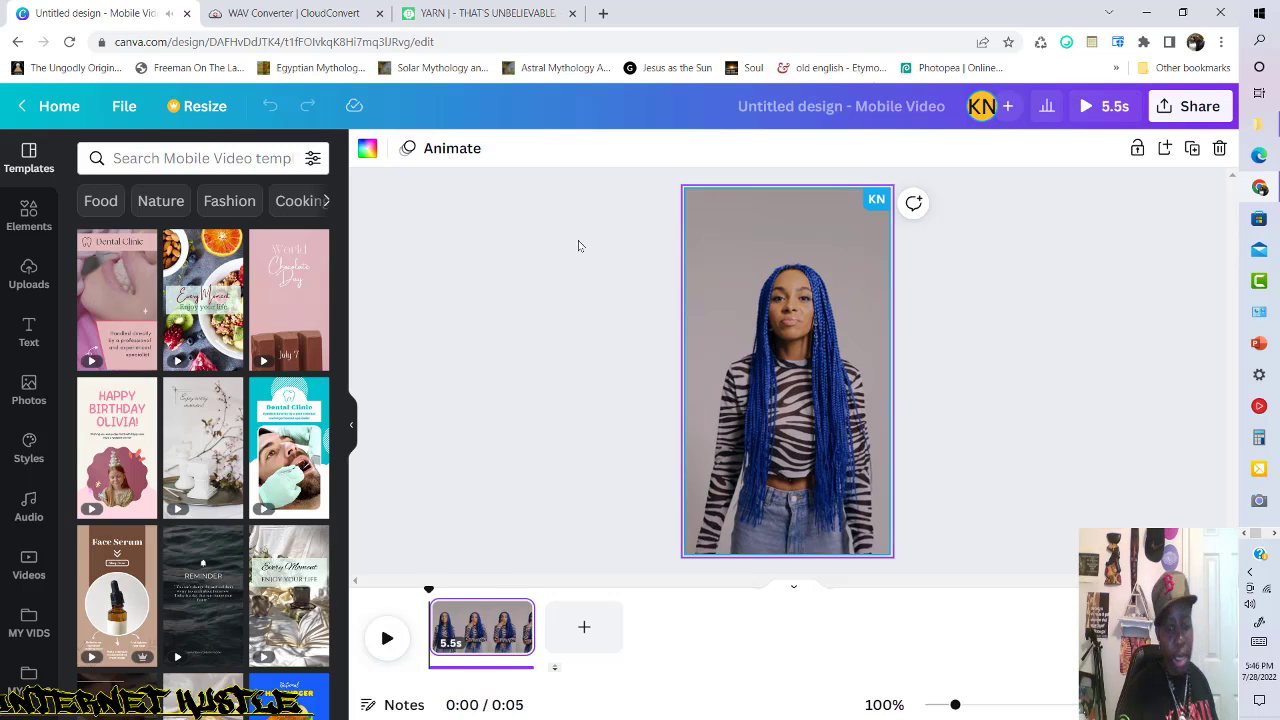
Add a second page and place the uploaded 23.0-second video of the person drinking a green smoothie on it.
{"action": "left_click", "coordinate": [584, 628]}
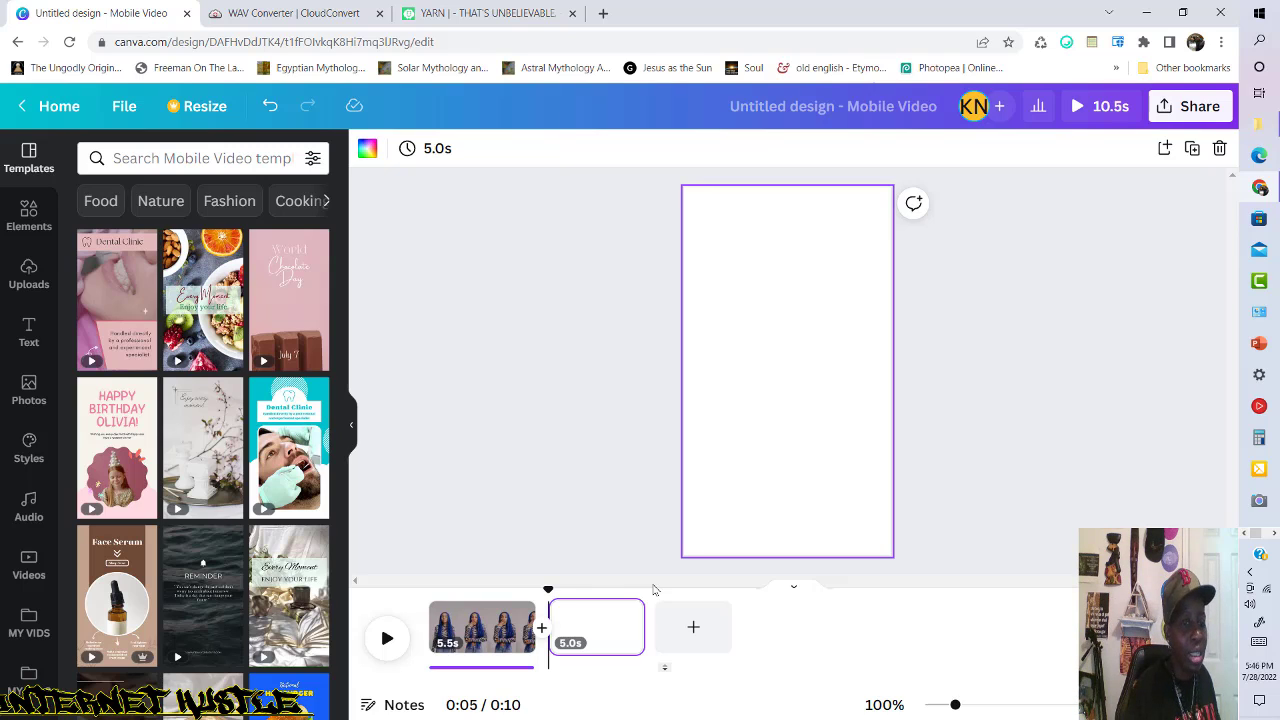
{"action": "left_click", "coordinate": [38, 274]}
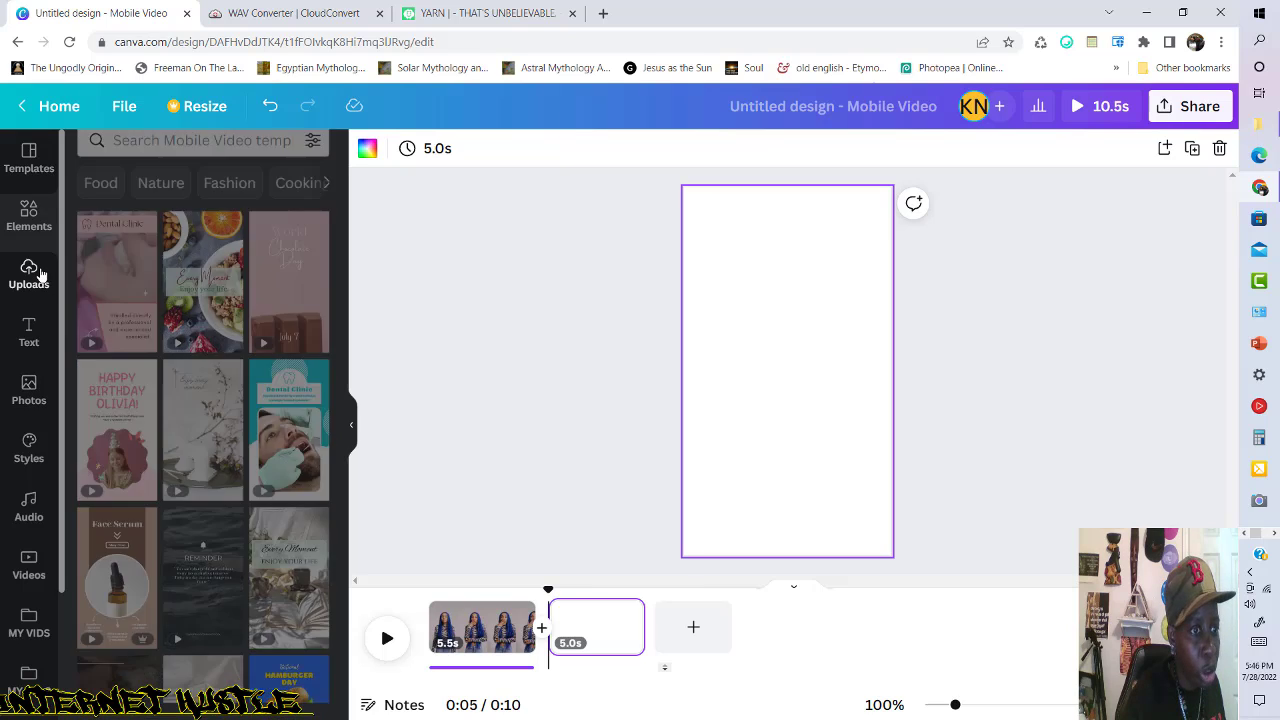
{"action": "left_click", "coordinate": [207, 282]}
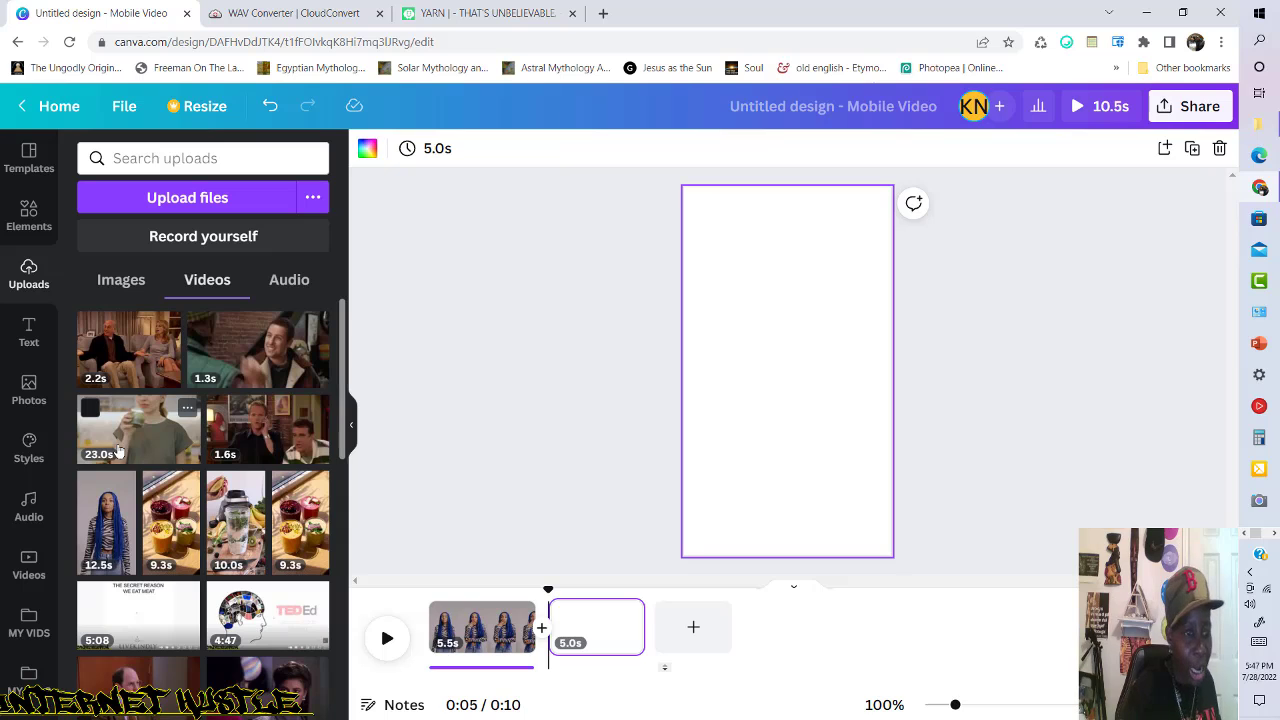
{"action": "left_click_drag", "start_coordinate": [146, 440], "coordinate": [766, 331]}
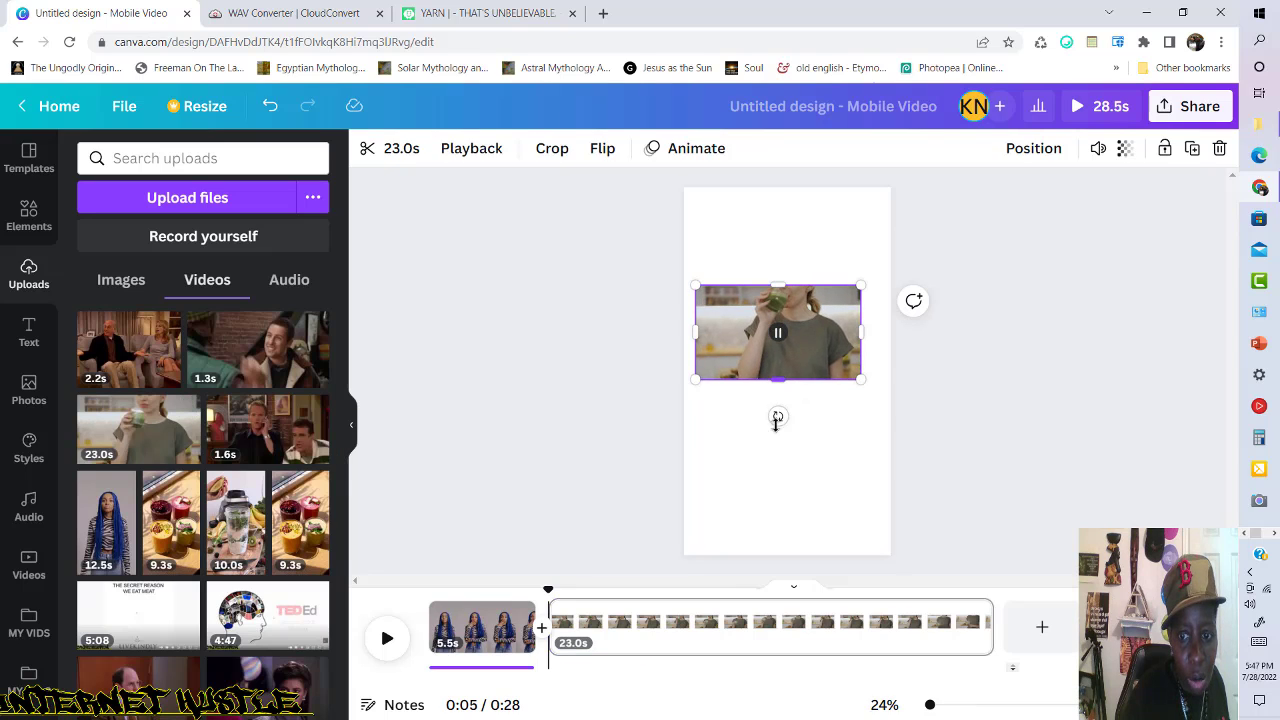
Stretch the smoothie clip to nearly fill the second page and trim the page to 3.0 seconds.
{"action": "left_click_drag", "start_coordinate": [777, 420], "coordinate": [795, 557]}
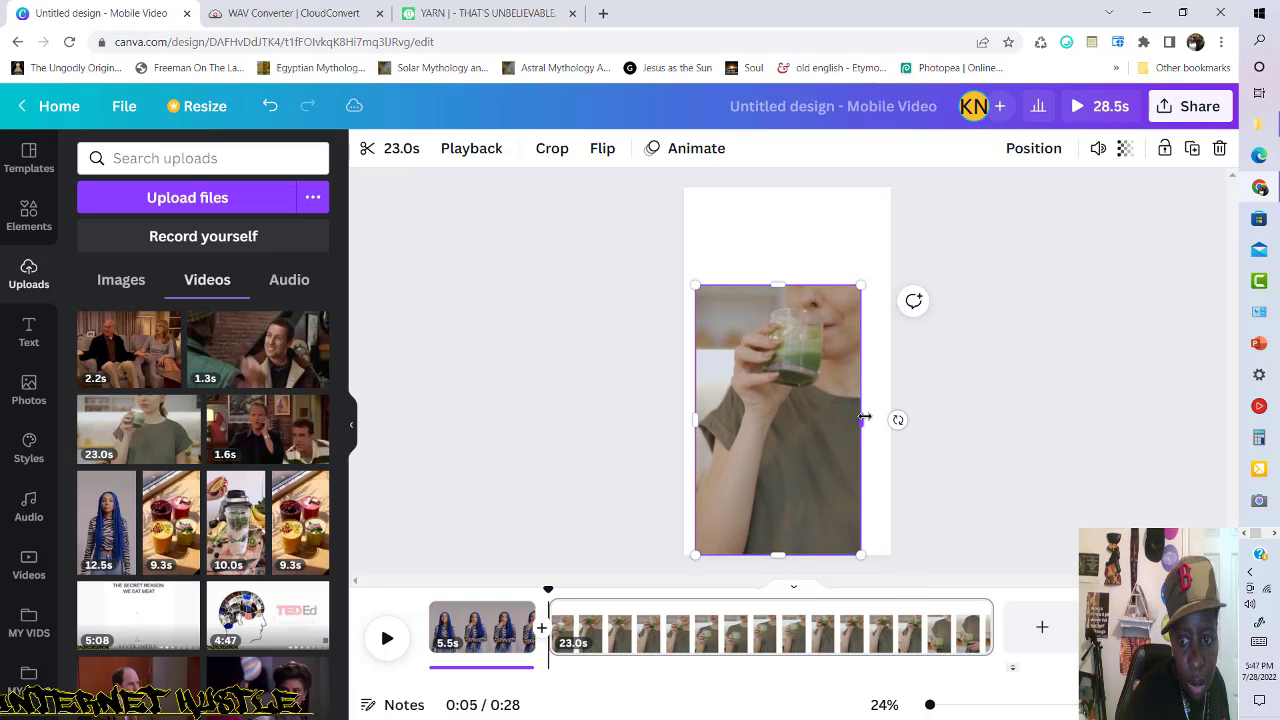
{"action": "left_click_drag", "start_coordinate": [864, 417], "coordinate": [893, 407]}
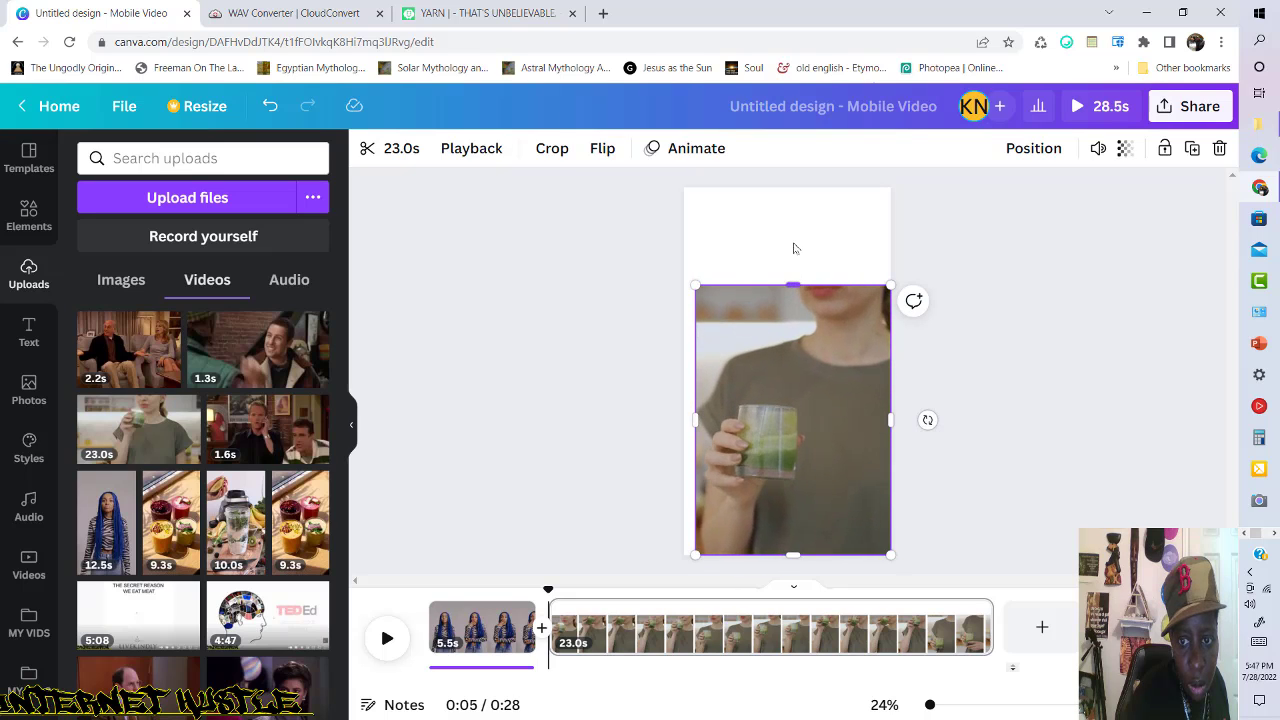
{"action": "left_click_drag", "start_coordinate": [793, 285], "coordinate": [685, 373]}
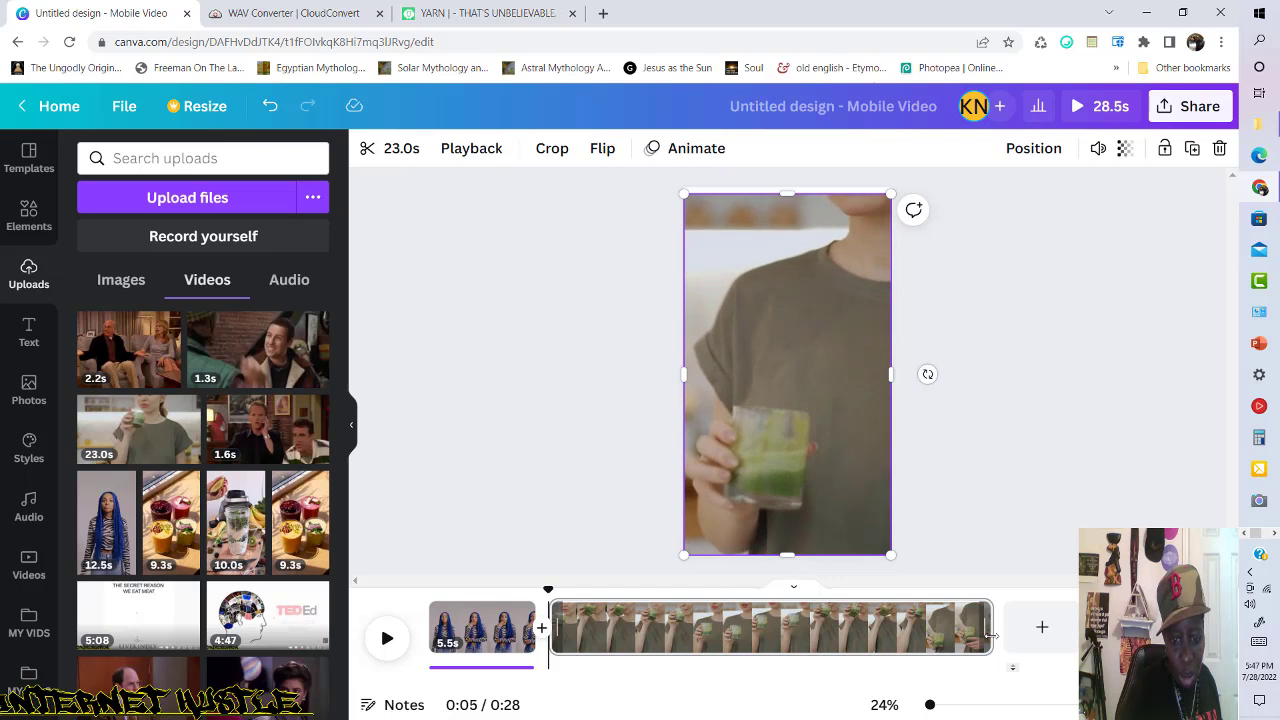
{"action": "left_click_drag", "start_coordinate": [990, 633], "coordinate": [630, 635]}
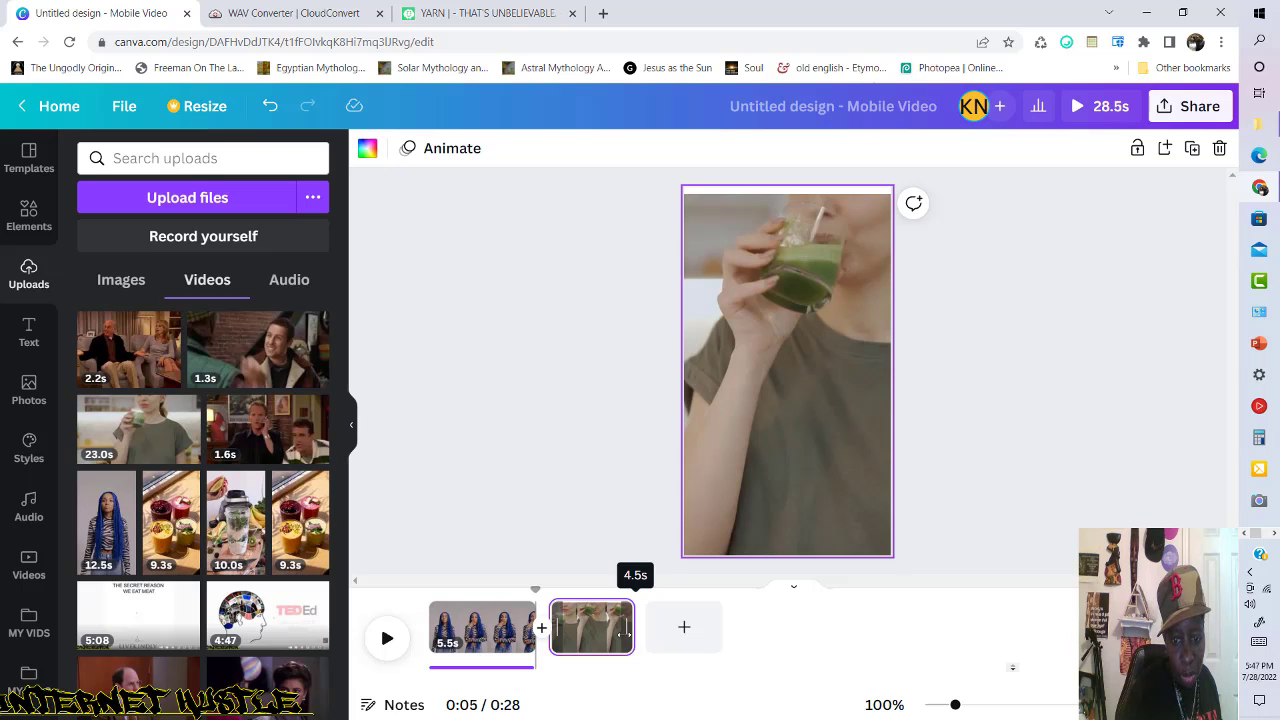
{"action": "left_click_drag", "start_coordinate": [625, 635], "coordinate": [606, 636]}
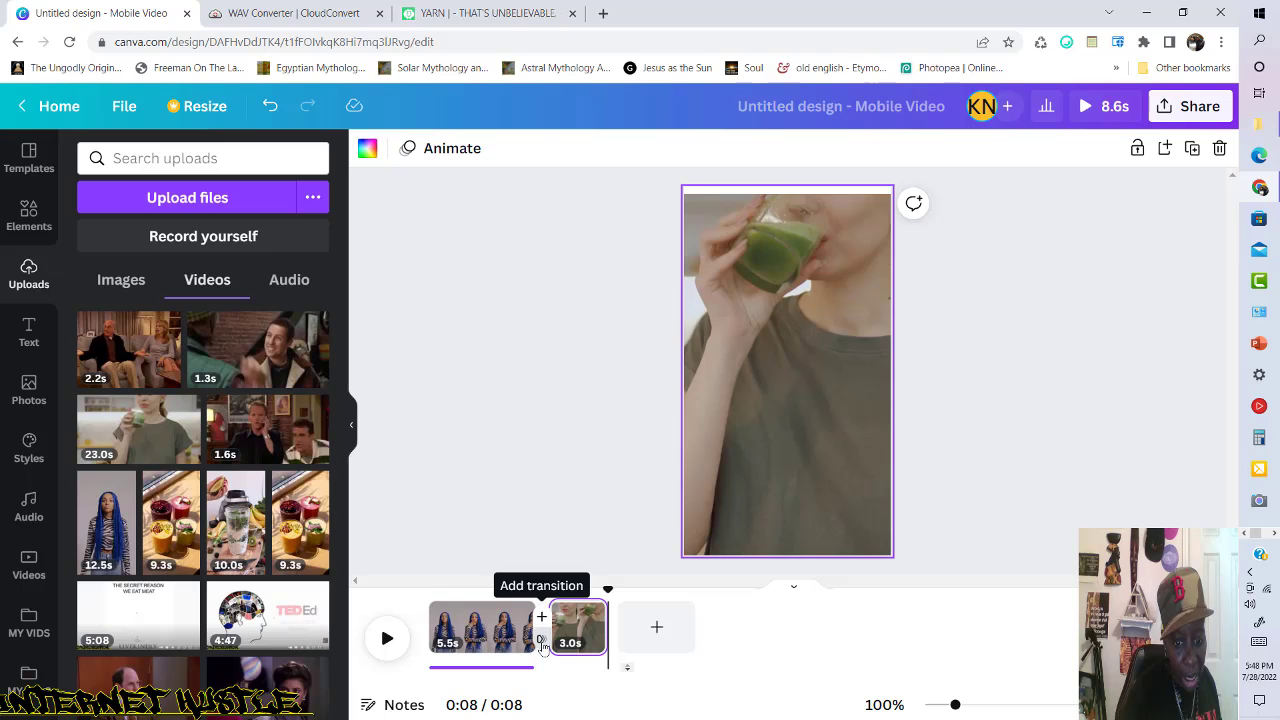
Add a Match & Move transition of 0.5 seconds between the first and second pages and preview it.
{"action": "left_click", "coordinate": [541, 617]}
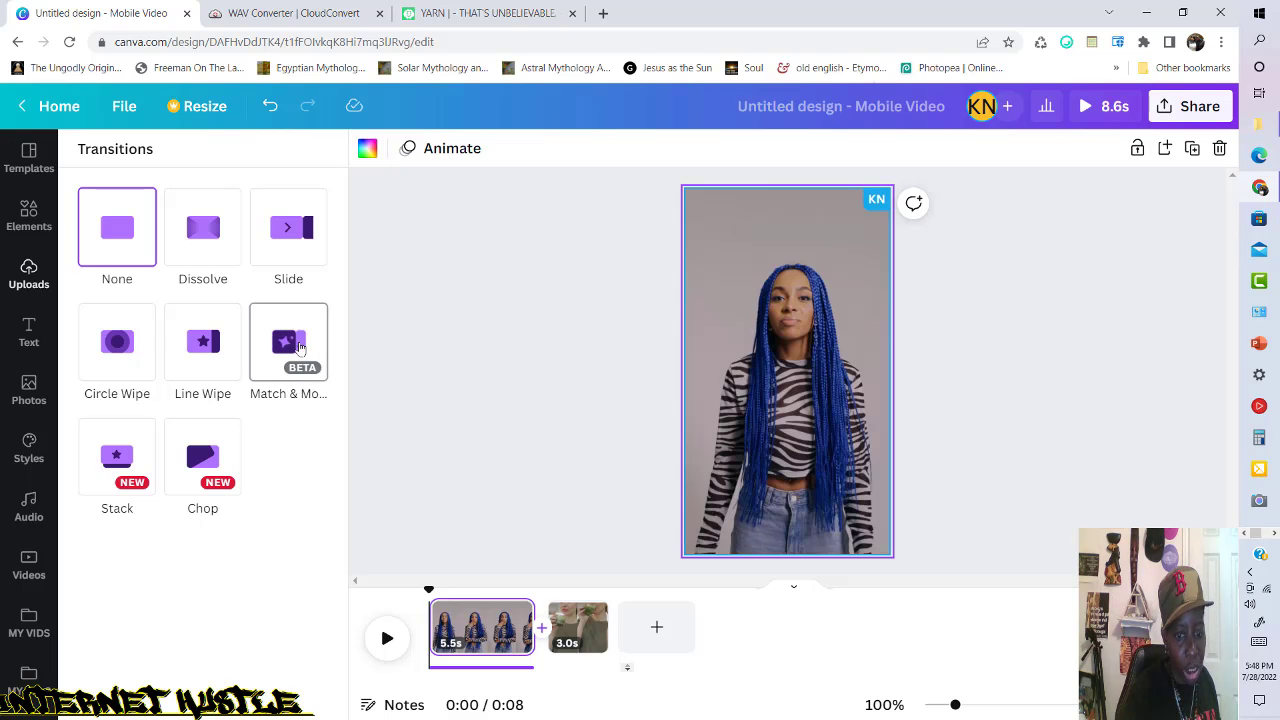
{"action": "left_click", "coordinate": [299, 347]}
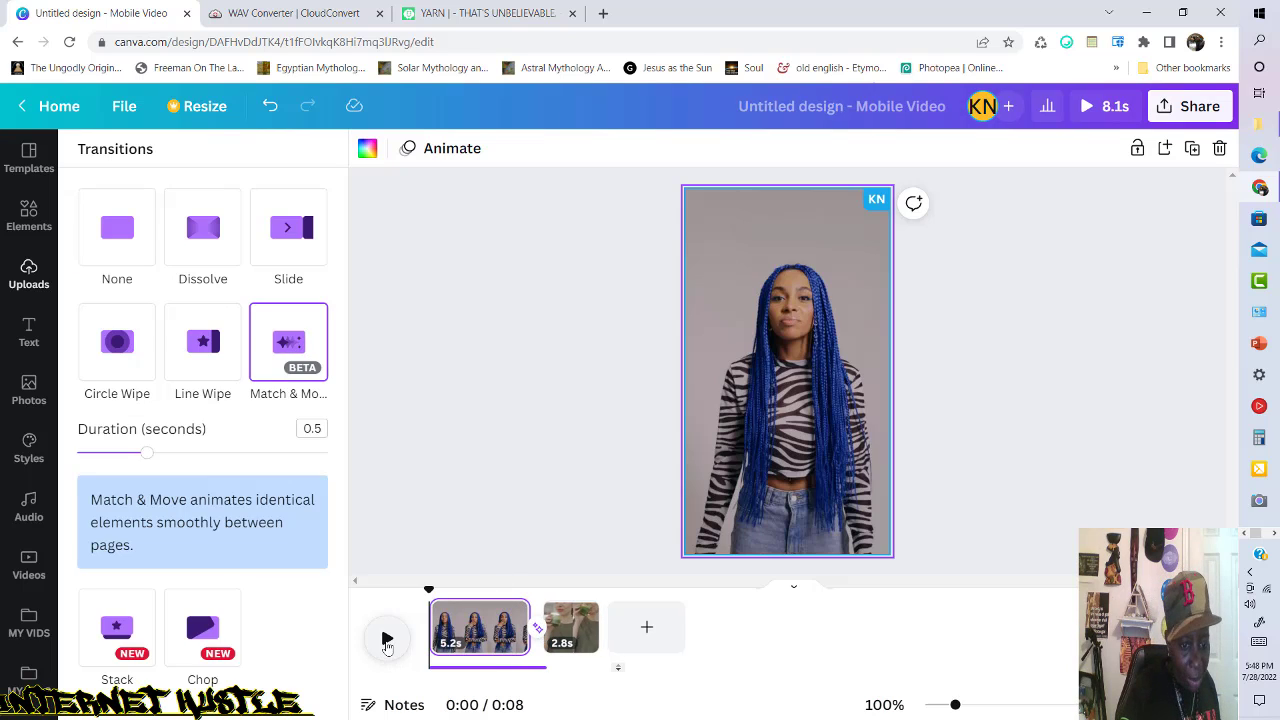
{"action": "left_click", "coordinate": [389, 640]}
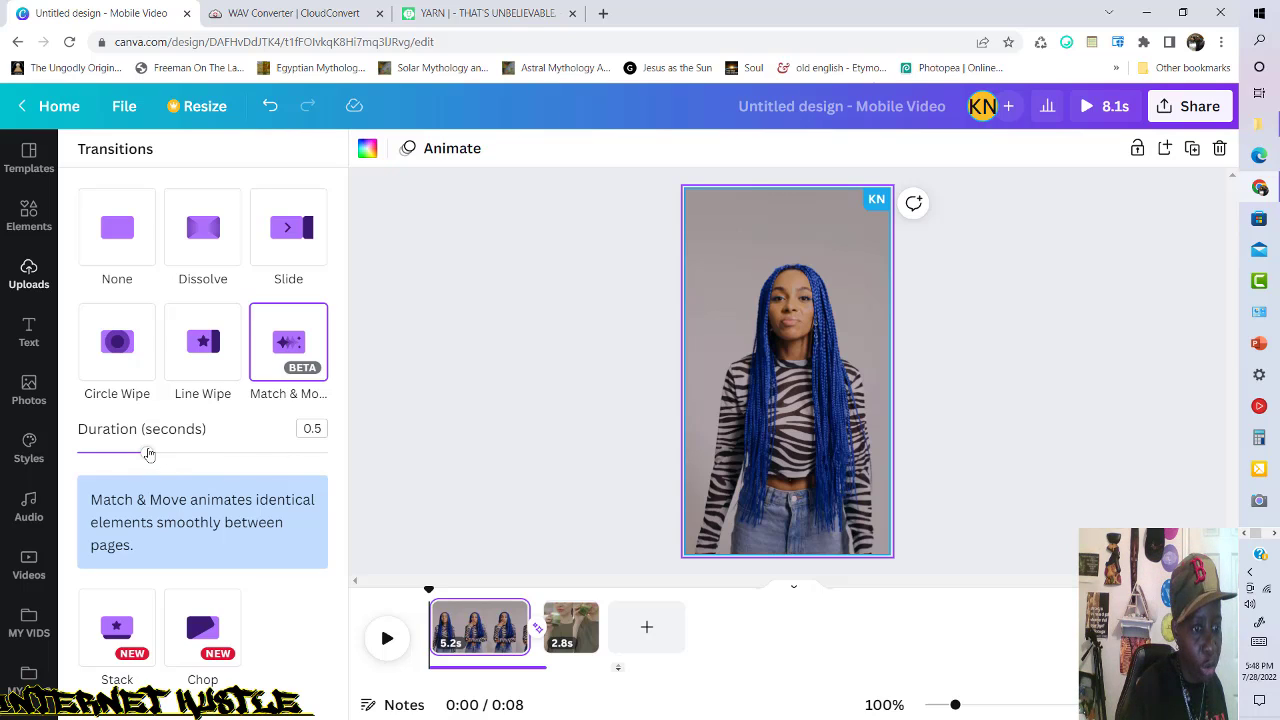
{"action": "left_click_drag", "start_coordinate": [148, 456], "coordinate": [180, 455]}
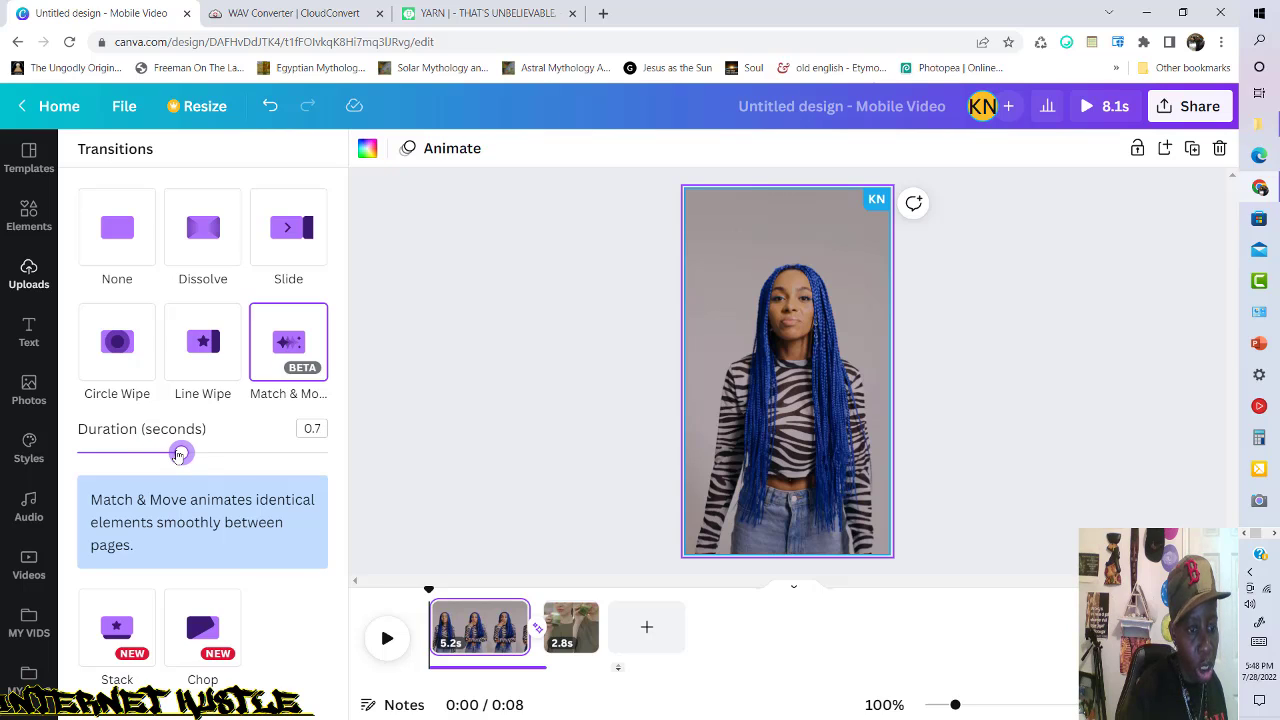
{"action": "left_click_drag", "start_coordinate": [180, 455], "coordinate": [152, 457]}
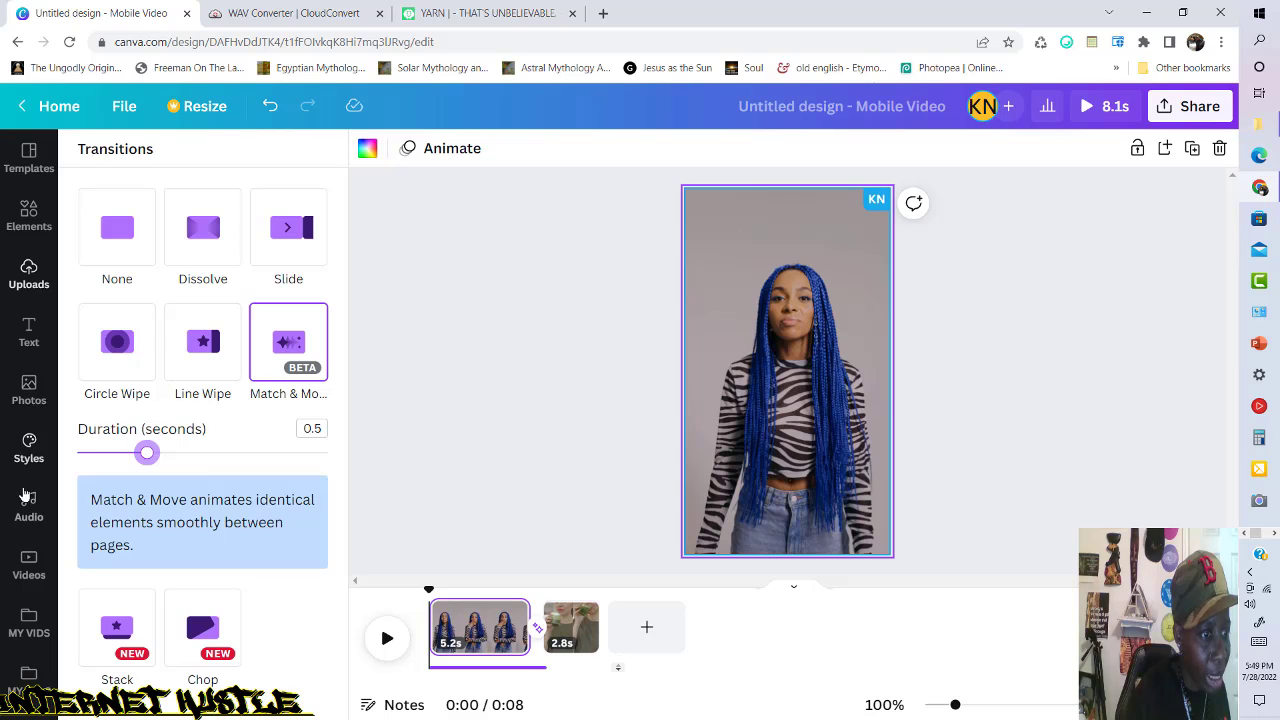
Add a third page with the uploaded 1.6-second clip of the man on the phone, stretched to fill the page.
{"action": "left_click", "coordinate": [29, 280]}
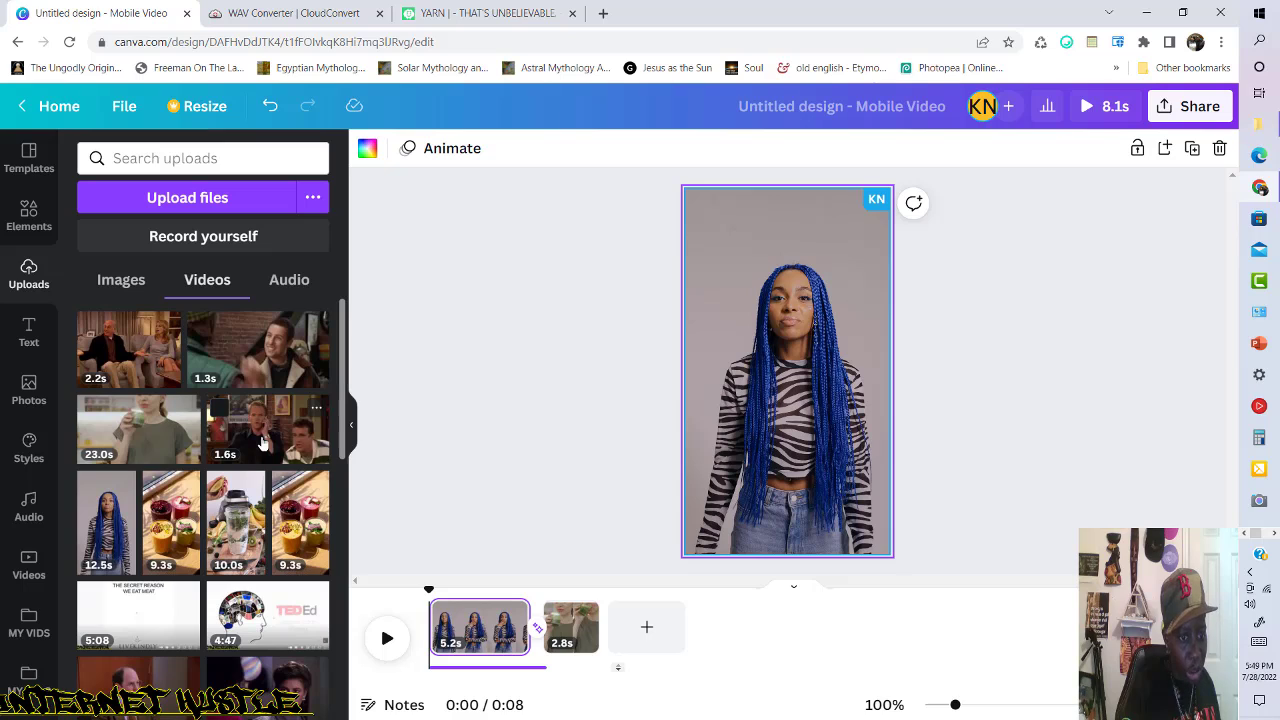
{"action": "left_click", "coordinate": [645, 630]}
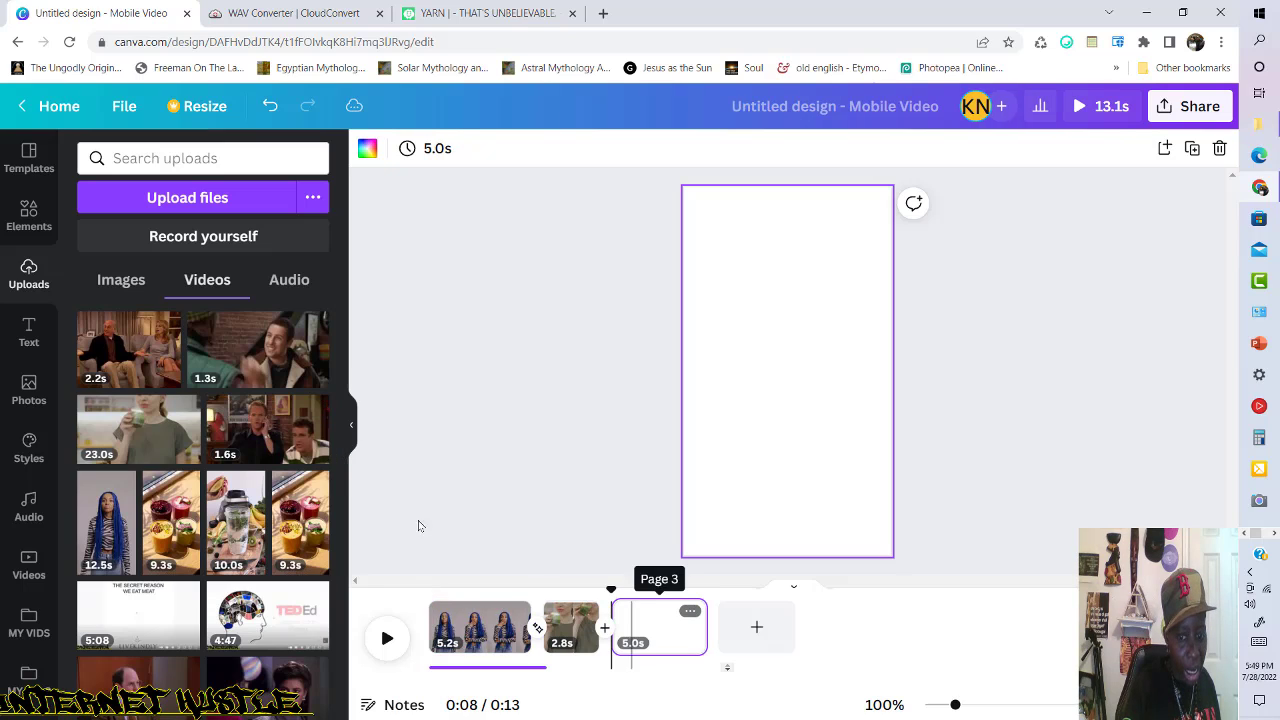
{"action": "left_click_drag", "start_coordinate": [268, 442], "coordinate": [771, 563]}
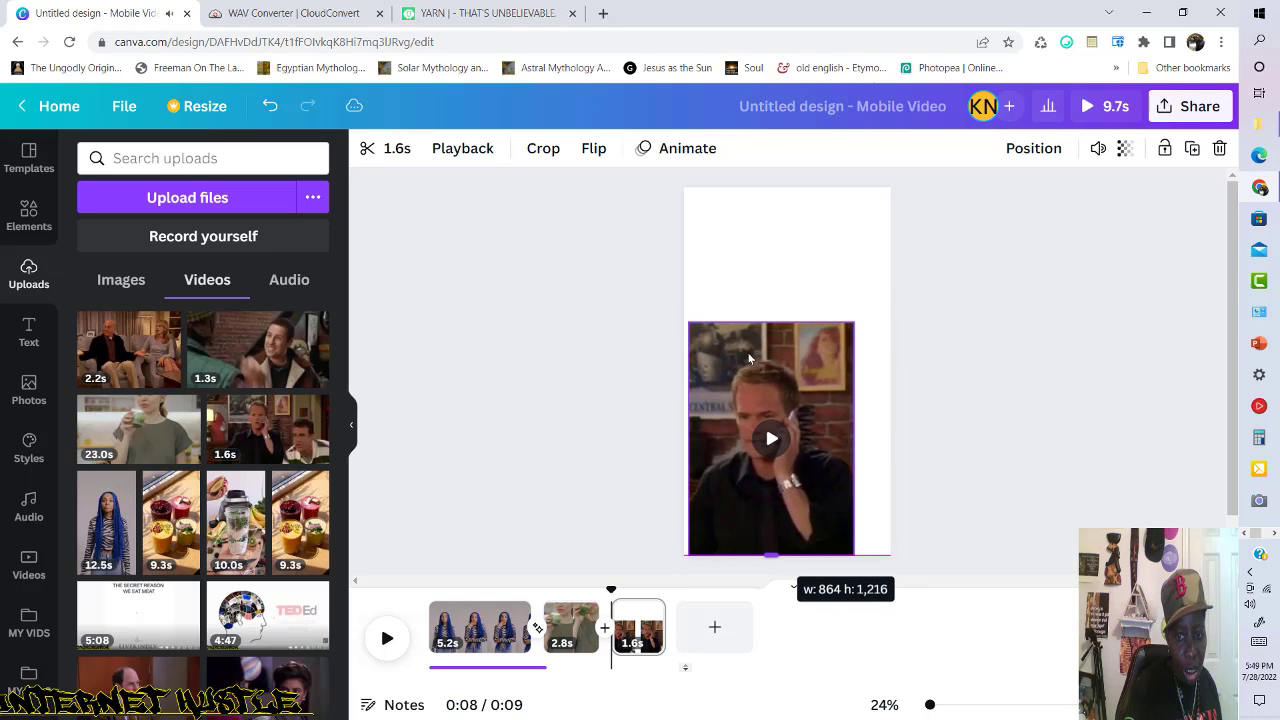
{"action": "left_click_drag", "start_coordinate": [768, 321], "coordinate": [768, 189]}
{"action": "left_click_drag", "start_coordinate": [854, 378], "coordinate": [884, 376]}
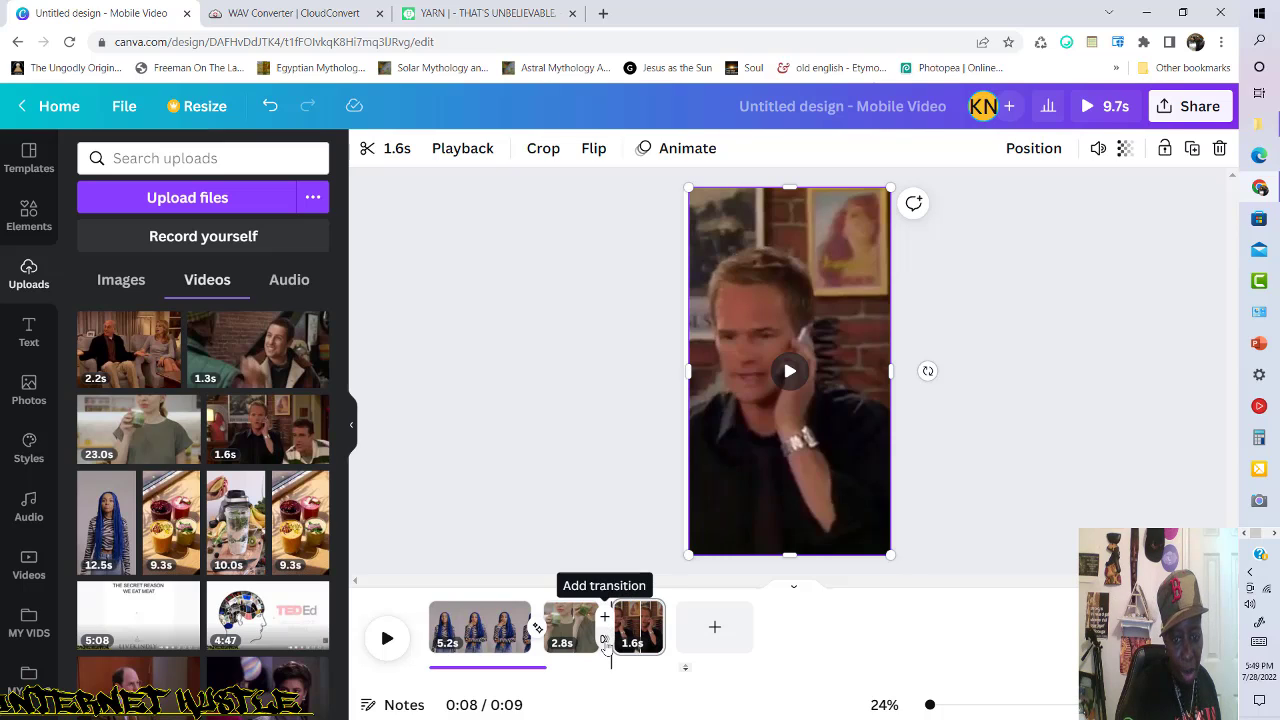
Add a Match & Move transition between the second and third pages and play the video from the start.
{"action": "left_click", "coordinate": [604, 620]}
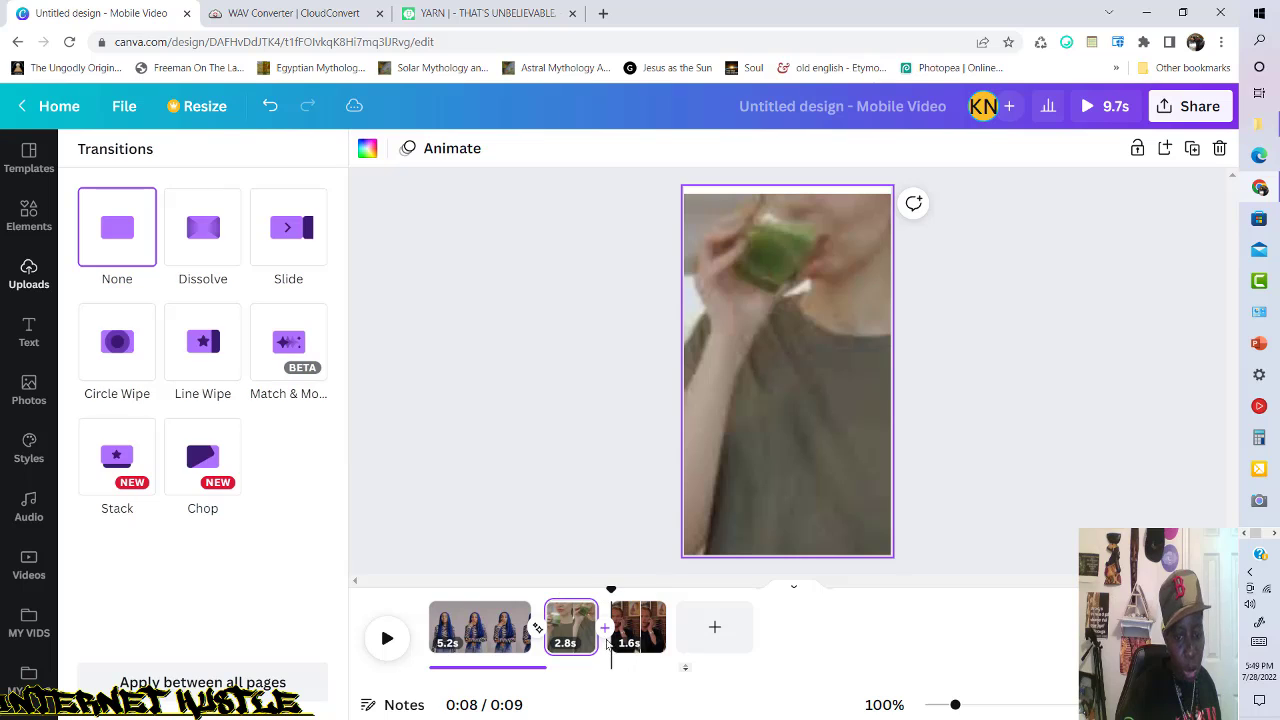
{"action": "left_click", "coordinate": [294, 362]}
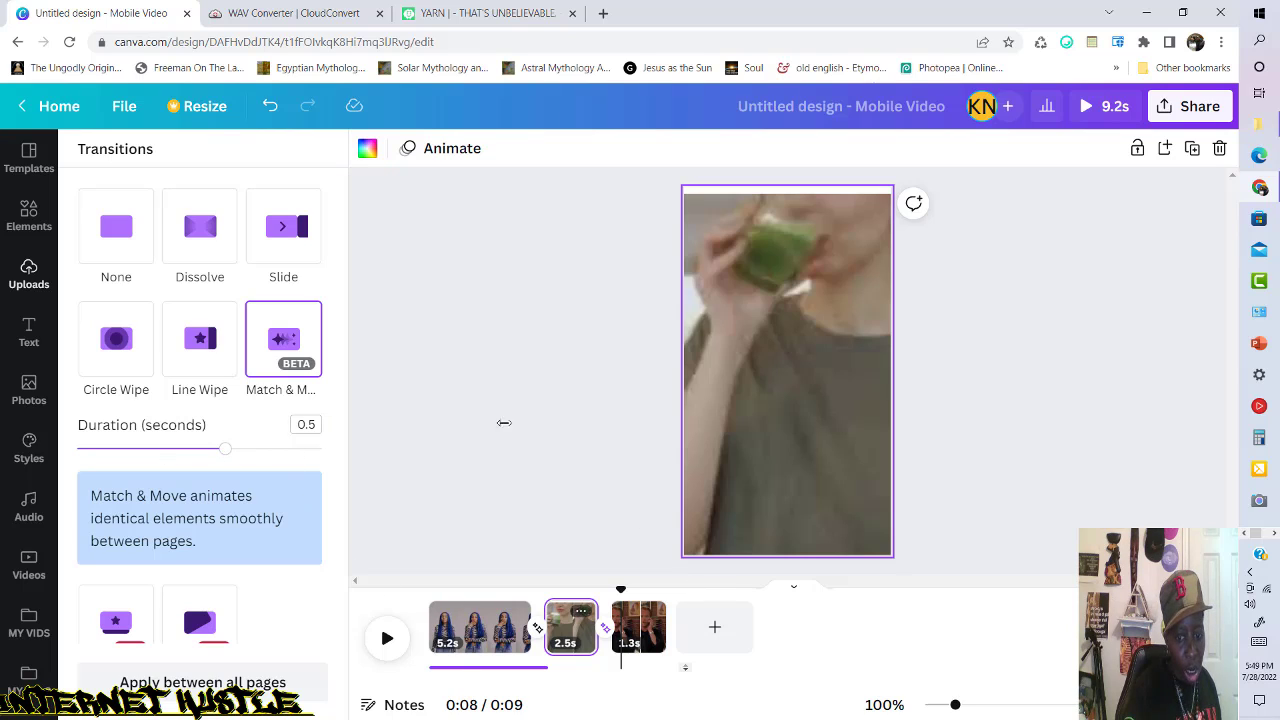
{"action": "left_click", "coordinate": [432, 614]}
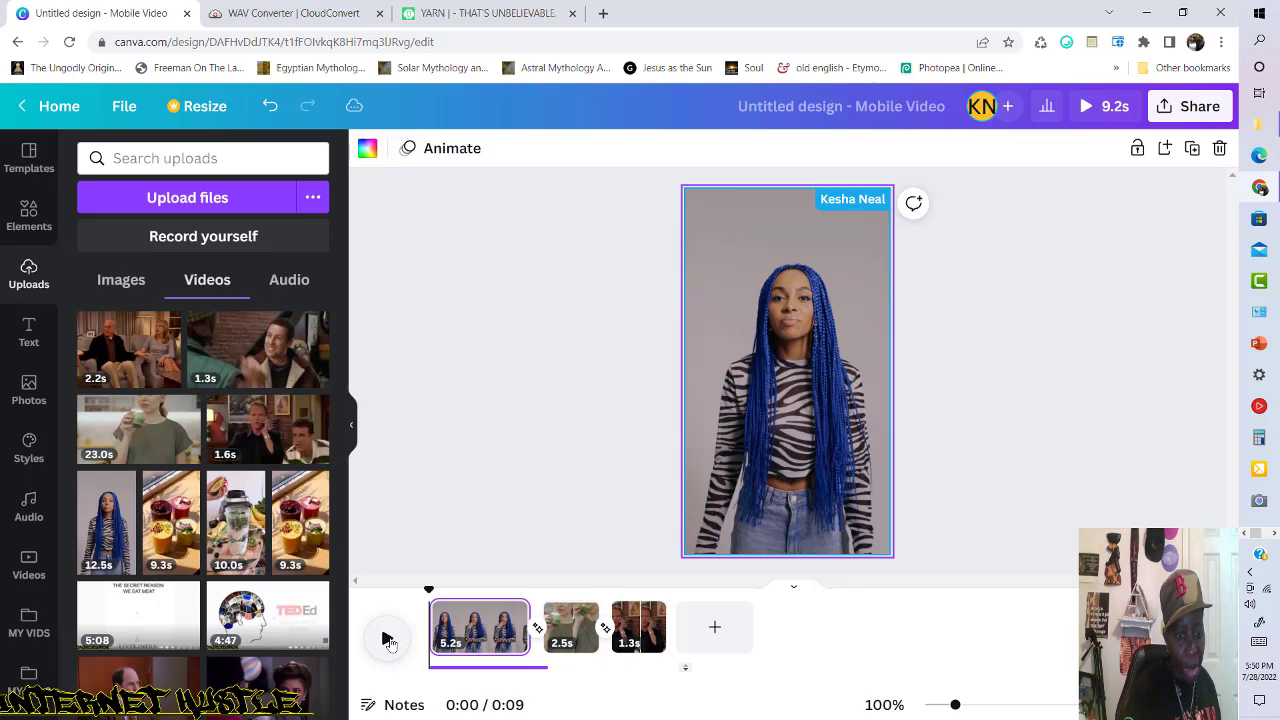
{"action": "left_click", "coordinate": [390, 641]}
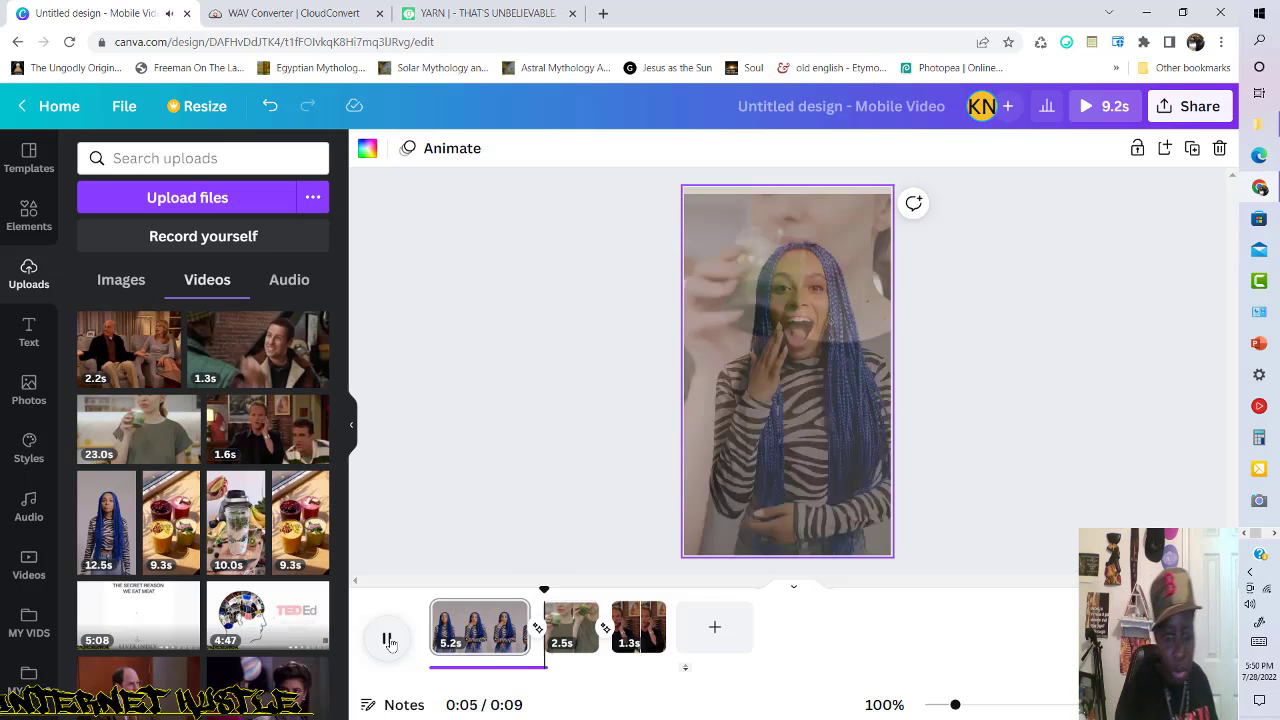
Stop playback and trim the first page with the blue-haired woman to 2.7 seconds.
{"action": "left_click", "coordinate": [388, 640]}
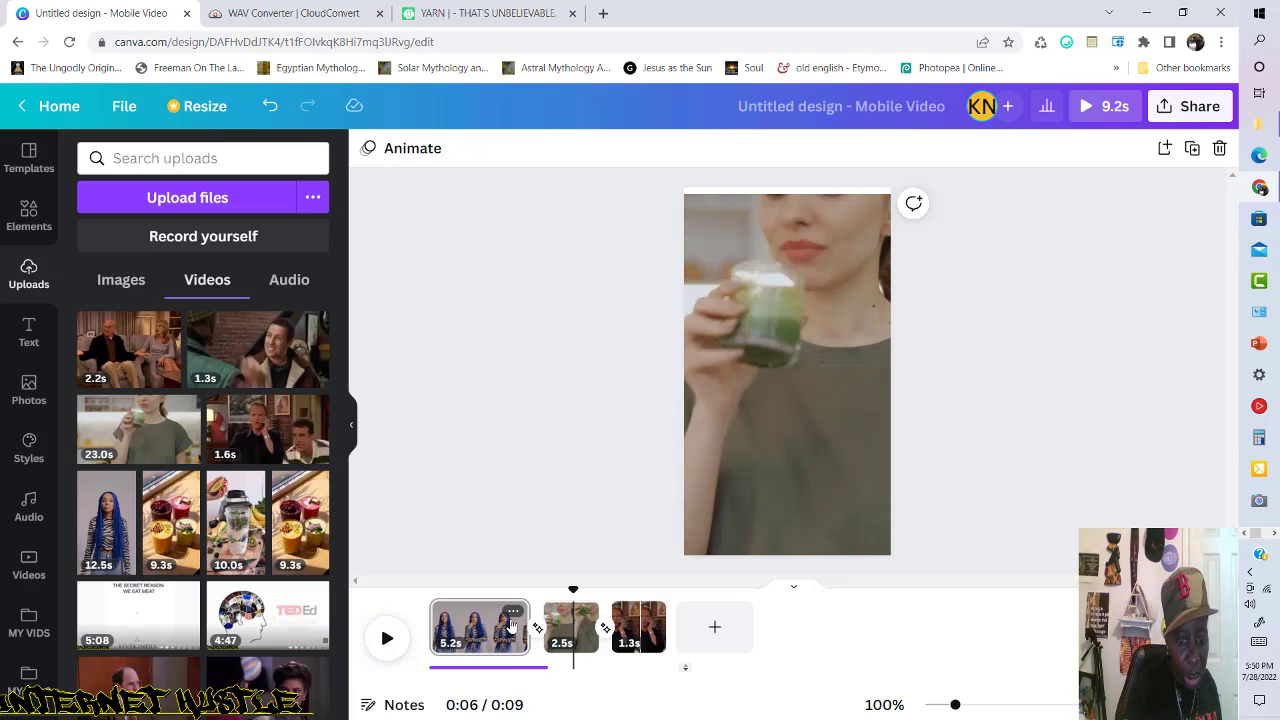
{"action": "left_click", "coordinate": [528, 626]}
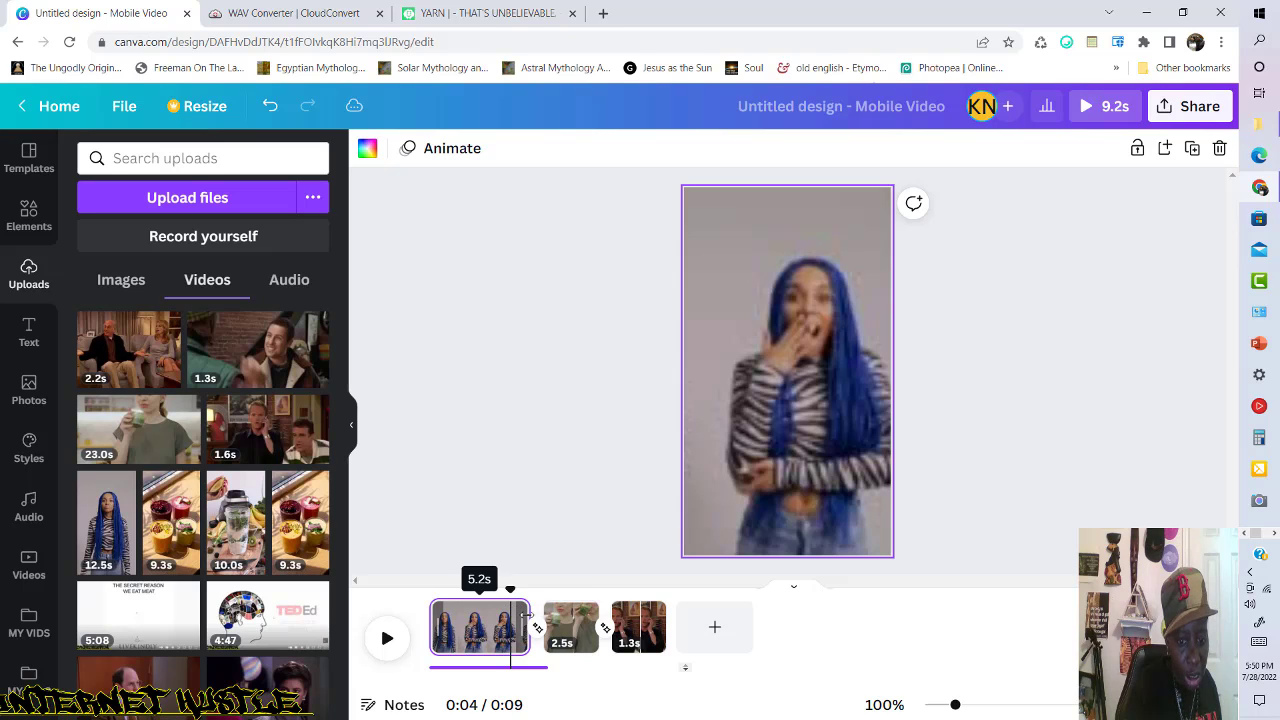
{"action": "left_click_drag", "start_coordinate": [510, 618], "coordinate": [480, 624]}
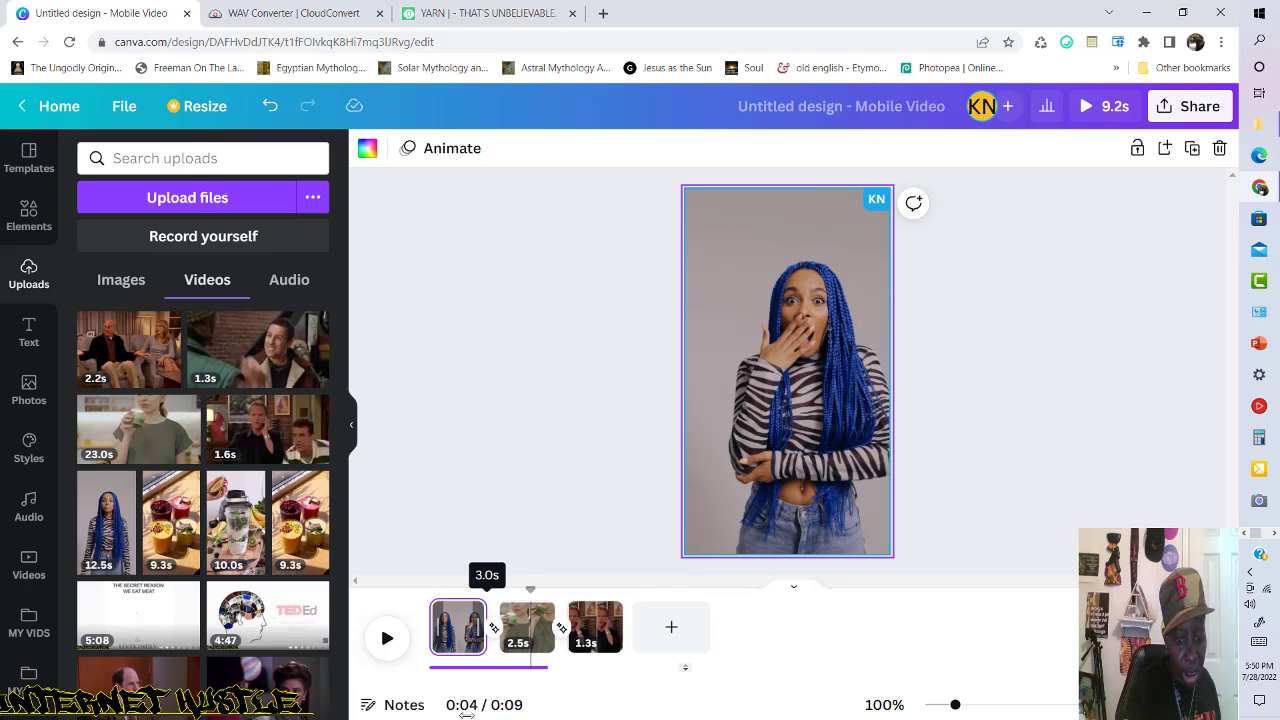
{"action": "left_click_drag", "start_coordinate": [467, 715], "coordinate": [470, 712]}
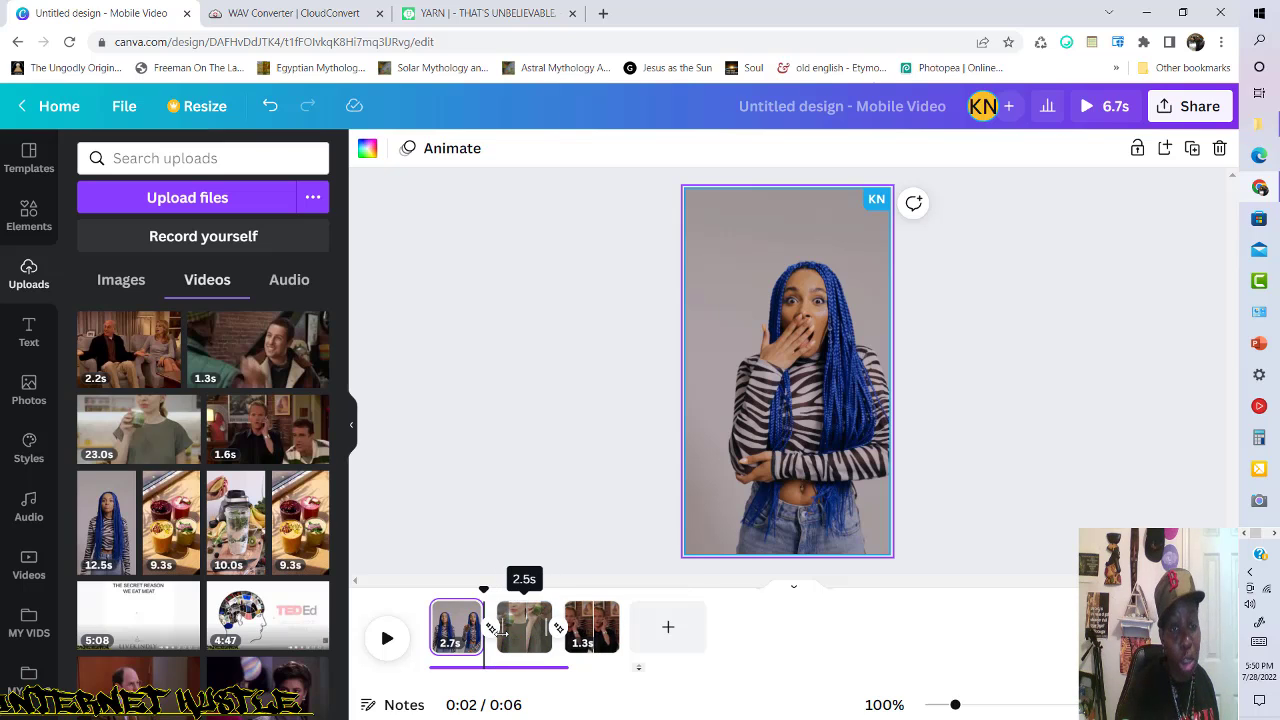
Play the video from the start to check the pacing of the shortened first page.
{"action": "left_click", "coordinate": [434, 622]}
{"action": "left_click", "coordinate": [389, 639]}
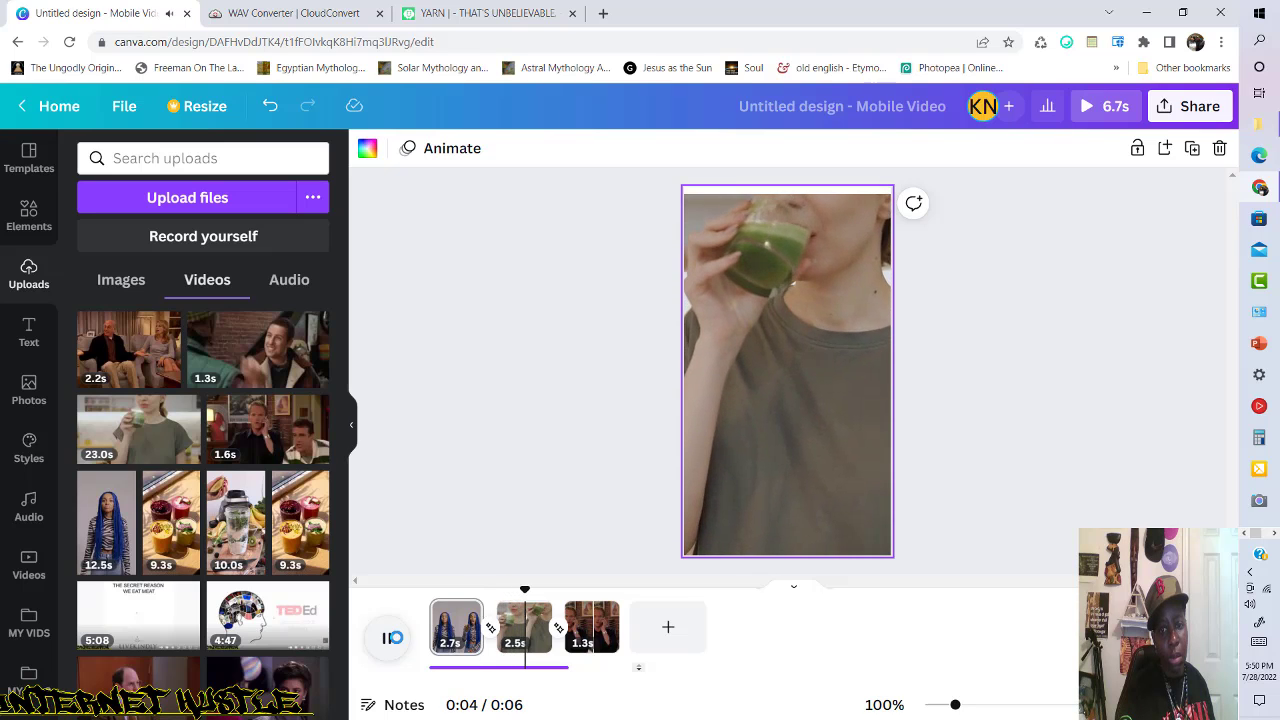
{"action": "left_click", "coordinate": [388, 639]}
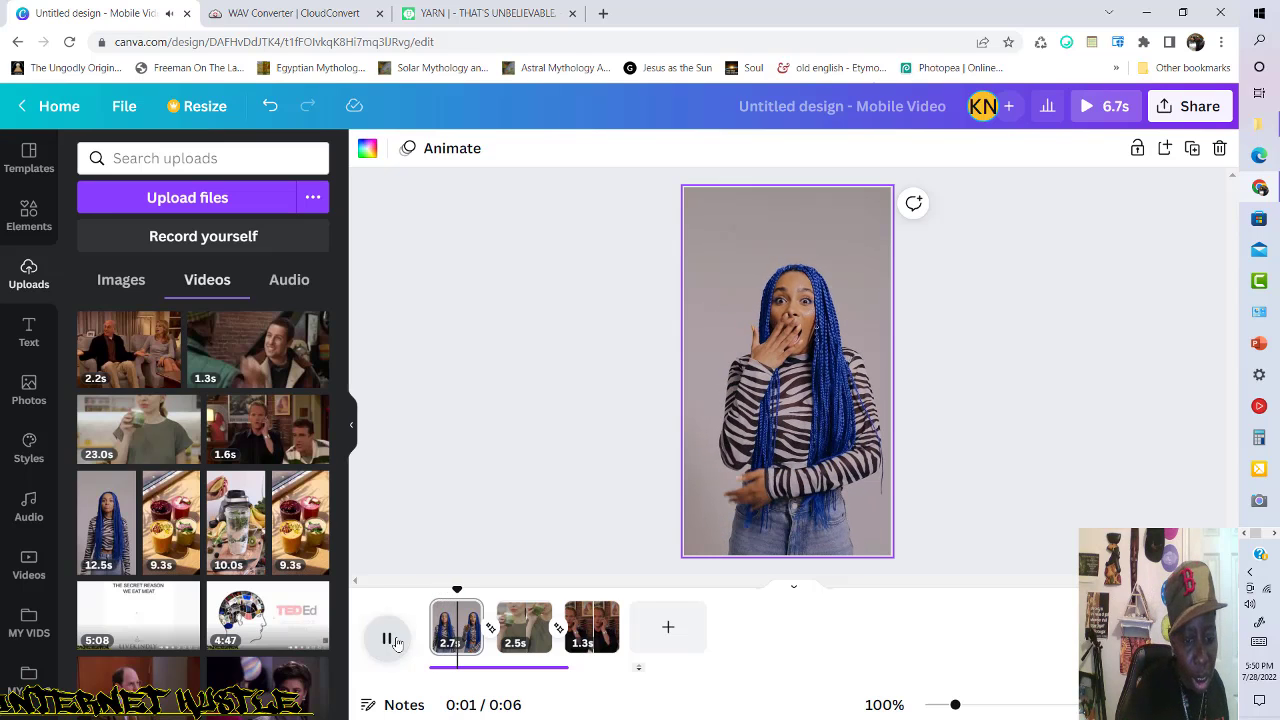
{"action": "left_click", "coordinate": [390, 640]}
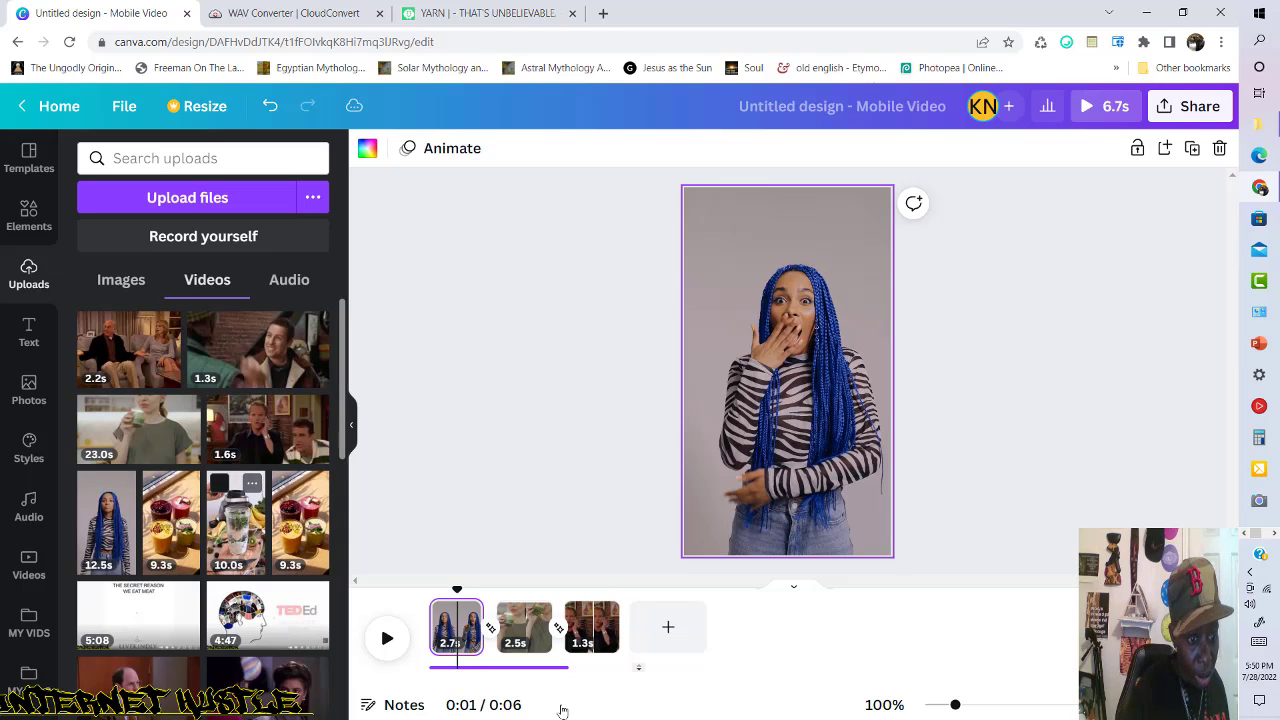
Add a fourth page filled with the uploaded 10.0-second smoothie-making clip and trim the page to 4.0 seconds.
{"action": "left_click", "coordinate": [668, 627]}
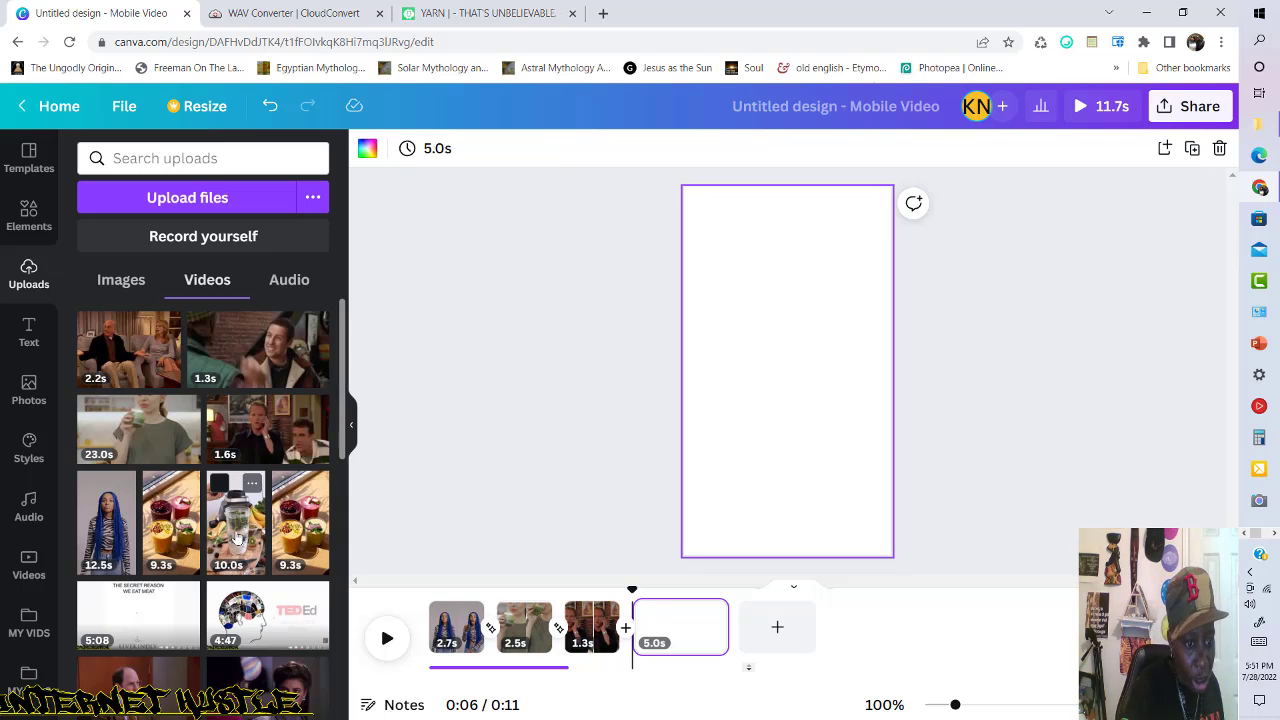
{"action": "left_click_drag", "start_coordinate": [237, 540], "coordinate": [736, 376]}
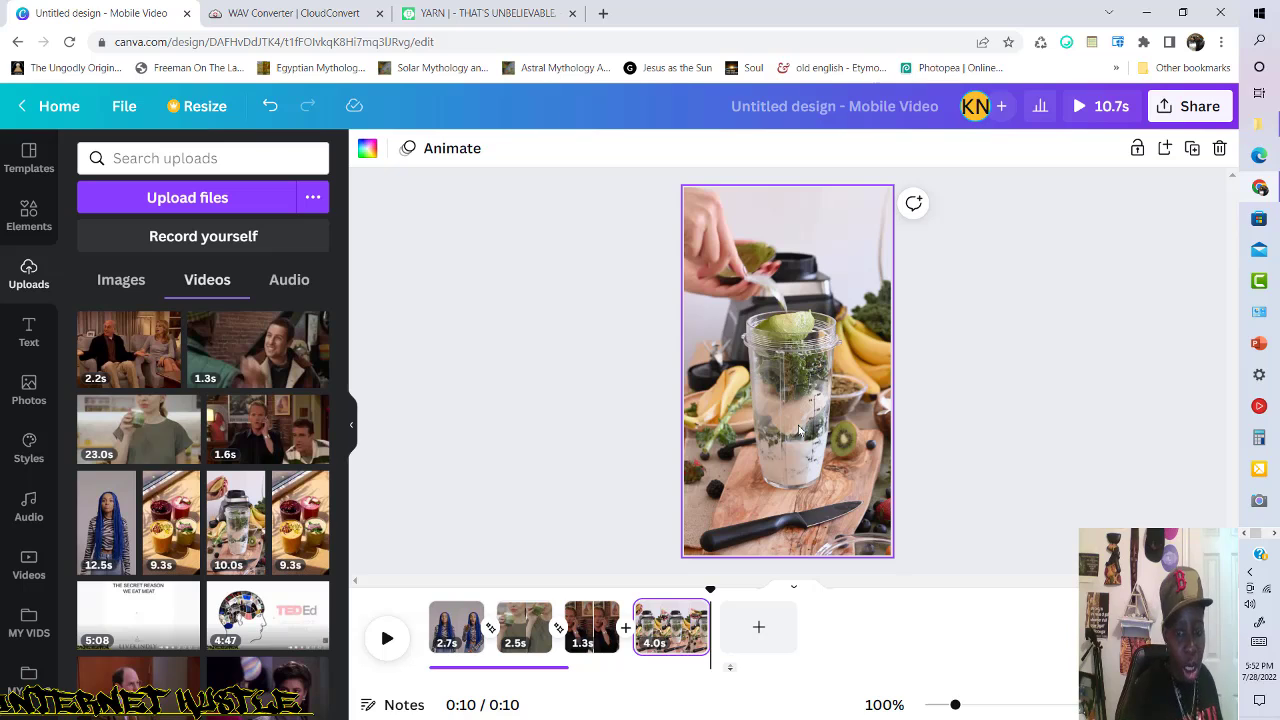
Add a heading near the top of the fourth page and clear its placeholder text.
{"action": "left_click", "coordinate": [29, 333]}
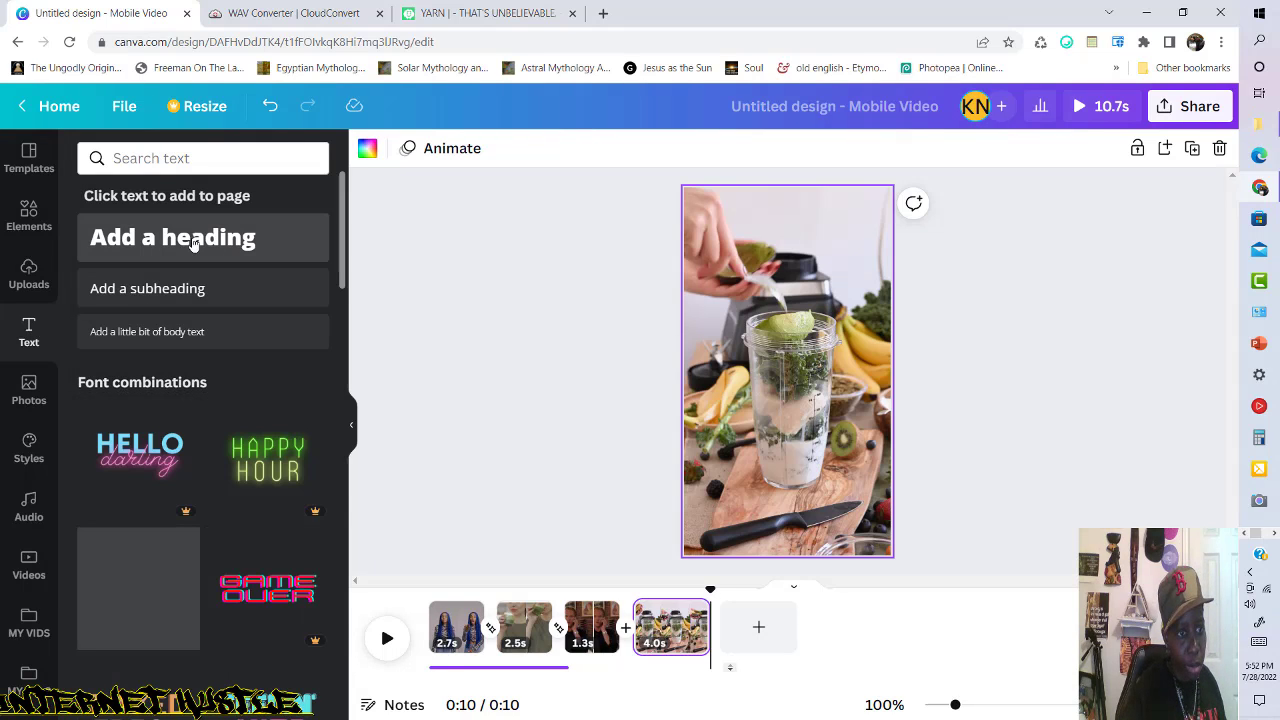
{"action": "left_click_drag", "start_coordinate": [198, 247], "coordinate": [801, 232]}
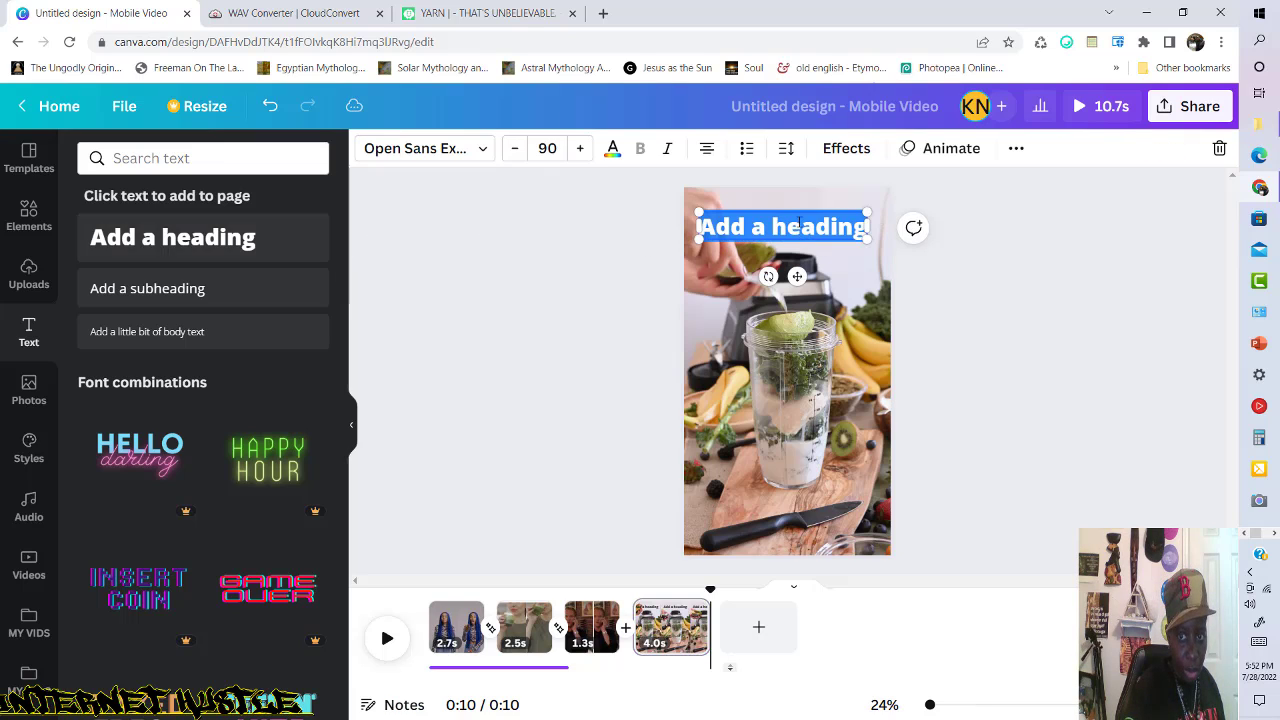
{"action": "key", "text": "BackSpace"}
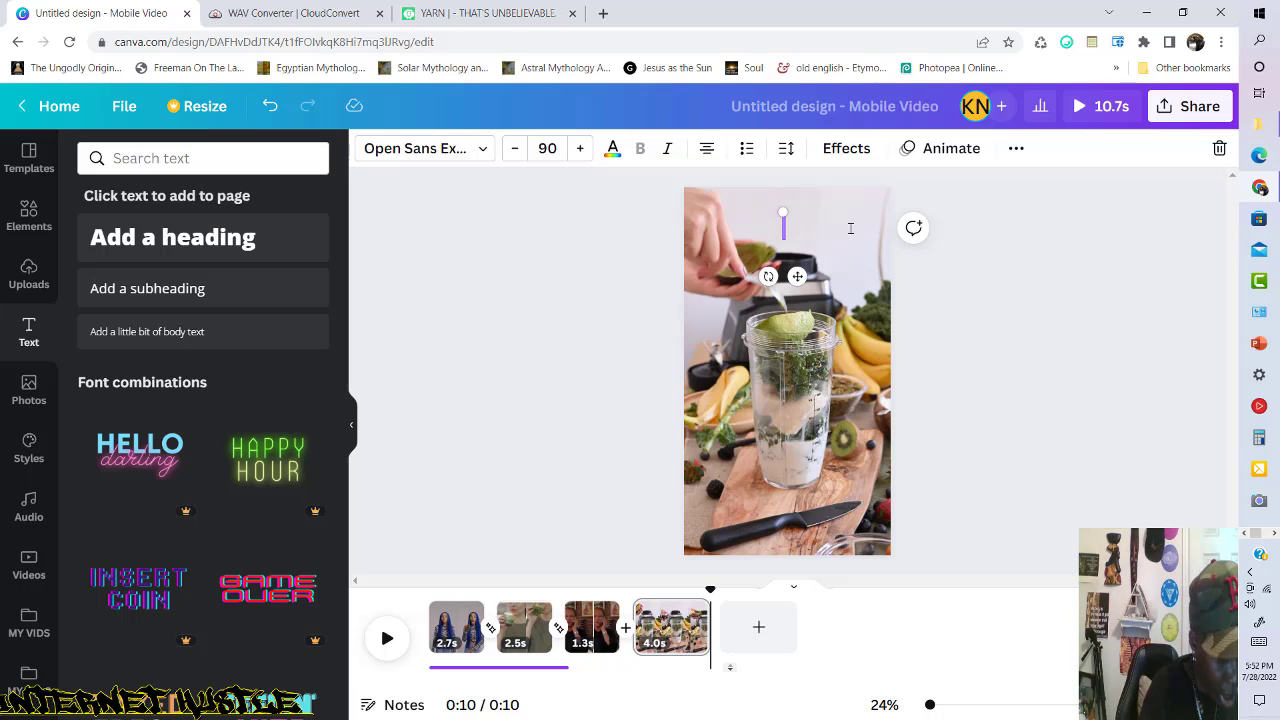
{"action": "type", "text": "start"}
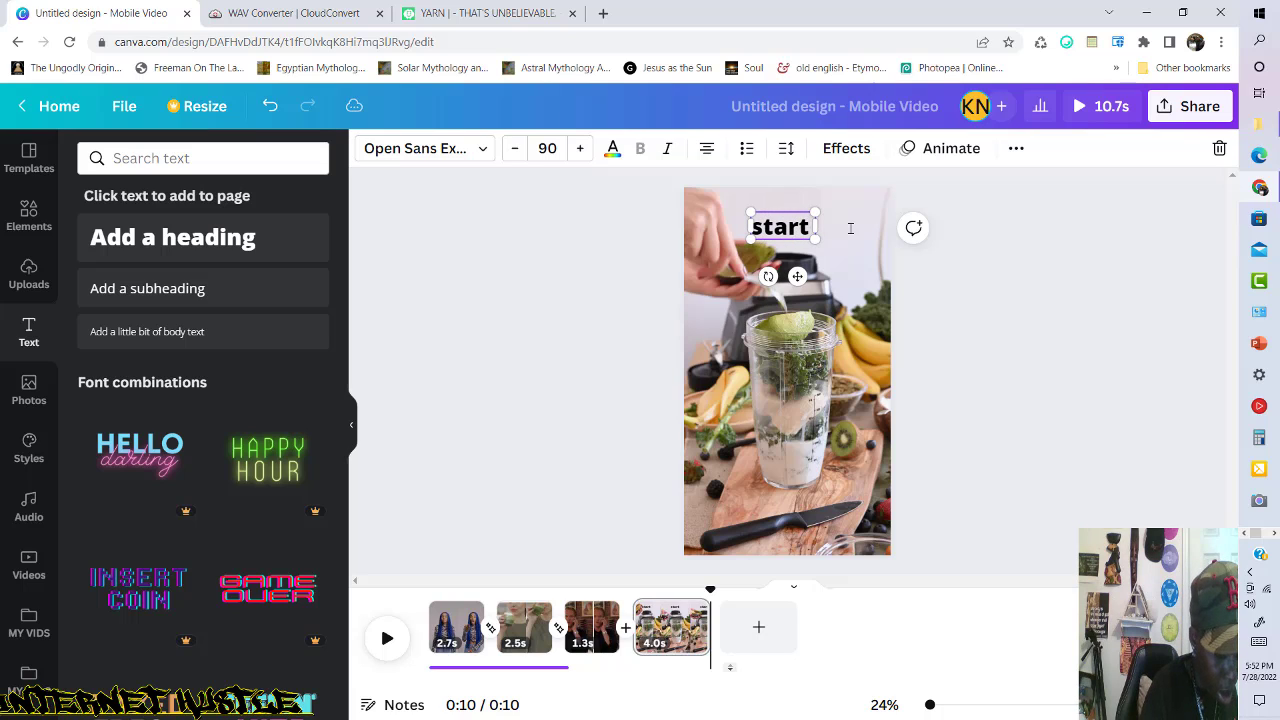
{"action": "type", "text": " your "}
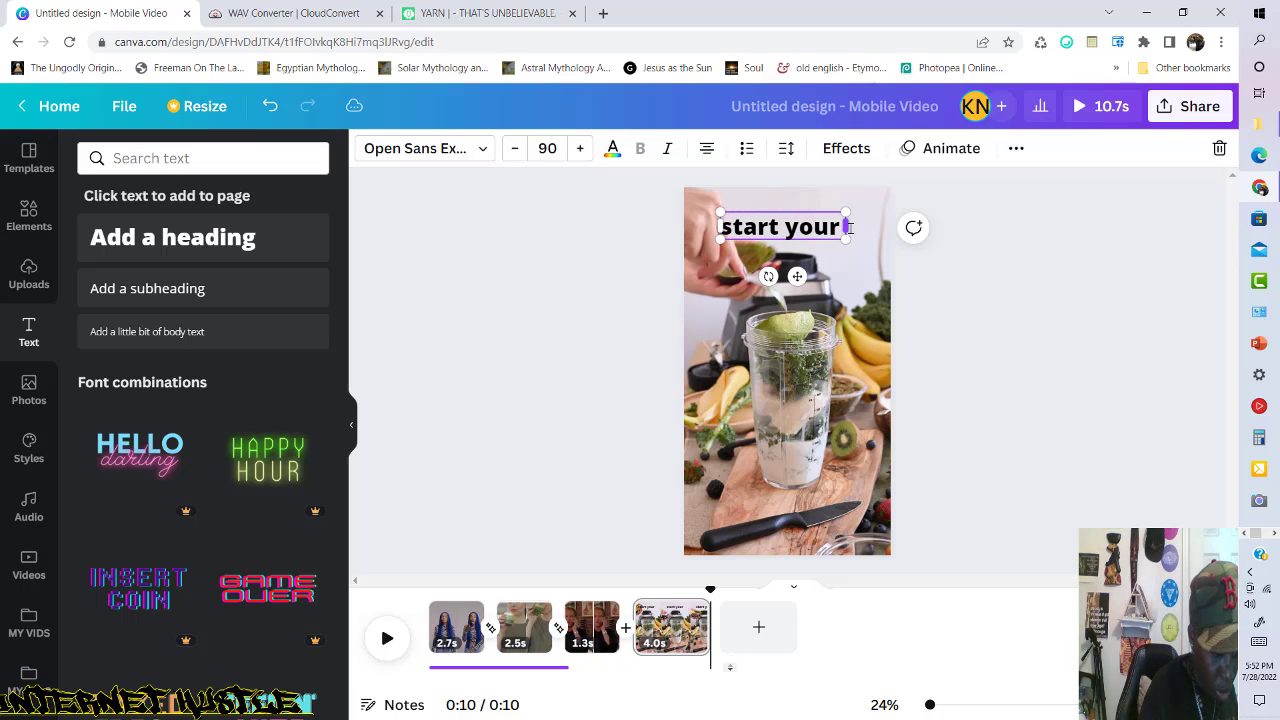
{"action": "type", "text": "day"}
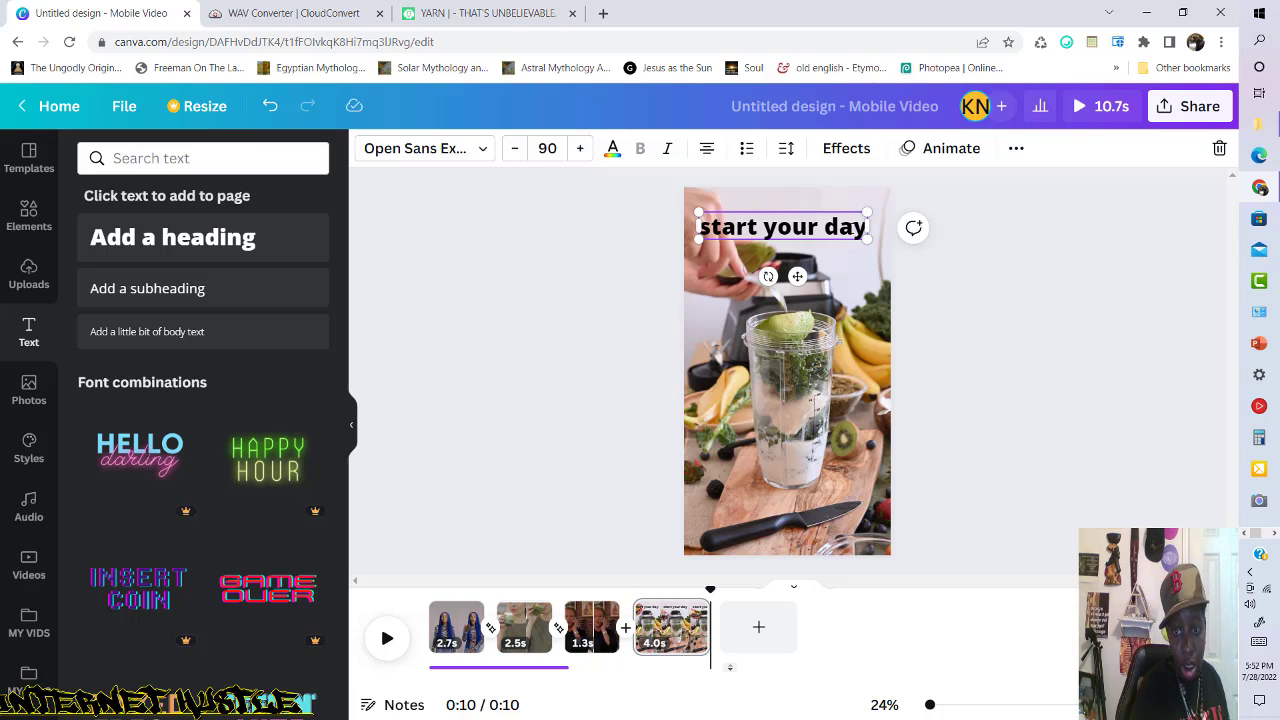
{"action": "type", "text": " wit"}
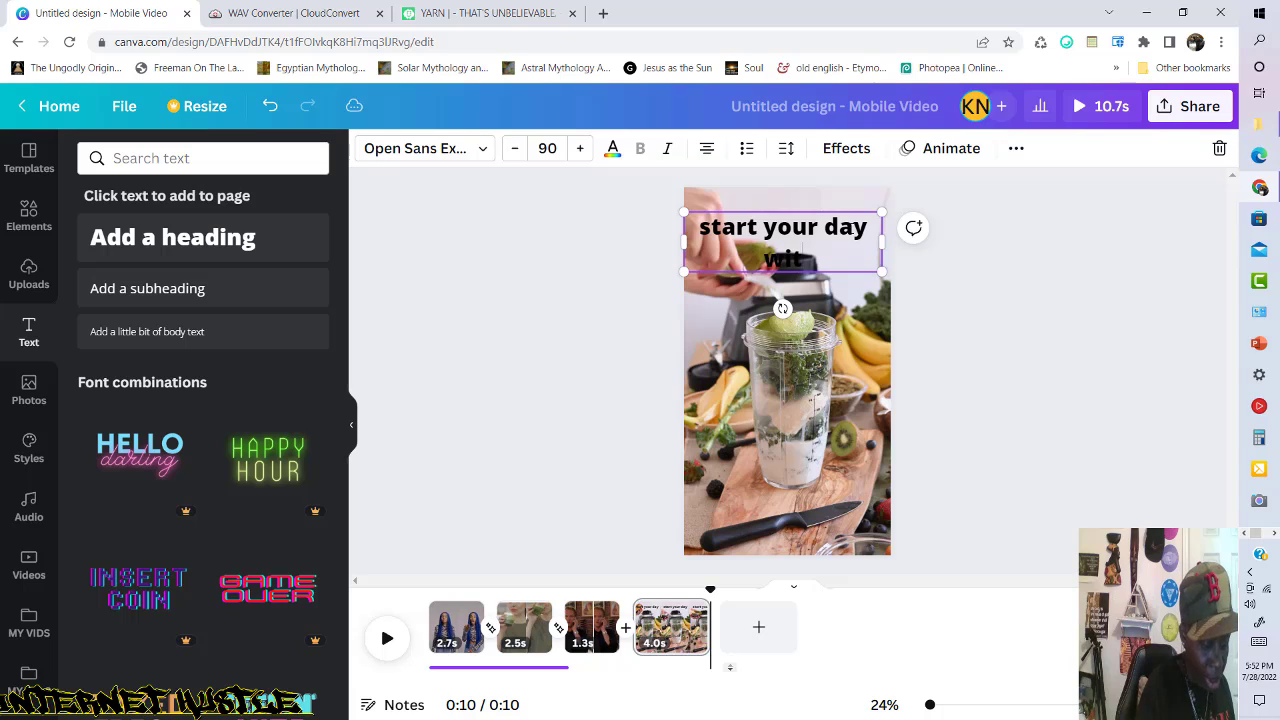
{"action": "type", "text": "h a"}
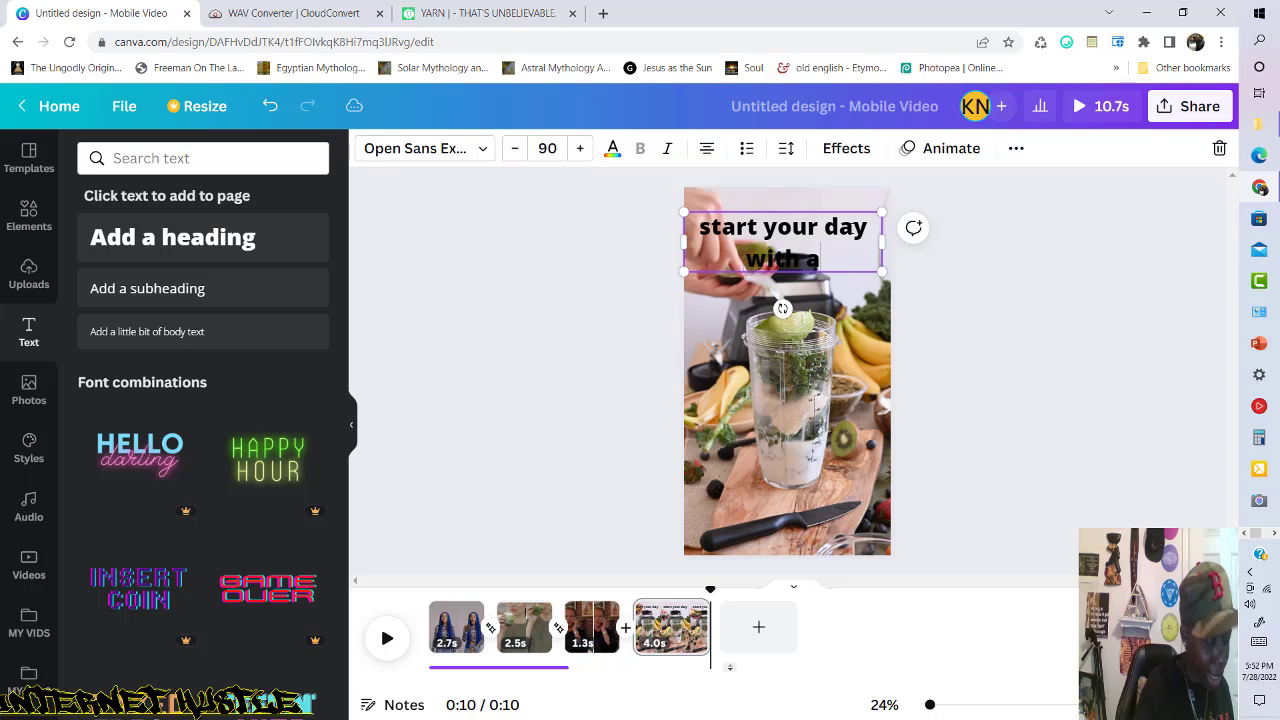
{"action": "key", "text": "ctrl+a"}
{"action": "key", "text": "BackSpace"}
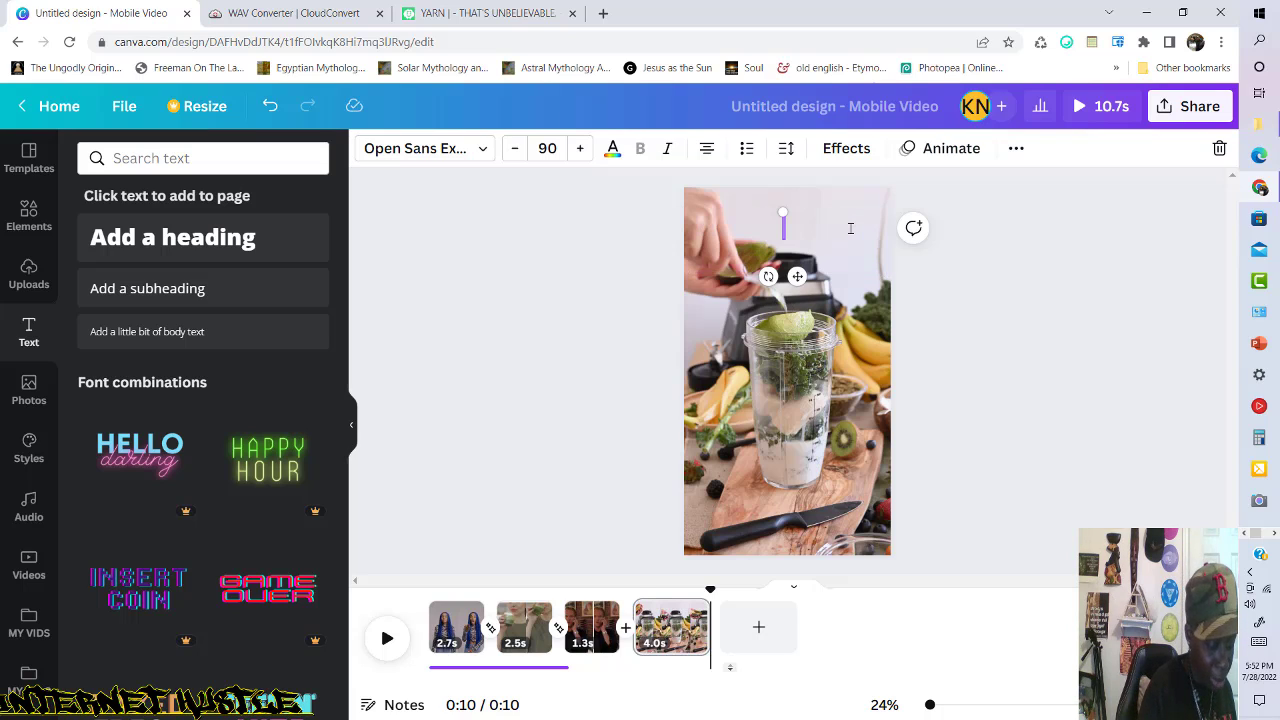
Enter START YOUR DAY as the heading and widen its text box to fit on one line across the page.
{"action": "type", "text": "START YOU"}
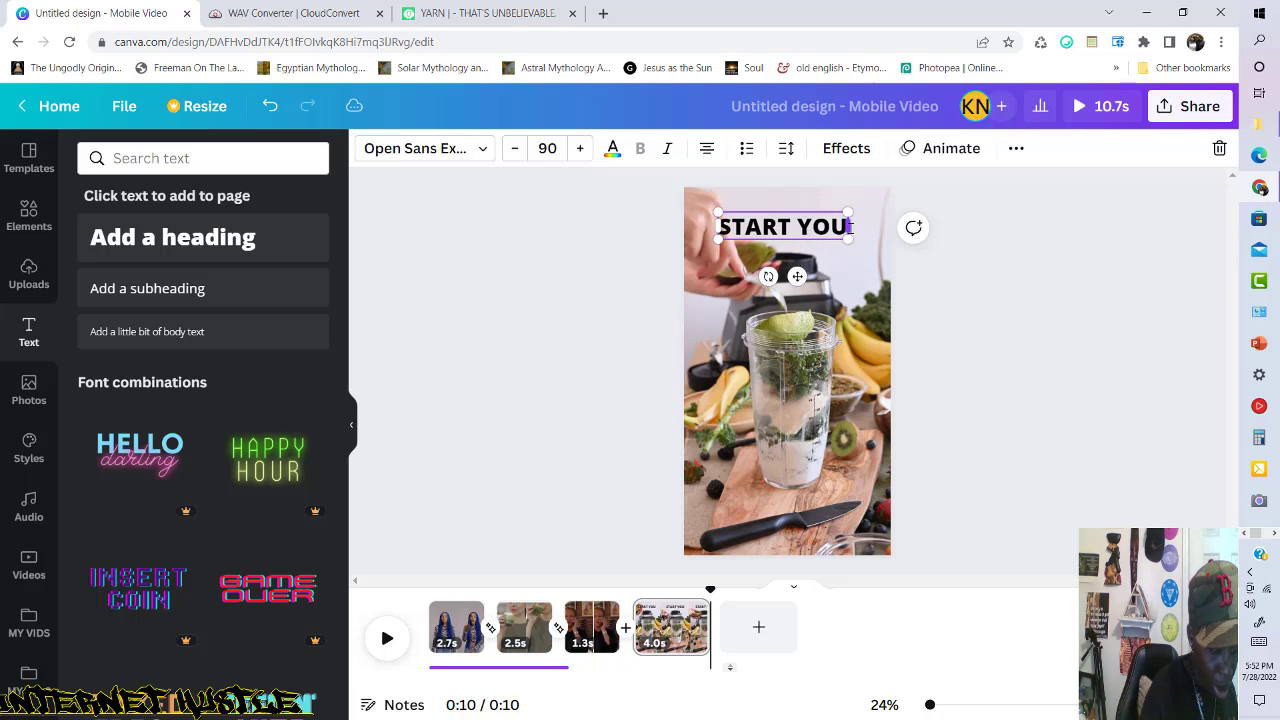
{"action": "type", "text": "R DAY"}
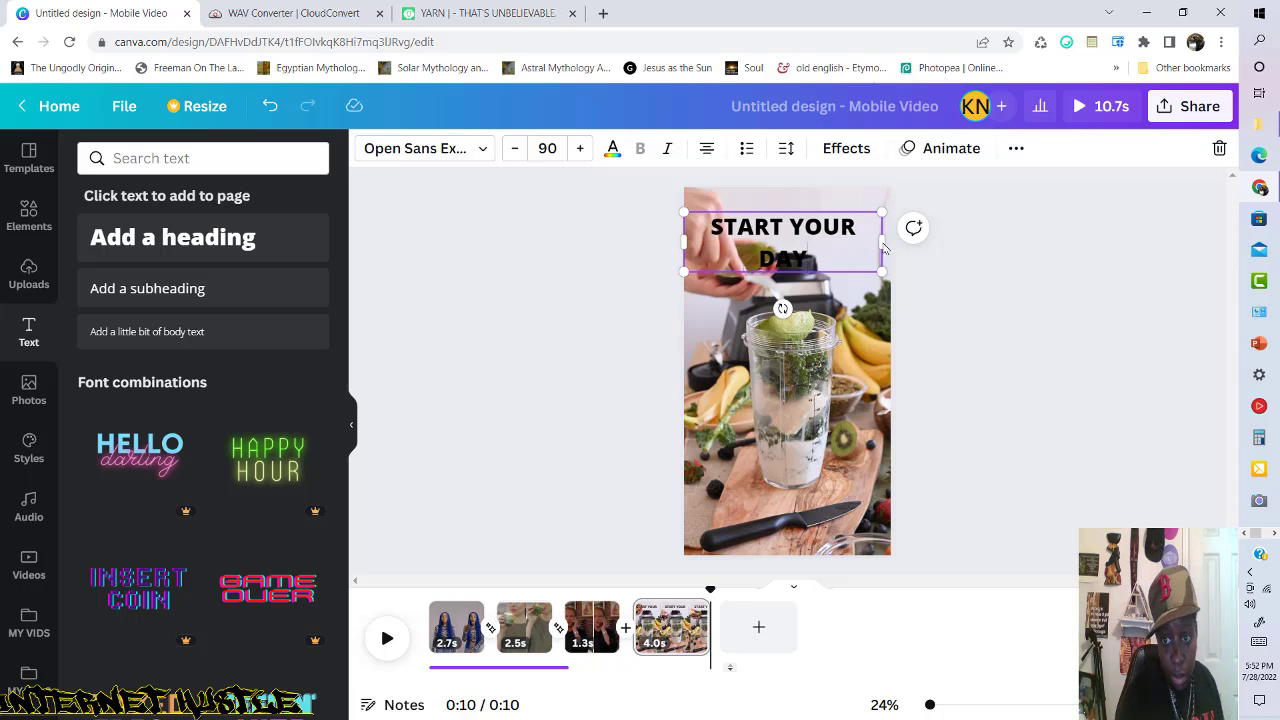
{"action": "mouse_move", "coordinate": [883, 247]}
{"action": "left_mouse_down"}
{"action": "mouse_move", "coordinate": [914, 240]}
{"action": "mouse_move", "coordinate": [880, 245]}
{"action": "mouse_move", "coordinate": [888, 237]}
{"action": "left_mouse_up"}
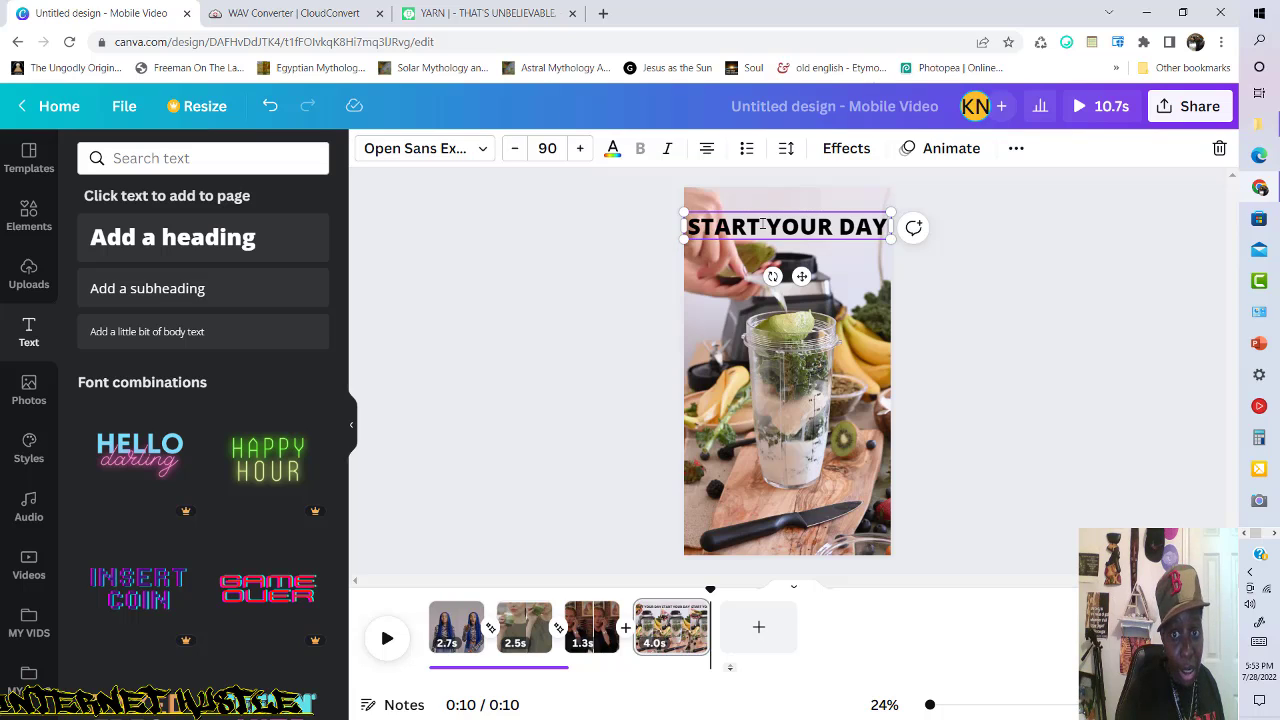
Recolour the START YOUR DAY heading to the bright green default colour.
{"action": "left_click", "coordinate": [614, 150]}
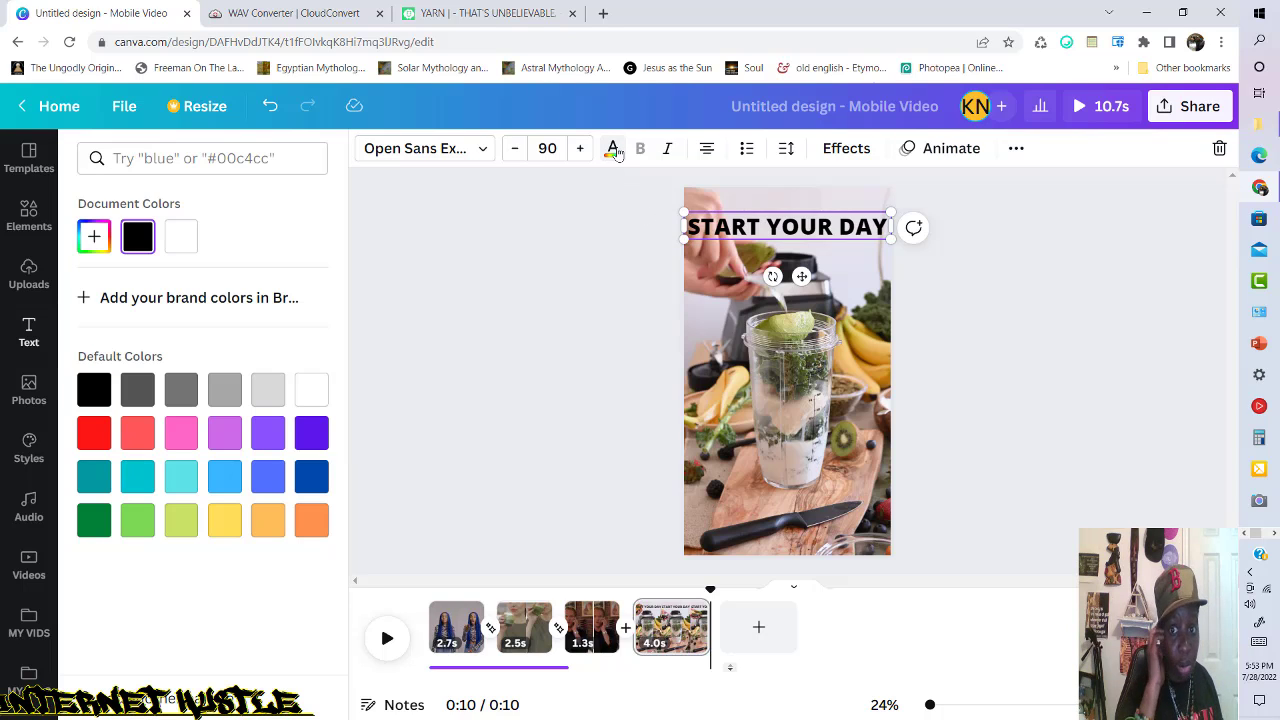
{"action": "left_click", "coordinate": [181, 520]}
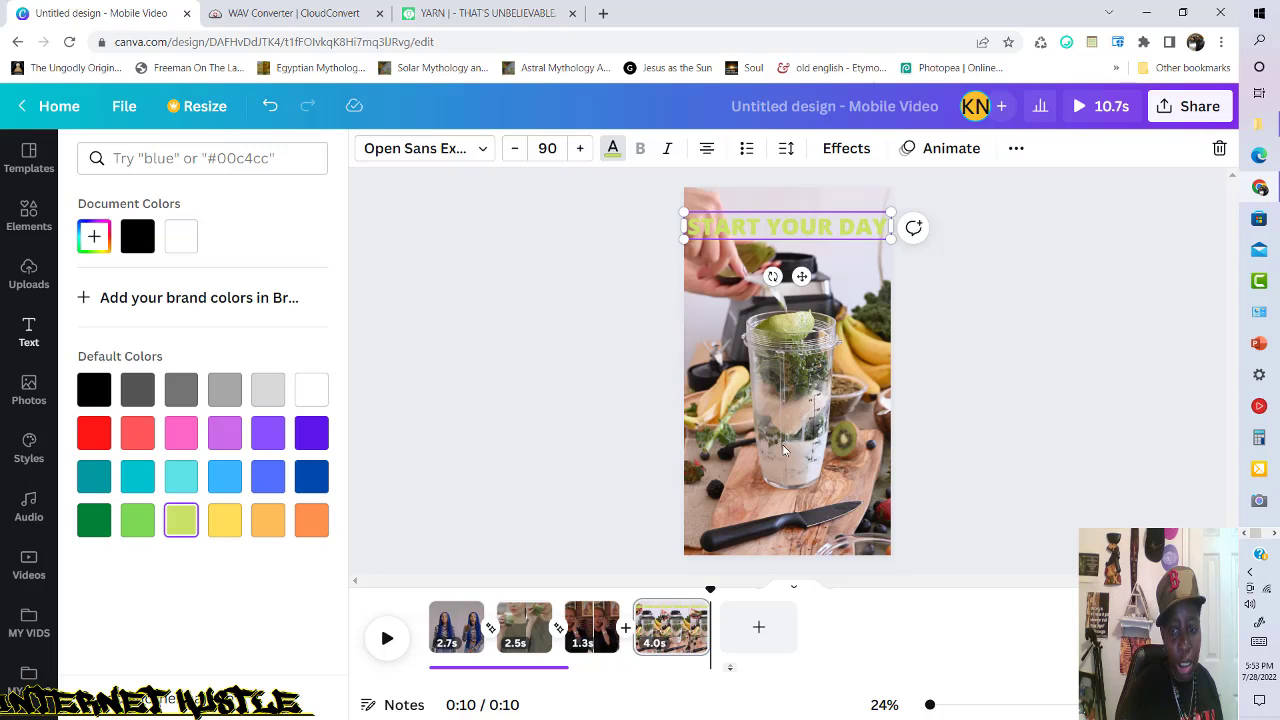
{"action": "left_click", "coordinate": [136, 524]}
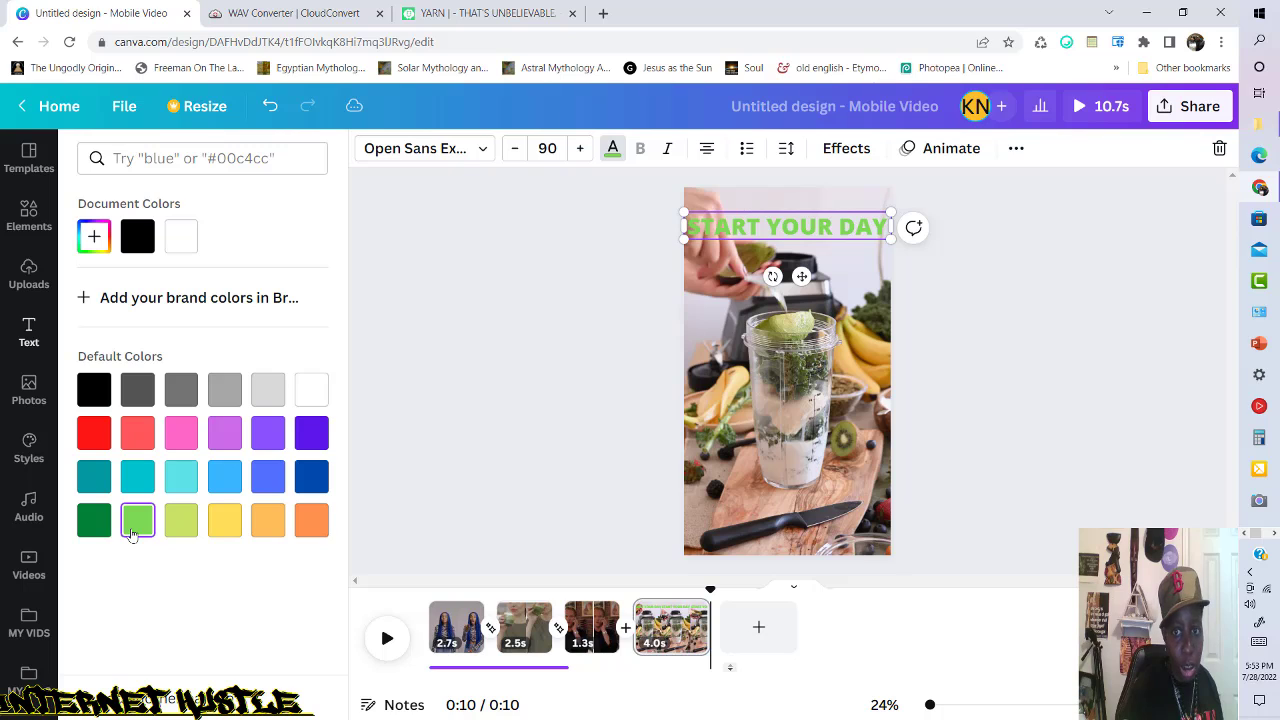
Apply a Glitch effect to the START YOUR DAY heading with offset 88, direction 122 and the cyan-and-red colour pair.
{"action": "left_click", "coordinate": [852, 152]}
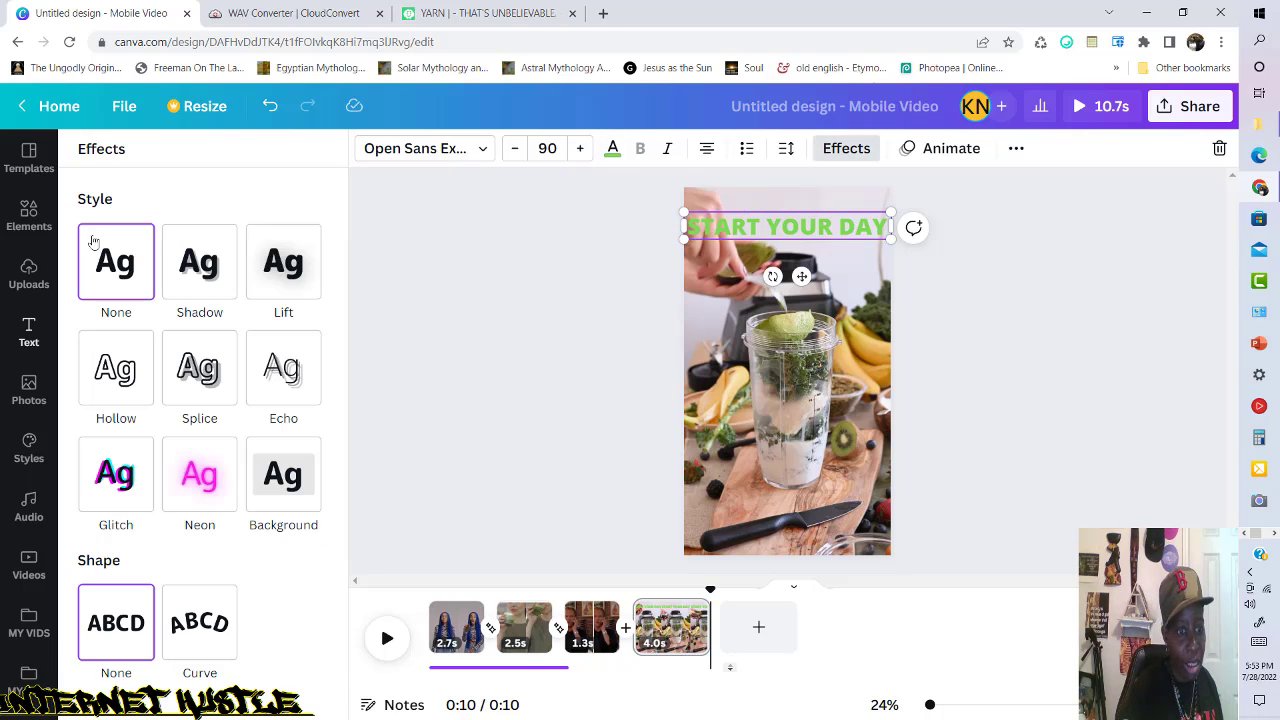
{"action": "left_click", "coordinate": [128, 492]}
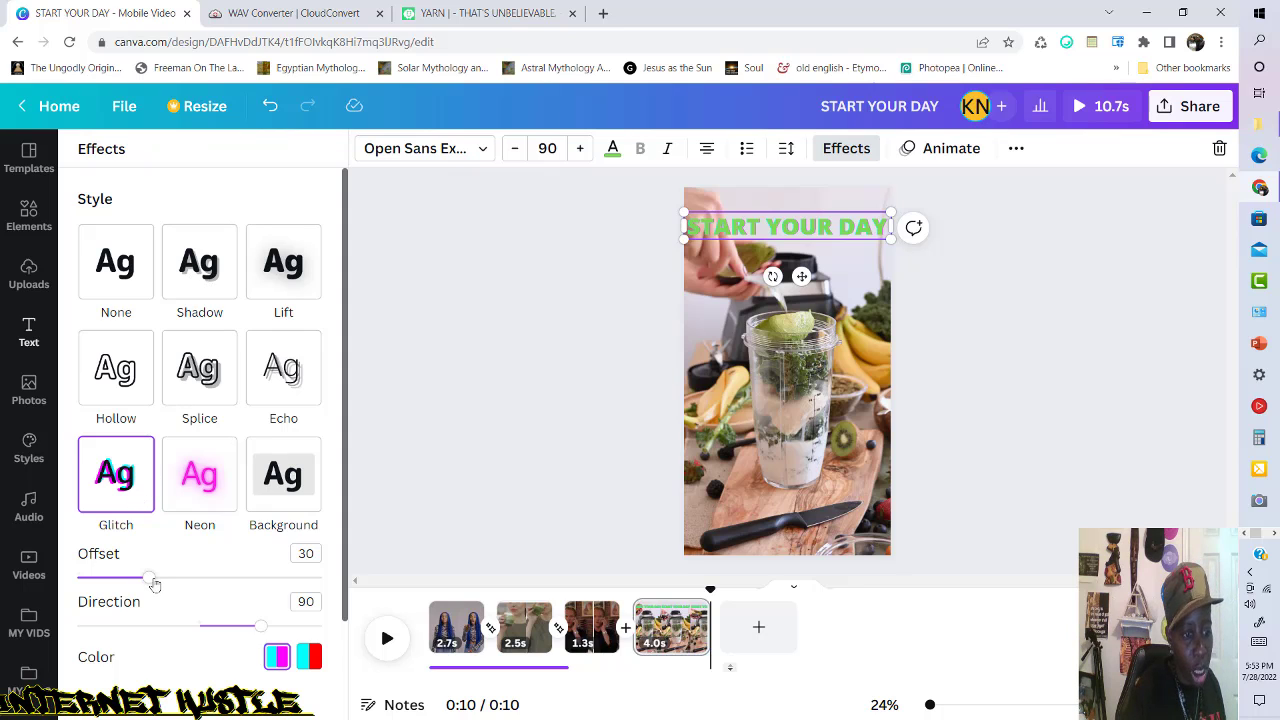
{"action": "left_click_drag", "start_coordinate": [155, 583], "coordinate": [265, 578]}
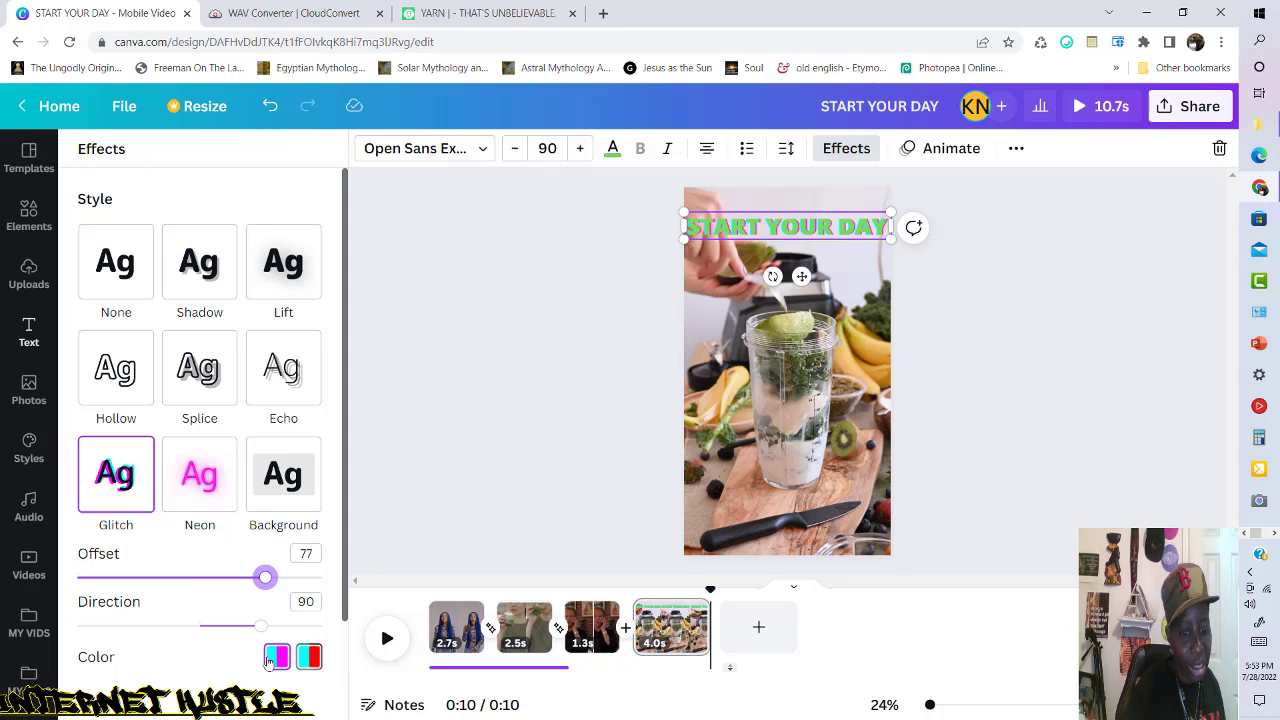
{"action": "left_click", "coordinate": [309, 663]}
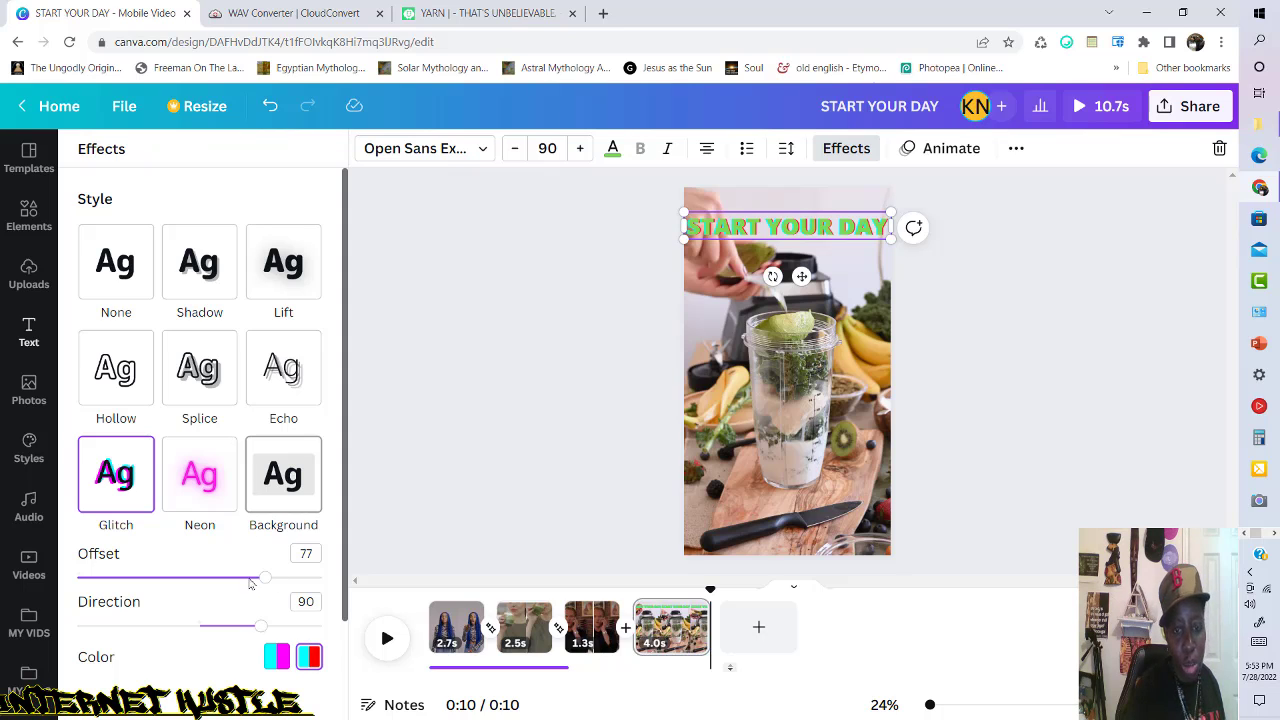
{"action": "left_click_drag", "start_coordinate": [264, 582], "coordinate": [293, 583]}
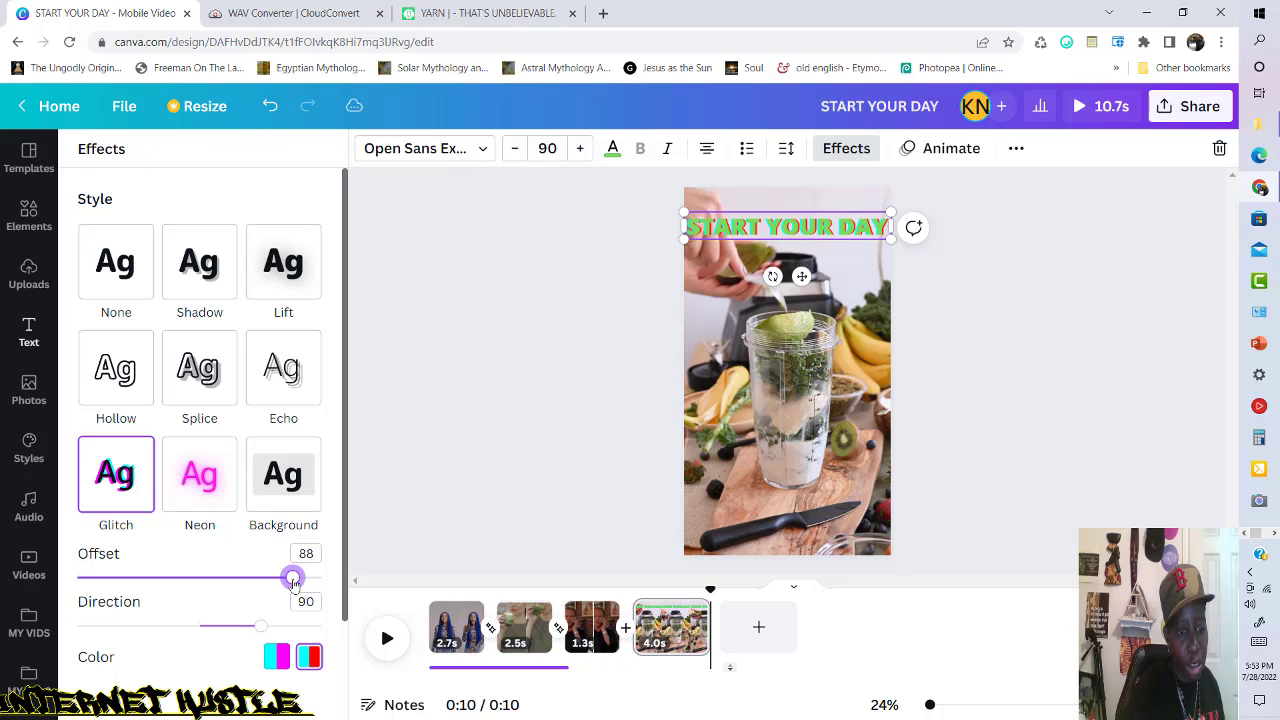
{"action": "left_click_drag", "start_coordinate": [261, 631], "coordinate": [284, 627]}
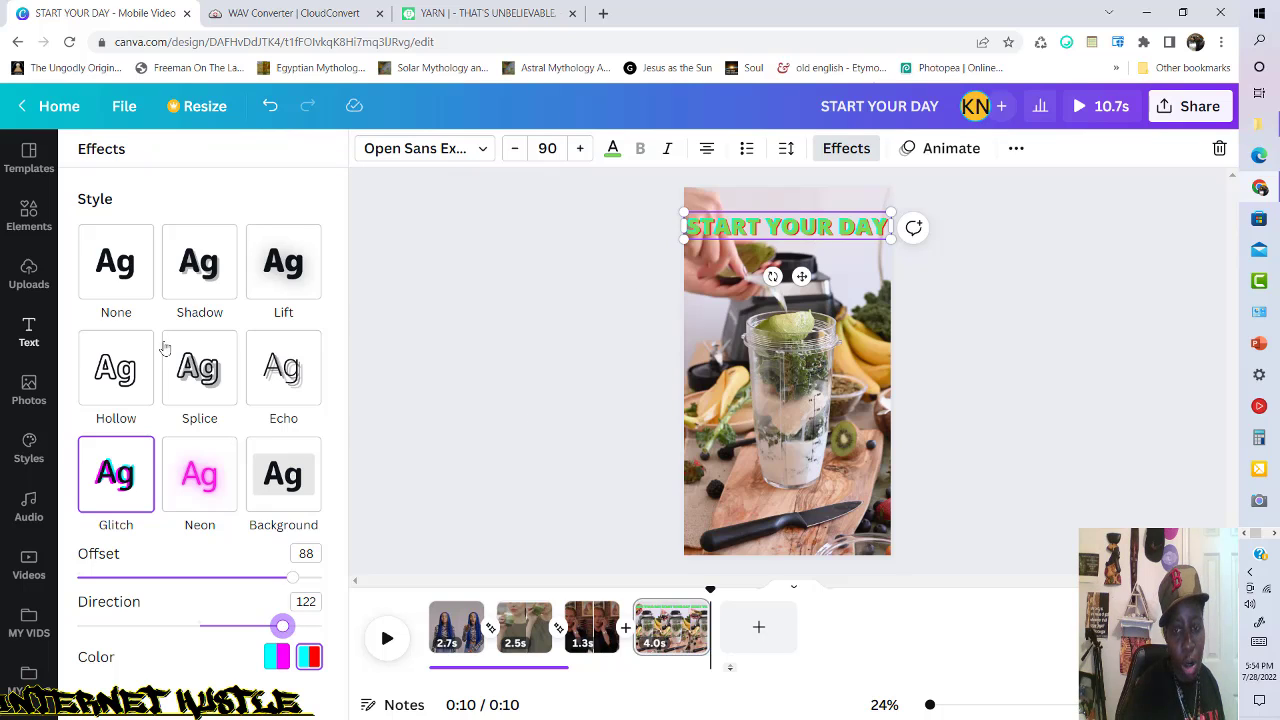
Add a green WITH A DELICIOUS SMOOTHIE heading below the first, with a cyan-and-red Glitch effect, offset 89 and direction 136.
{"action": "left_click", "coordinate": [27, 340]}
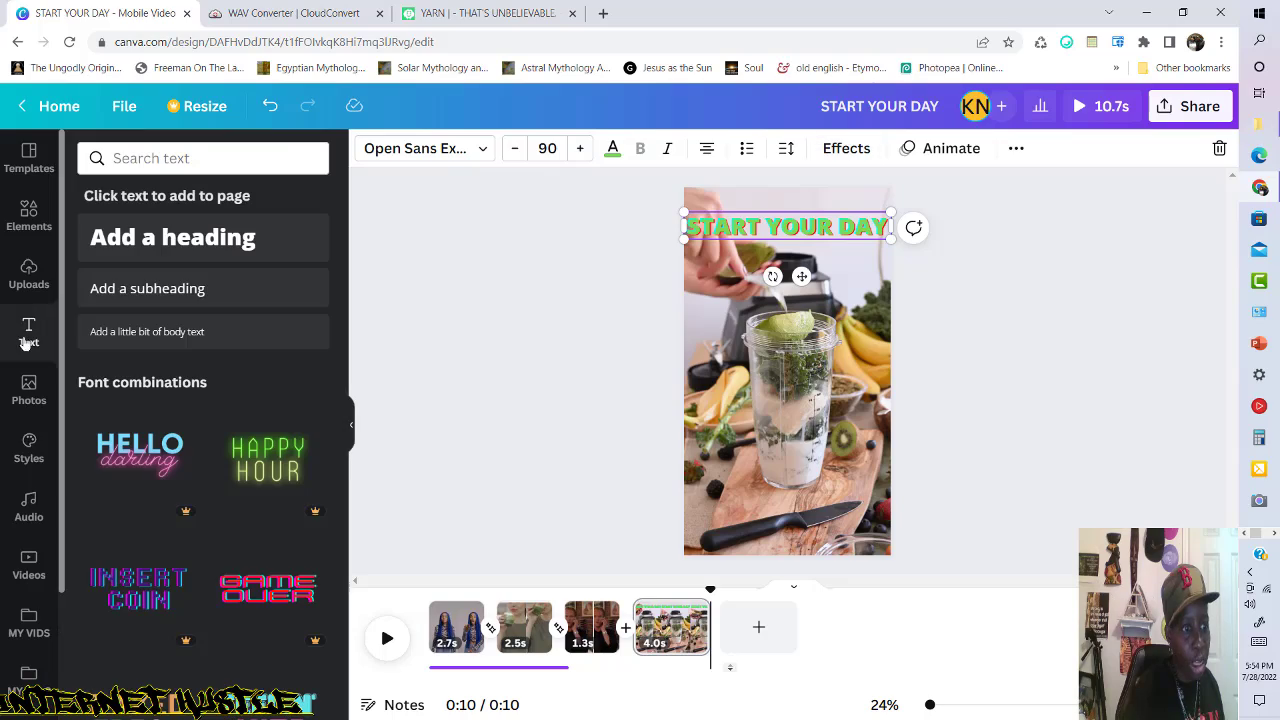
{"action": "left_click_drag", "start_coordinate": [238, 258], "coordinate": [790, 346]}
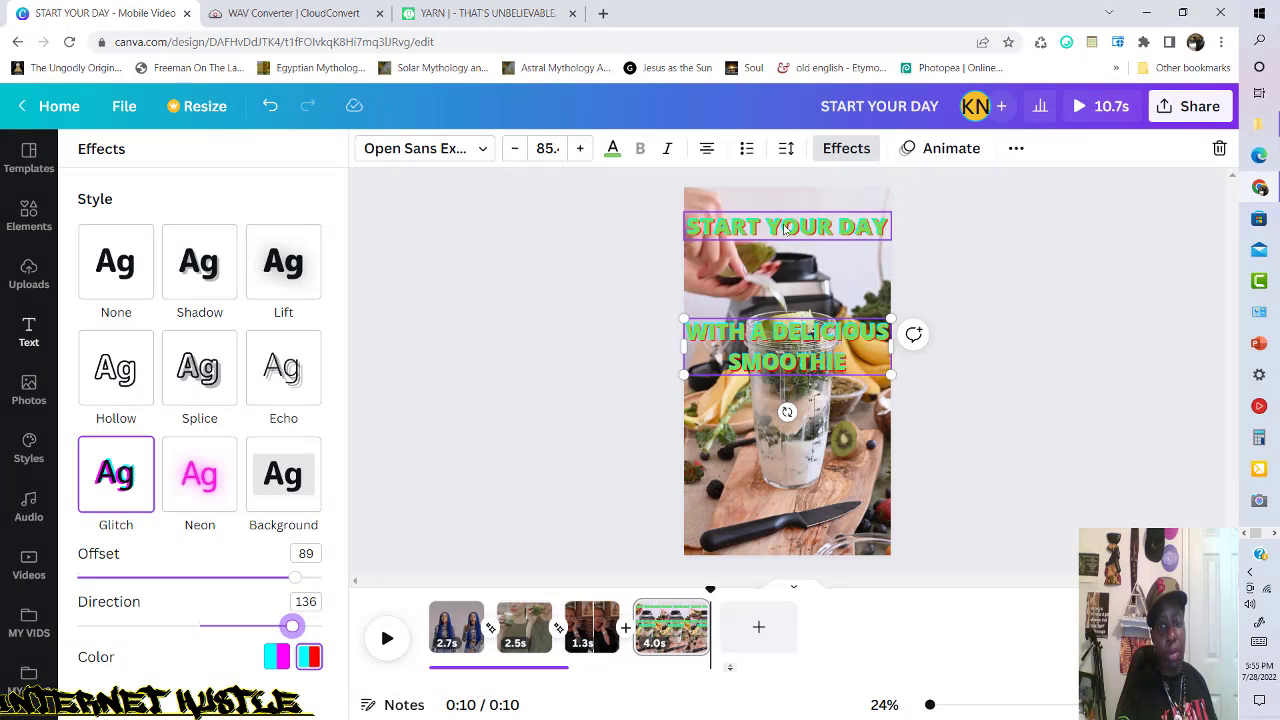
Apply the Typewriter text animation to the START YOUR DAY heading.
{"action": "left_click", "coordinate": [786, 229]}
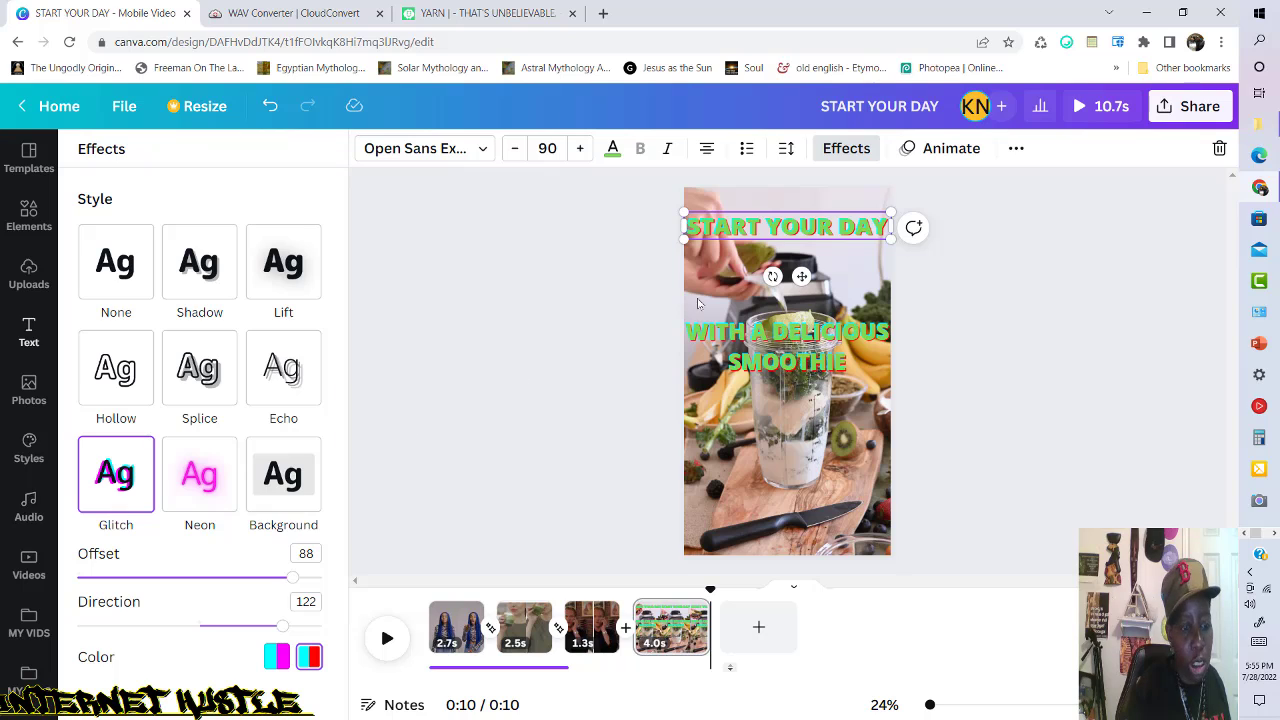
{"action": "left_click", "coordinate": [968, 149]}
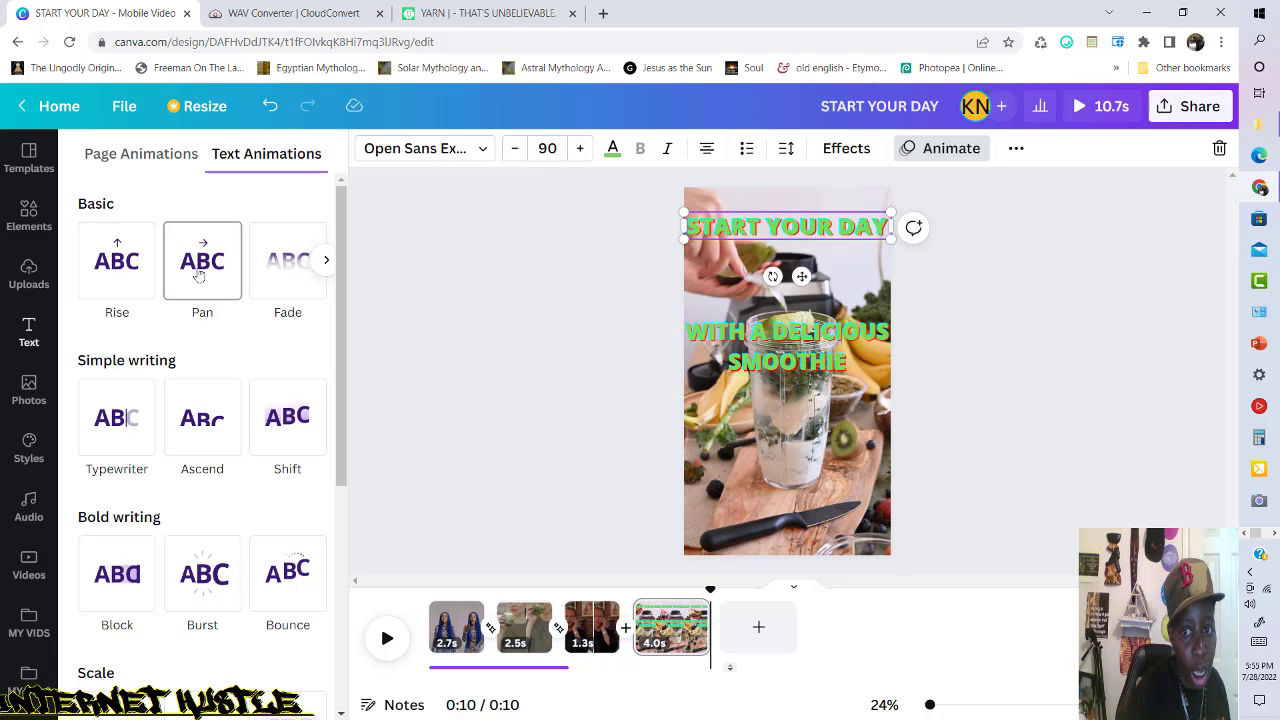
{"action": "left_click", "coordinate": [110, 436]}
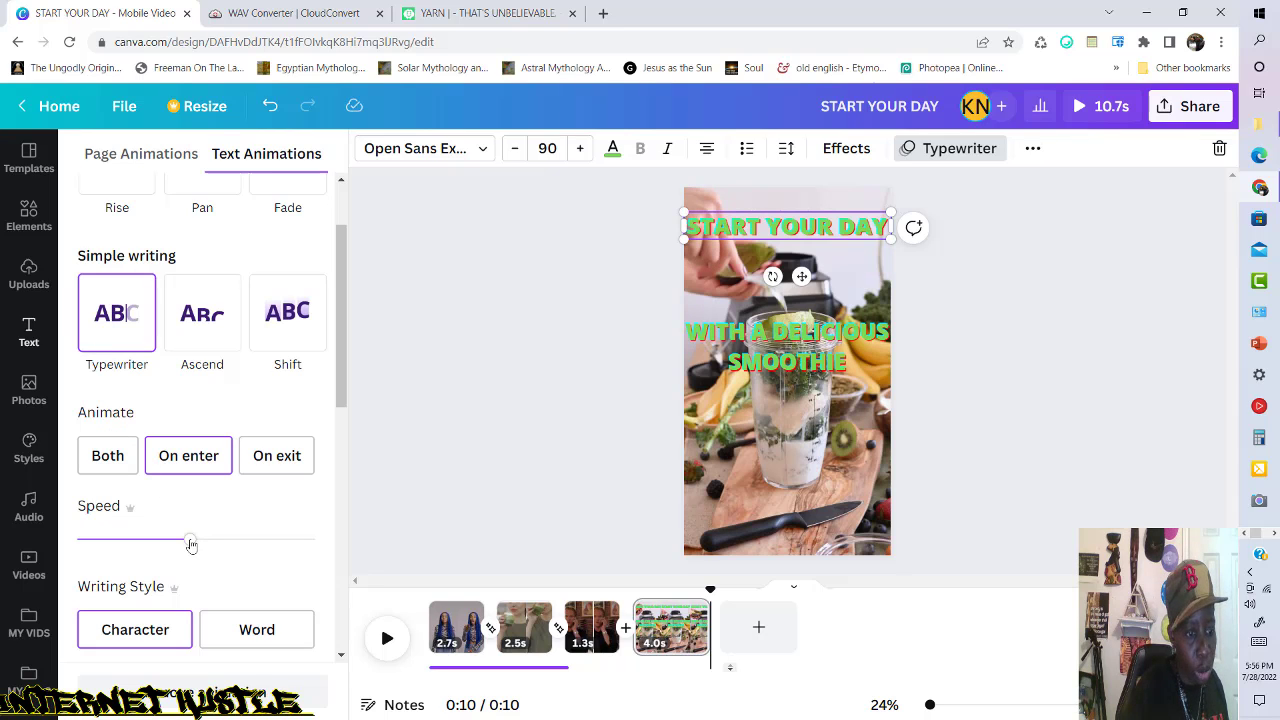
Slow down the Typewriter animation on the START YOUR DAY heading.
{"action": "left_click_drag", "start_coordinate": [191, 543], "coordinate": [124, 556]}
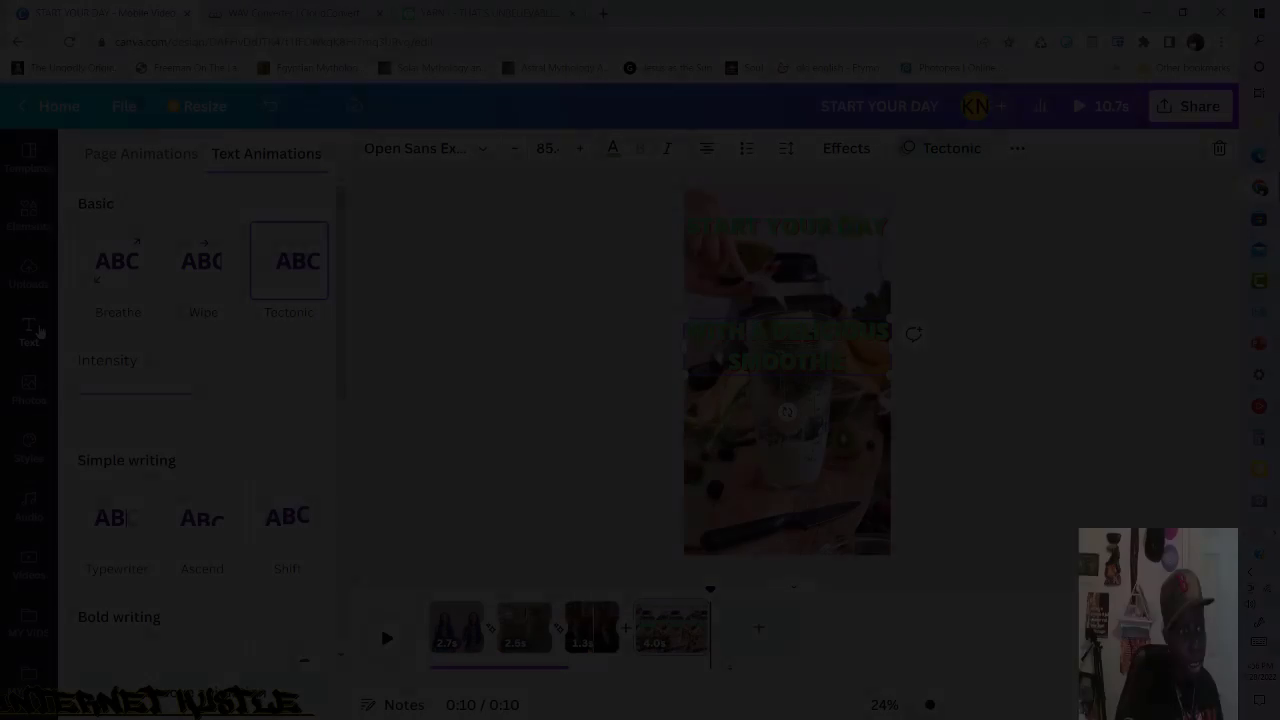
Add a white THESMOOTHIEFLUSH.COM heading in font size 56 near the bottom of the smoothie page.
{"action": "left_click", "coordinate": [33, 332]}
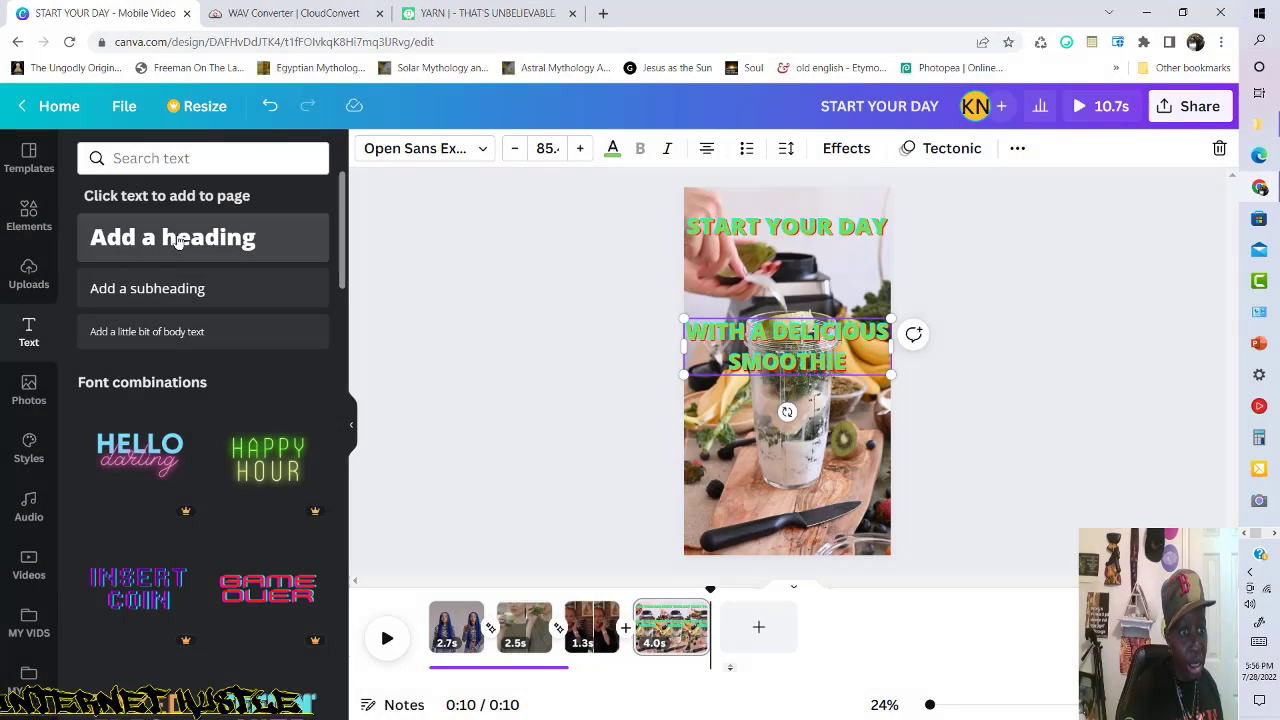
{"action": "left_click_drag", "start_coordinate": [177, 241], "coordinate": [784, 463]}
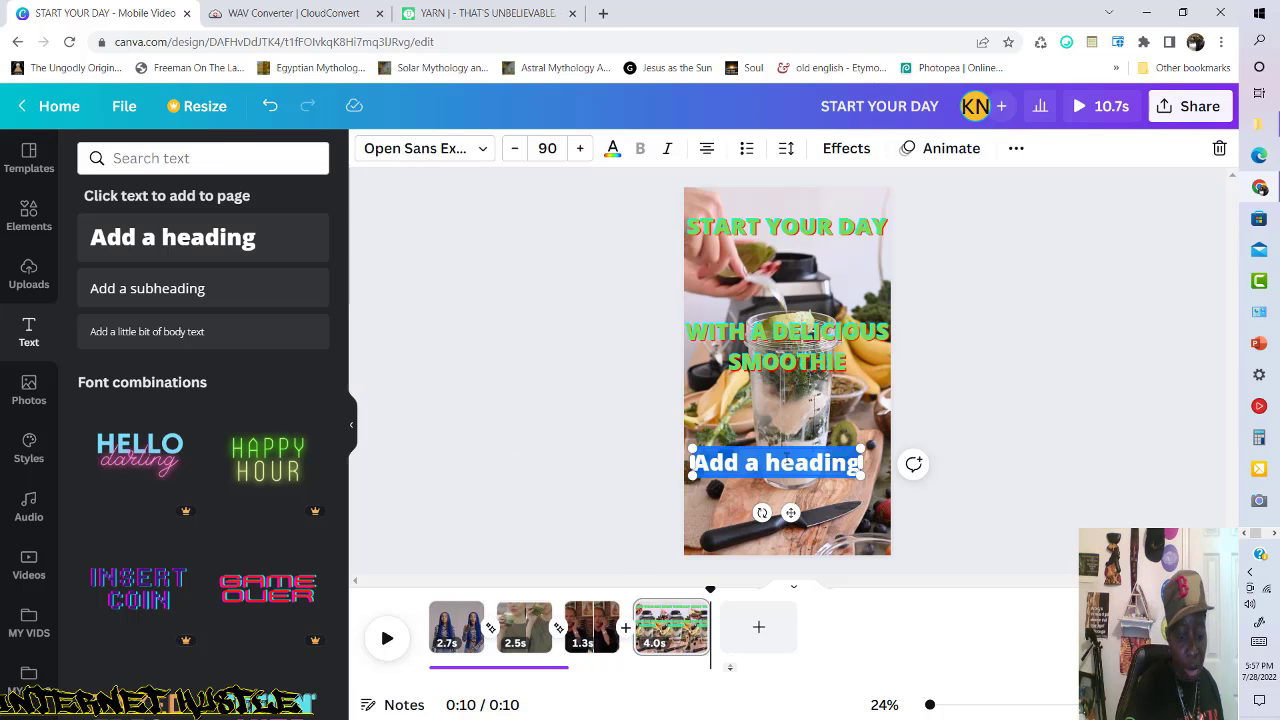
{"action": "key", "text": "BackSpace"}
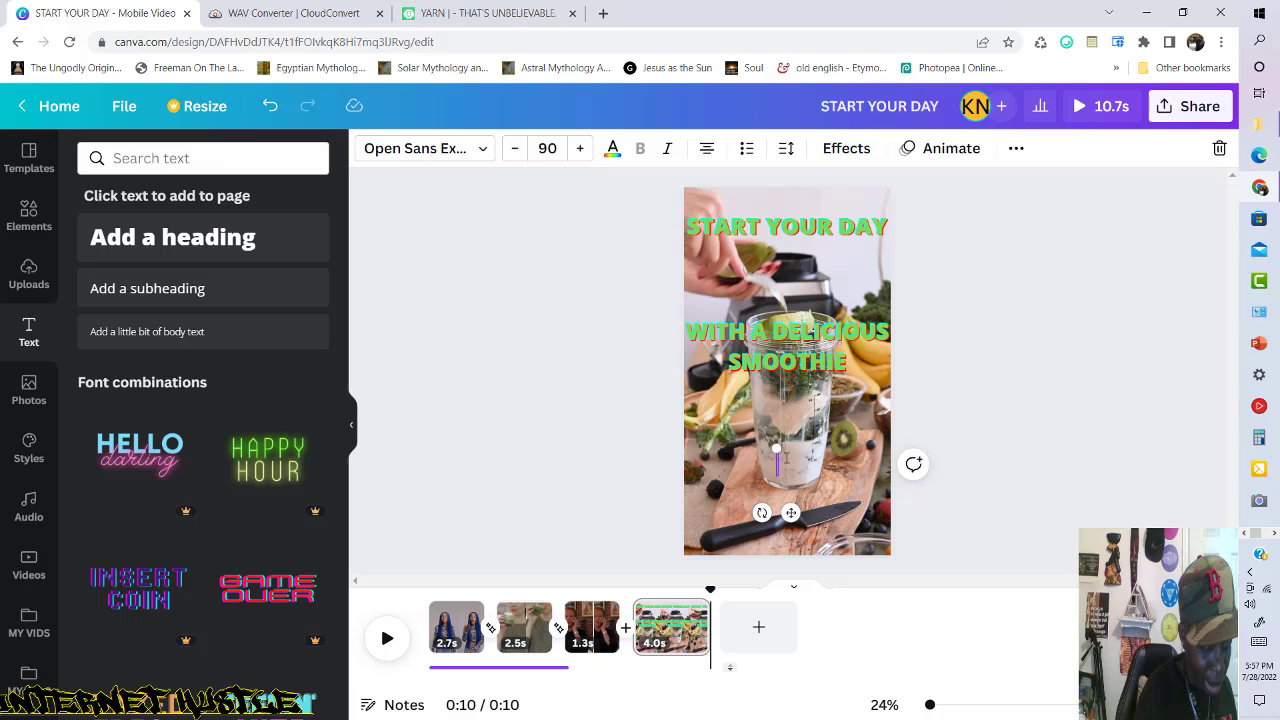
{"action": "type", "text": "THE"}
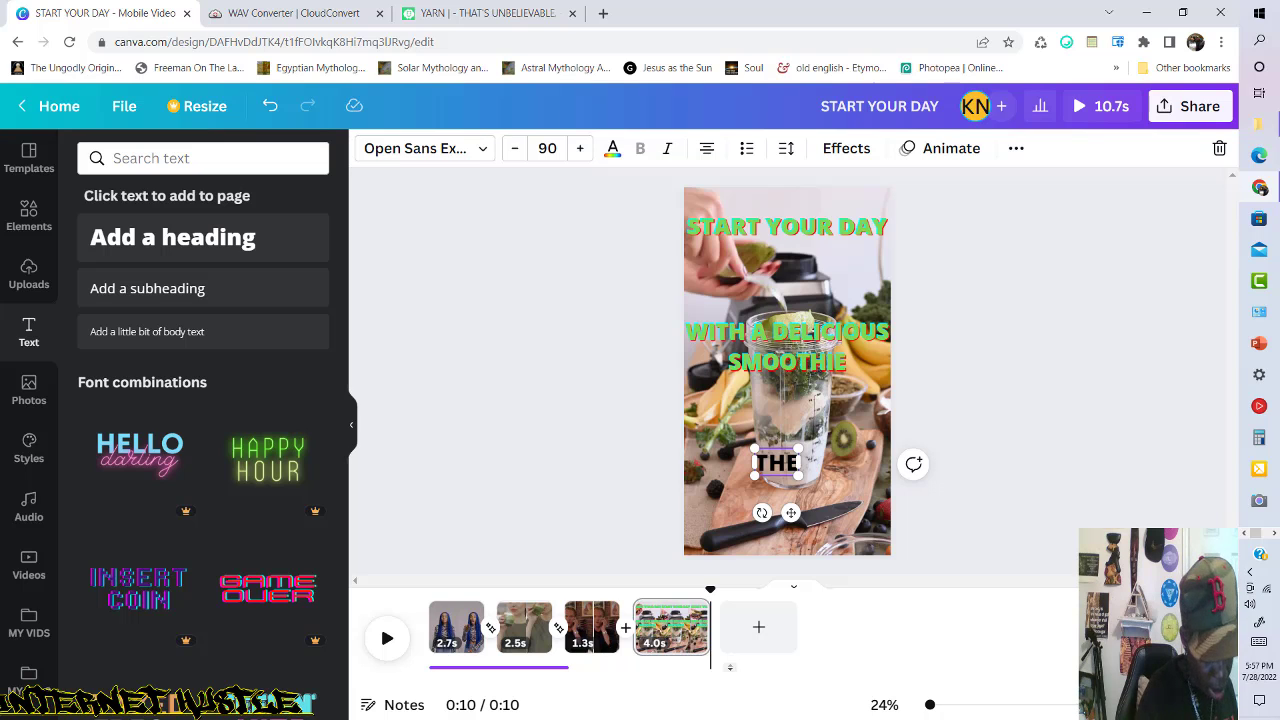
{"action": "type", "text": "SMOO"}
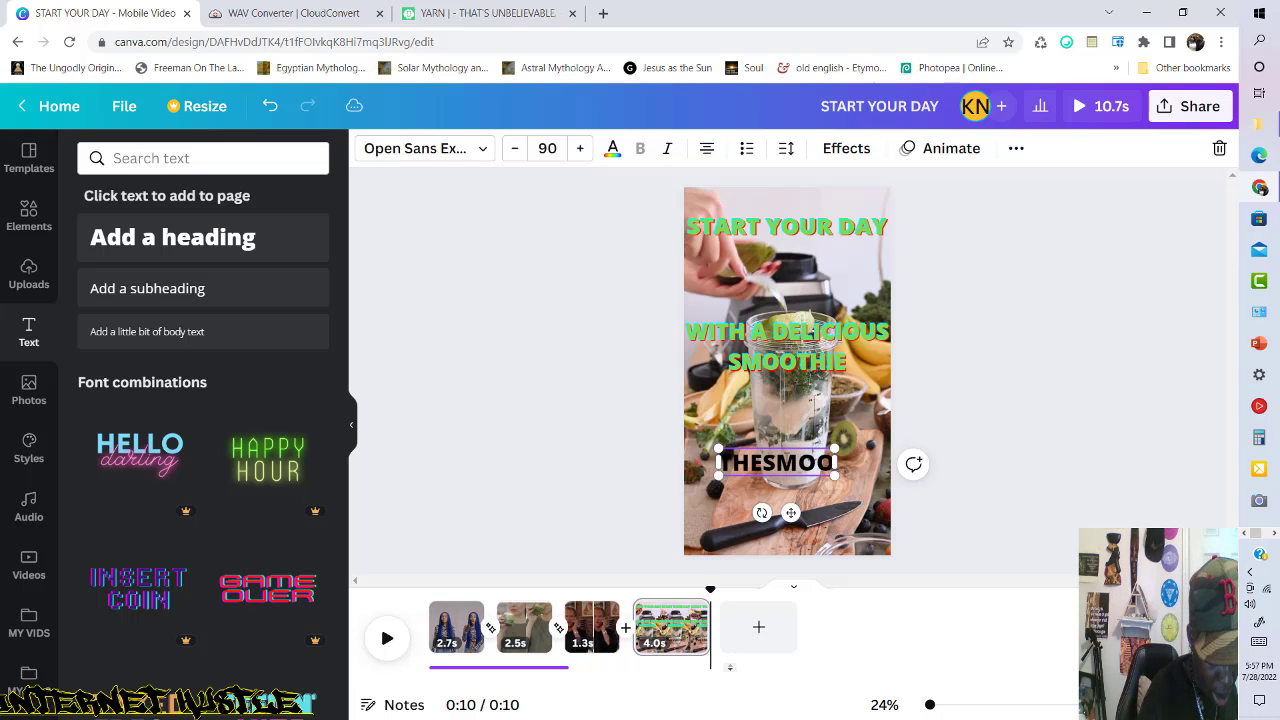
{"action": "type", "text": "THIEFLUSH"}
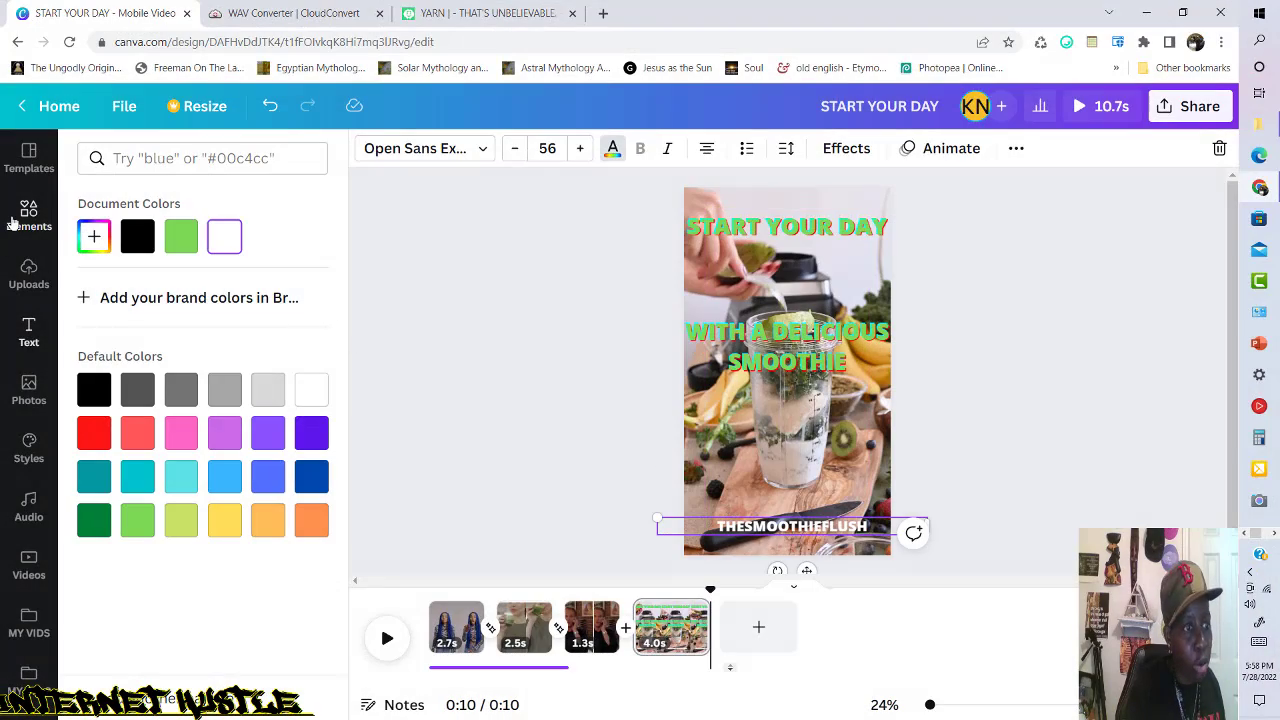
{"action": "left_click", "coordinate": [12, 222]}
{"action": "left_click", "coordinate": [12, 222]}
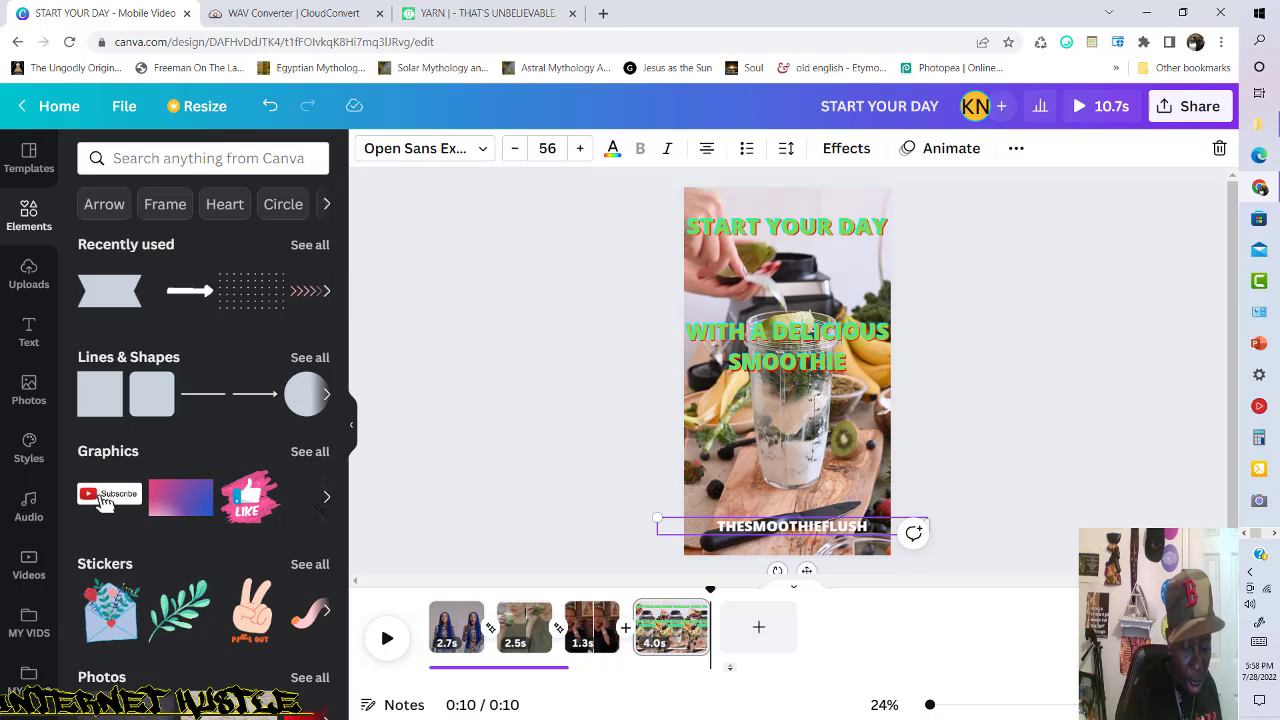
{"action": "type", "text": ".COM"}
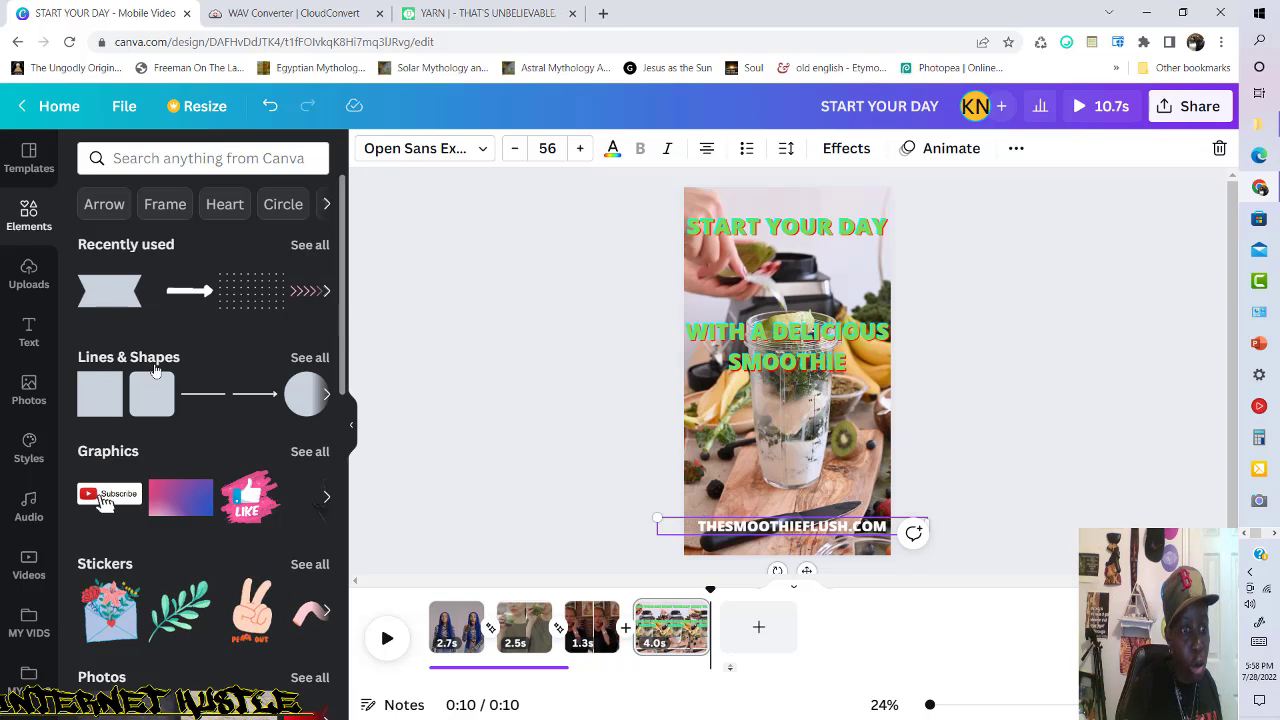
Add a ribbon banner shape below the smoothie heading, stretch it to the full page width and colour it red.
{"action": "left_click", "coordinate": [312, 358]}
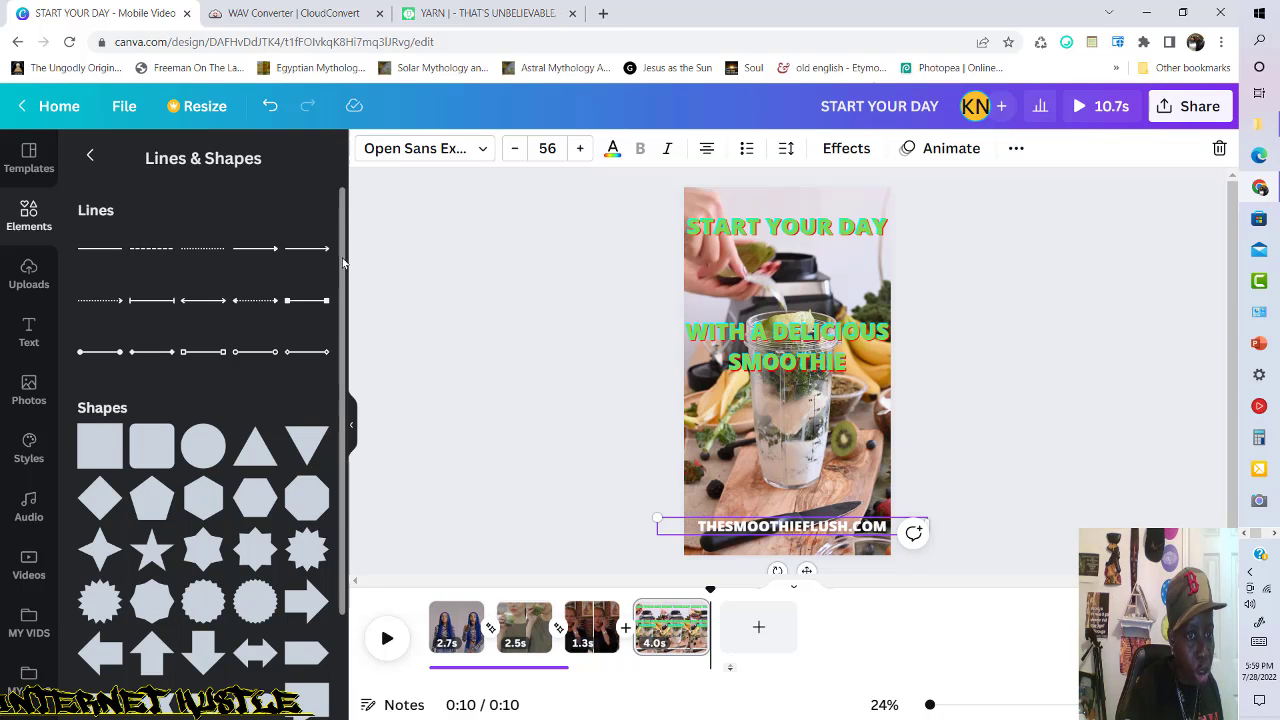
{"action": "left_click_drag", "start_coordinate": [343, 262], "coordinate": [341, 428]}
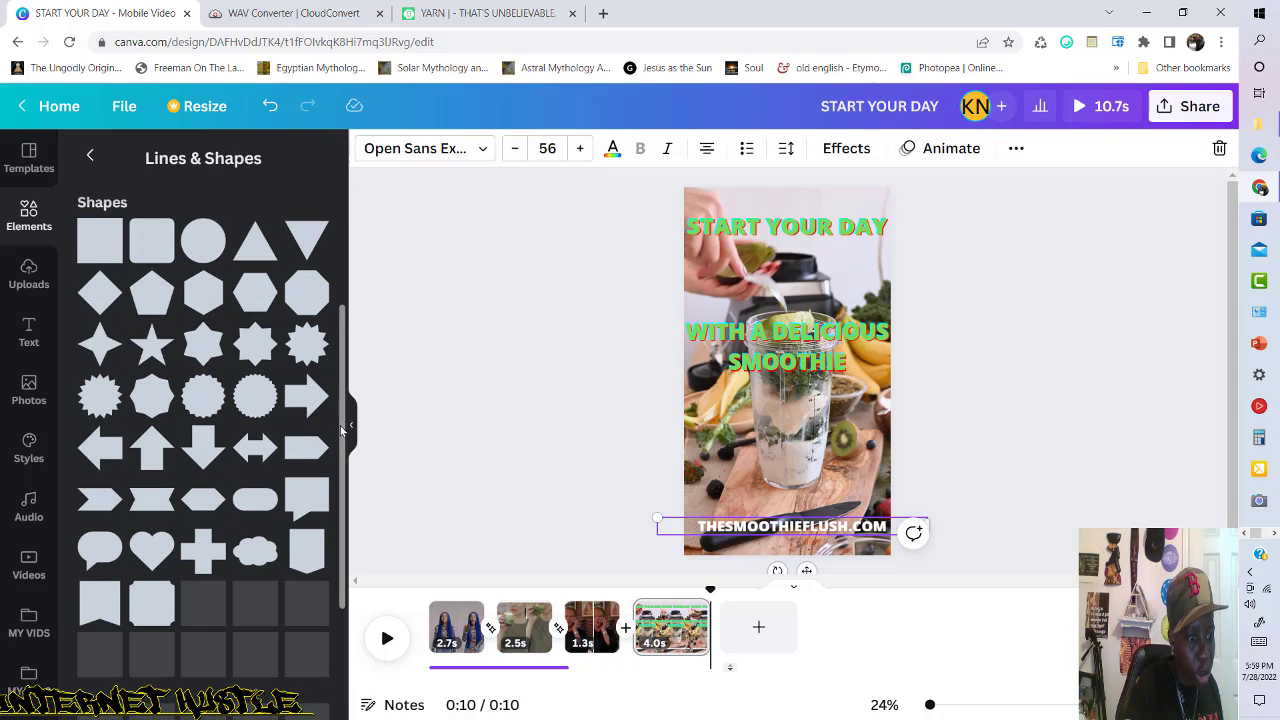
{"action": "scroll", "coordinate": [338, 422], "scroll_direction": "down", "scroll_amount": 2}
{"action": "scroll", "coordinate": [334, 413], "scroll_direction": "up", "scroll_amount": 1}
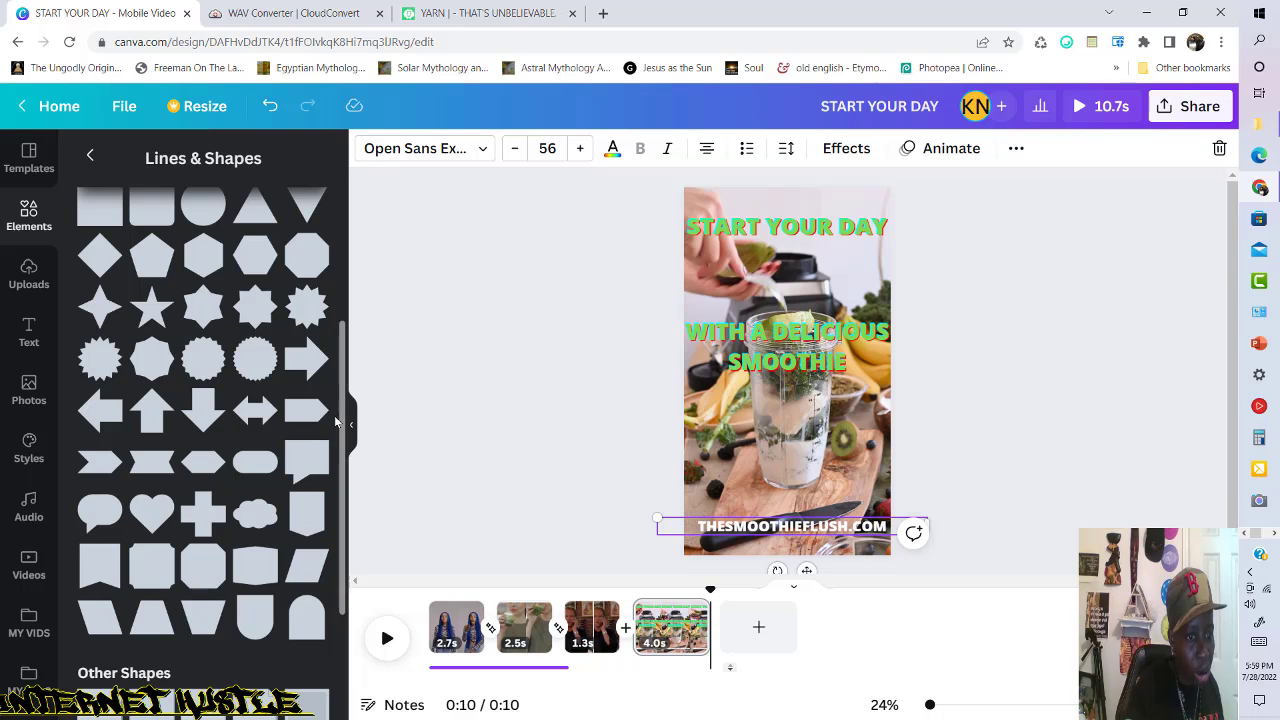
{"action": "left_click_drag", "start_coordinate": [179, 471], "coordinate": [685, 425]}
{"action": "left_click_drag", "start_coordinate": [820, 425], "coordinate": [890, 418]}
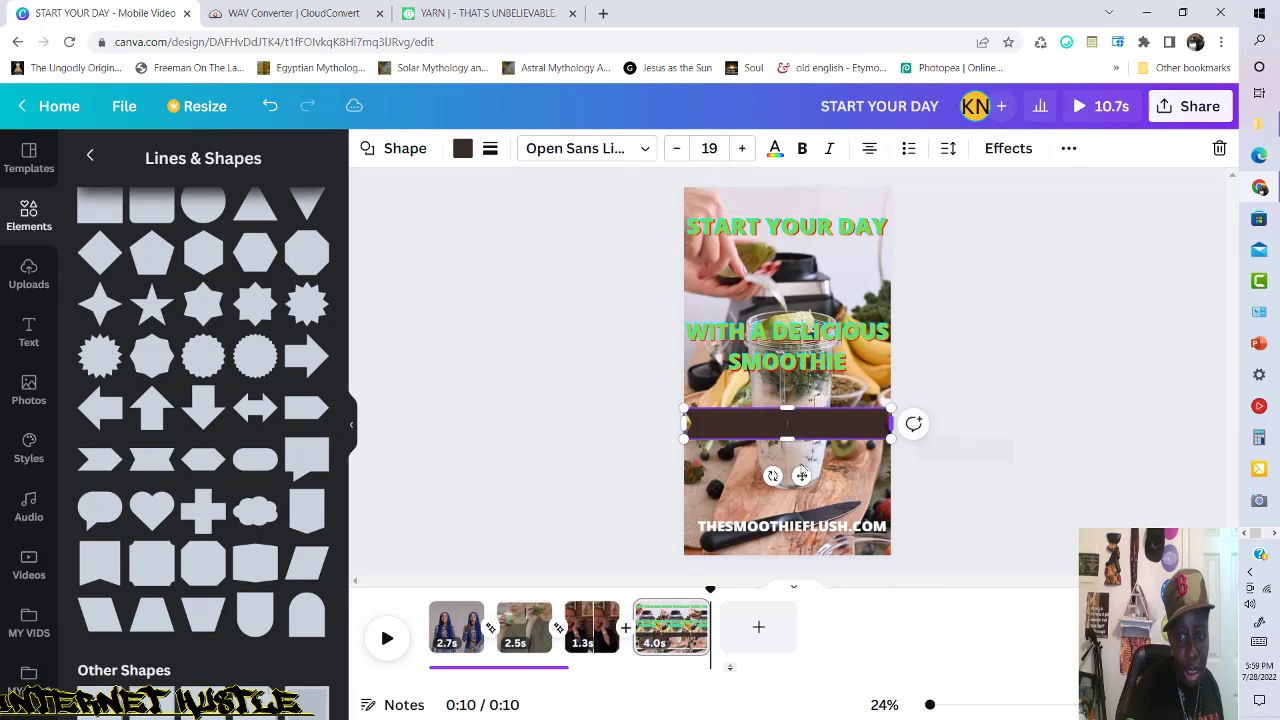
{"action": "left_click", "coordinate": [462, 150]}
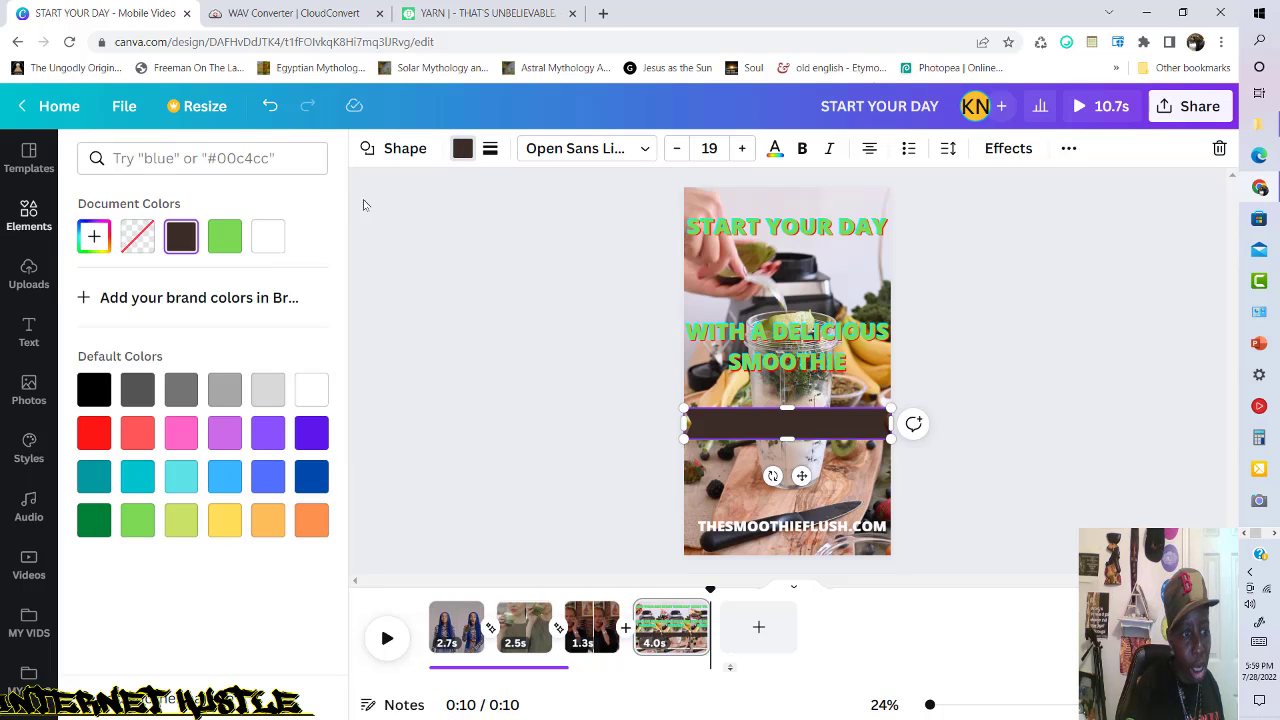
{"action": "left_click", "coordinate": [97, 433]}
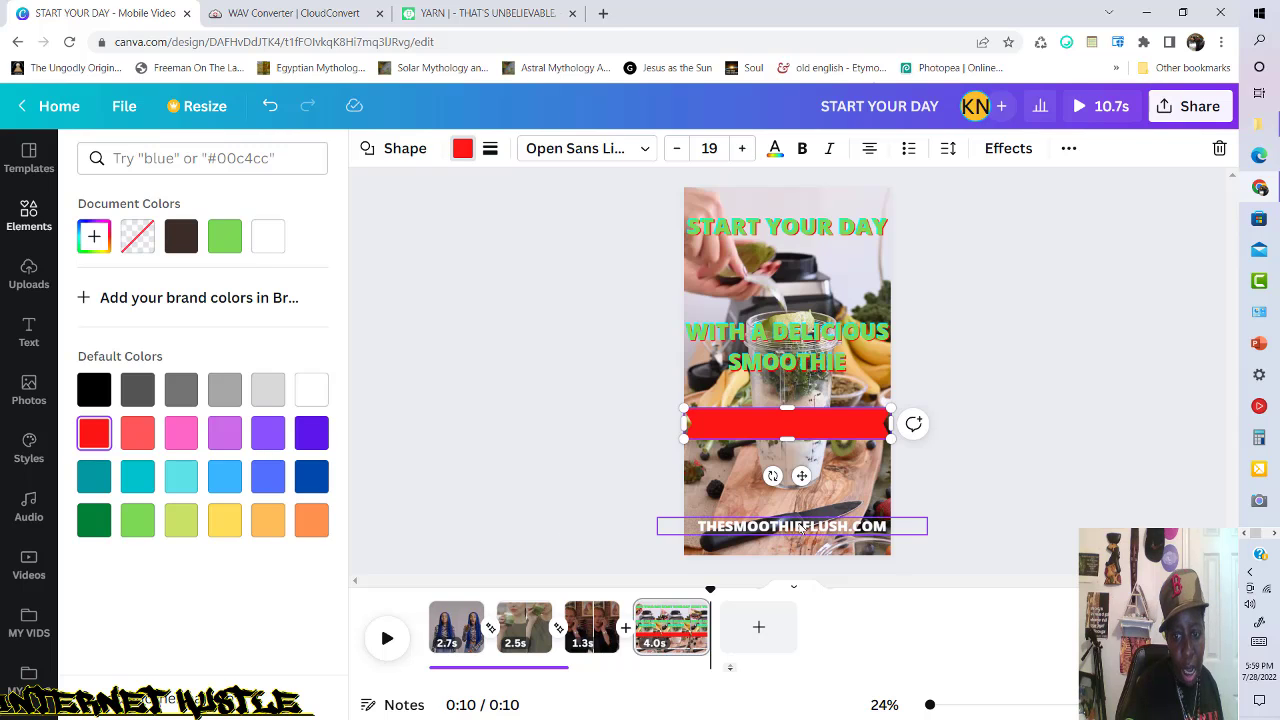
Centre the THESMOOTHIEFLUSH.COM text on the red banner and move both together to the page's bottom edge.
{"action": "left_click_drag", "start_coordinate": [800, 528], "coordinate": [790, 422]}
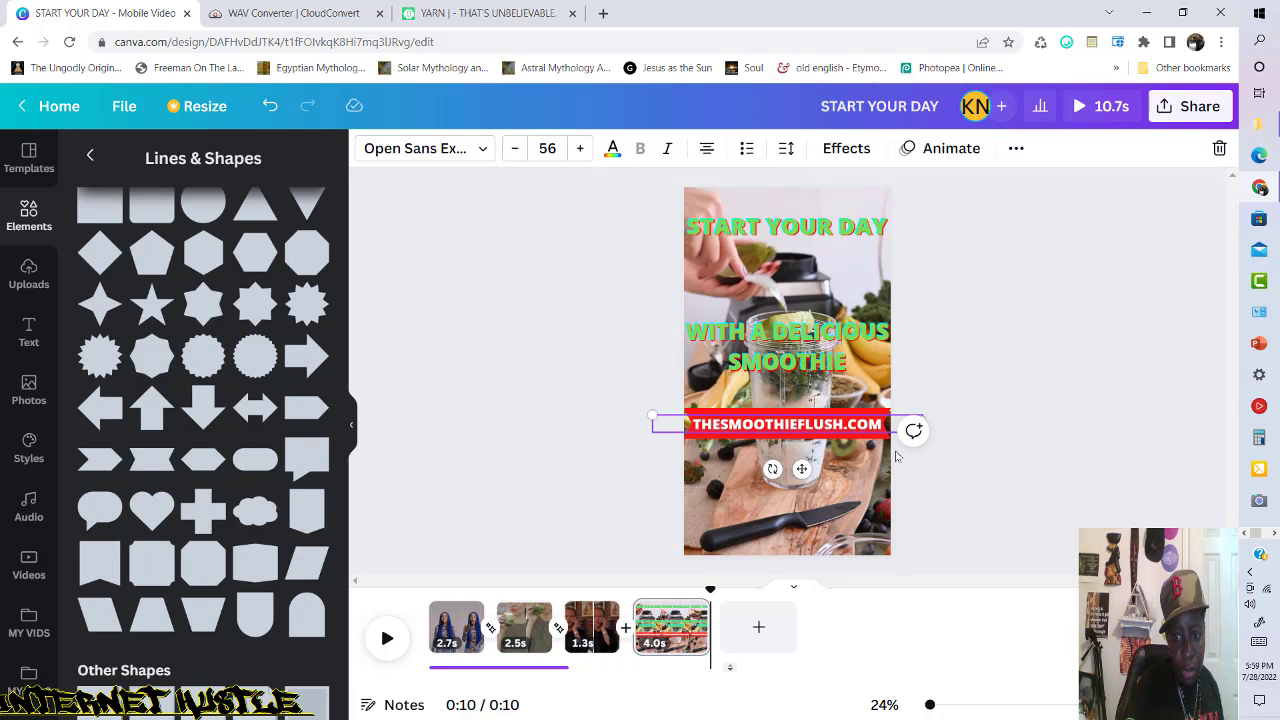
{"action": "left_click_drag", "start_coordinate": [894, 450], "coordinate": [644, 389]}
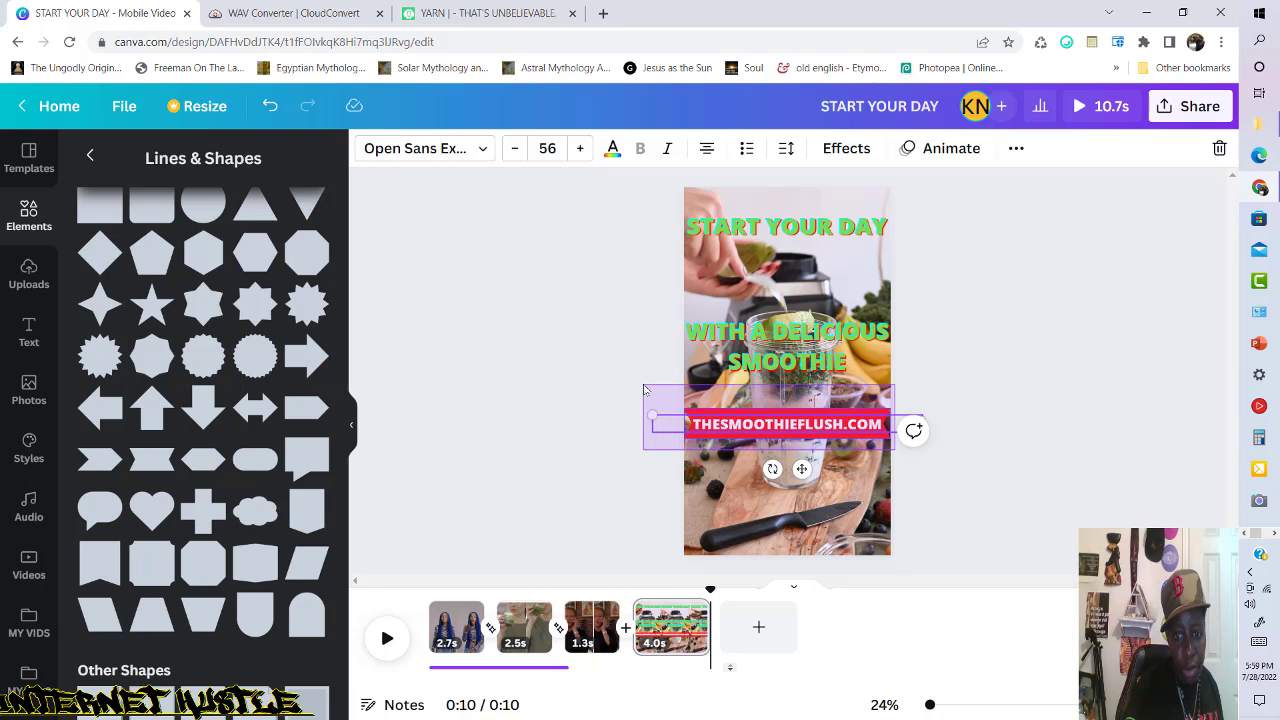
{"action": "left_click_drag", "start_coordinate": [740, 425], "coordinate": [752, 548]}
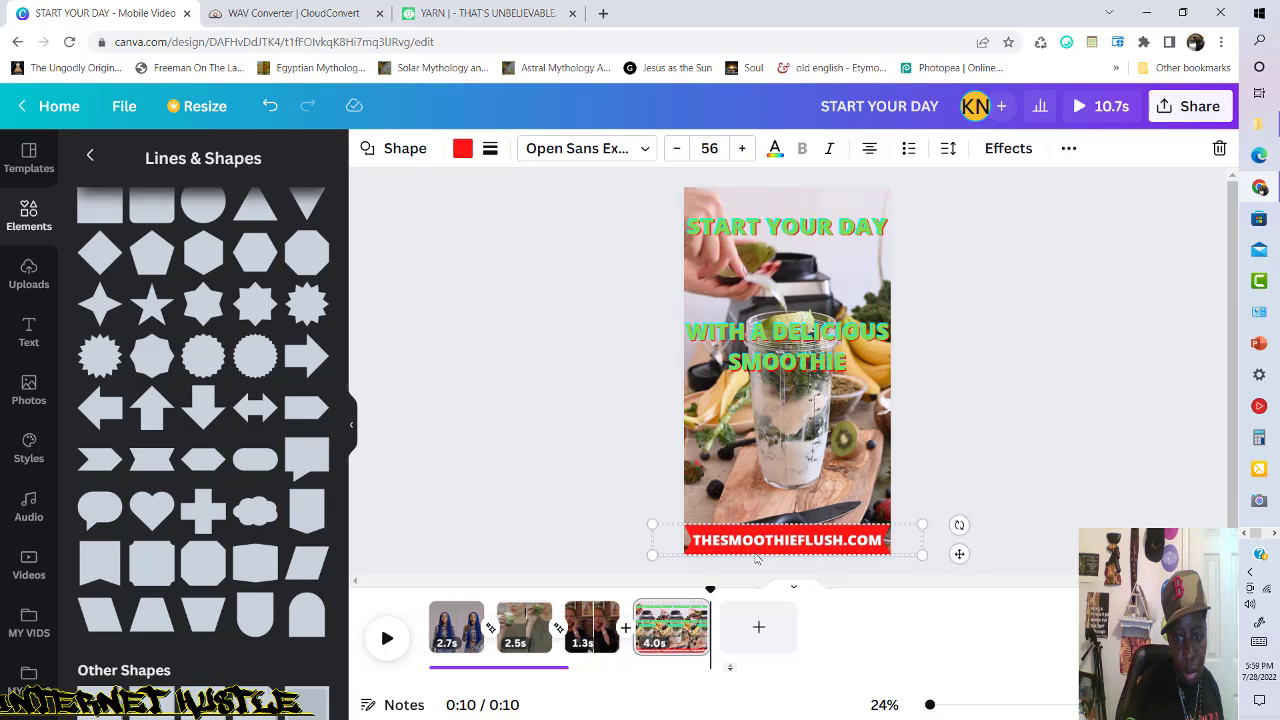
Add a white double down-arrow graphic above the red banner and apply the Neon effect to the THESMOOTHIEFLUSH.COM text.
{"action": "left_click", "coordinate": [29, 213]}
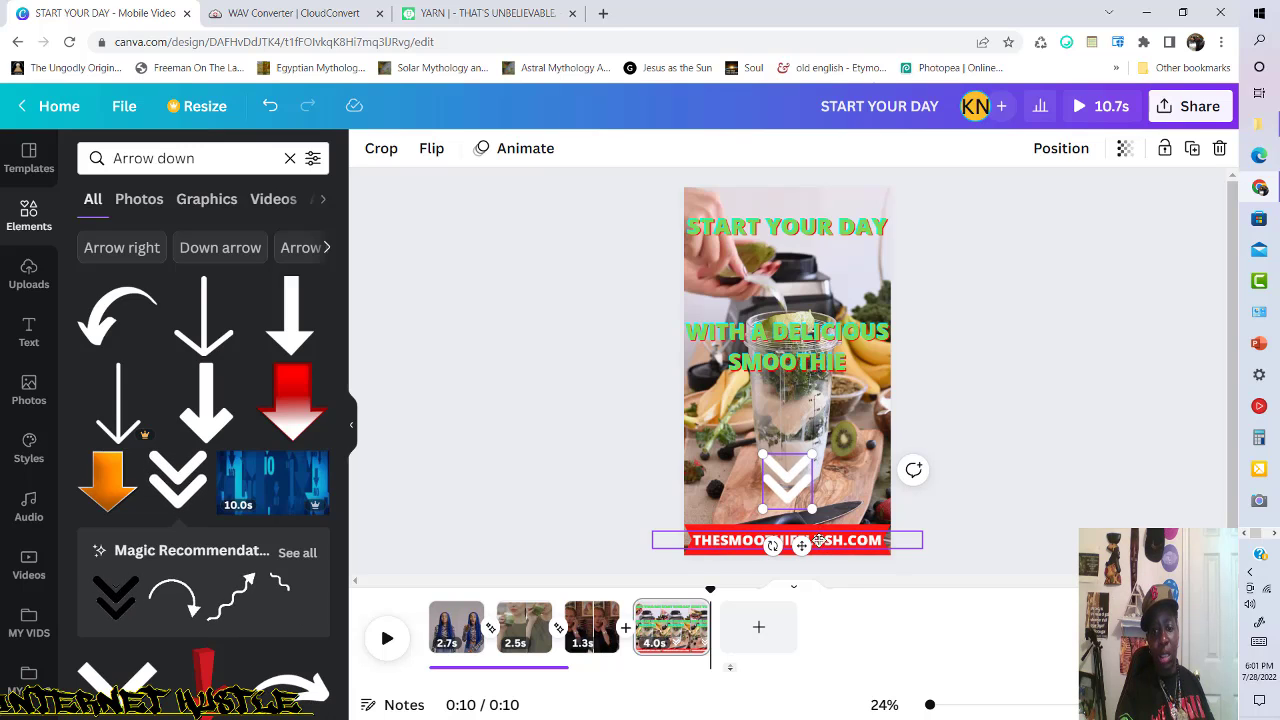
{"action": "left_click", "coordinate": [843, 542]}
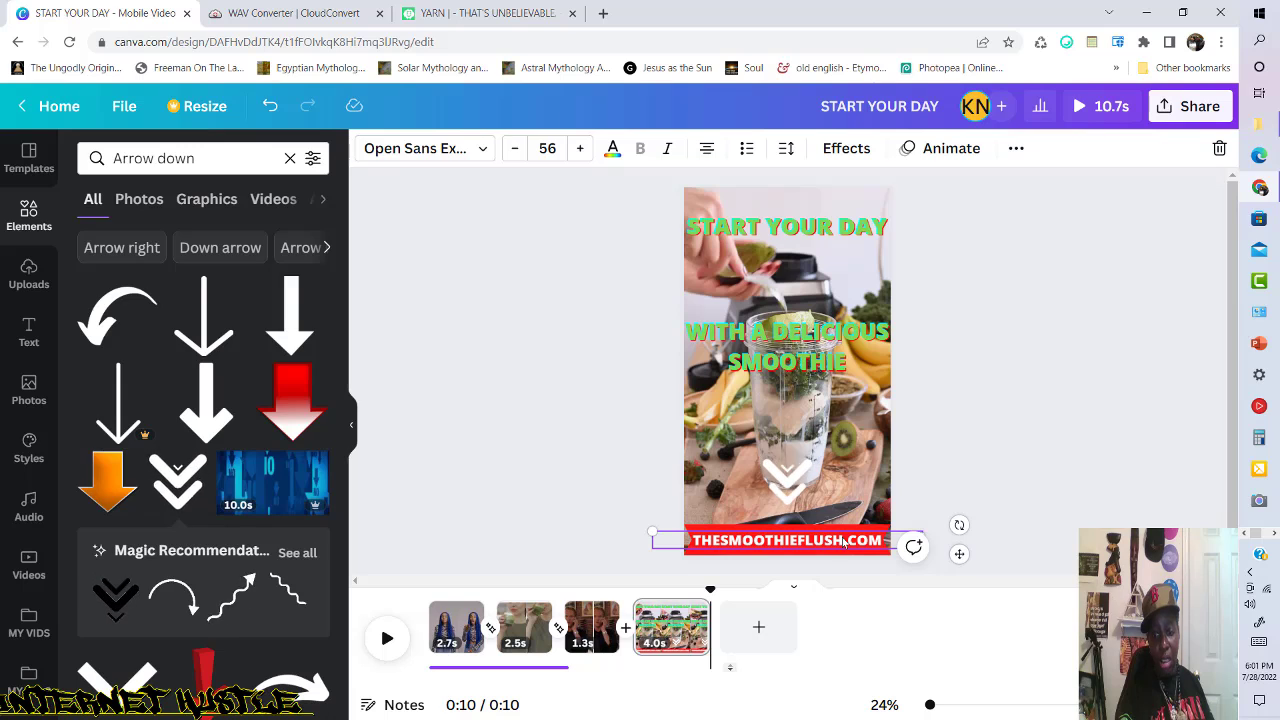
{"action": "left_click", "coordinate": [846, 148]}
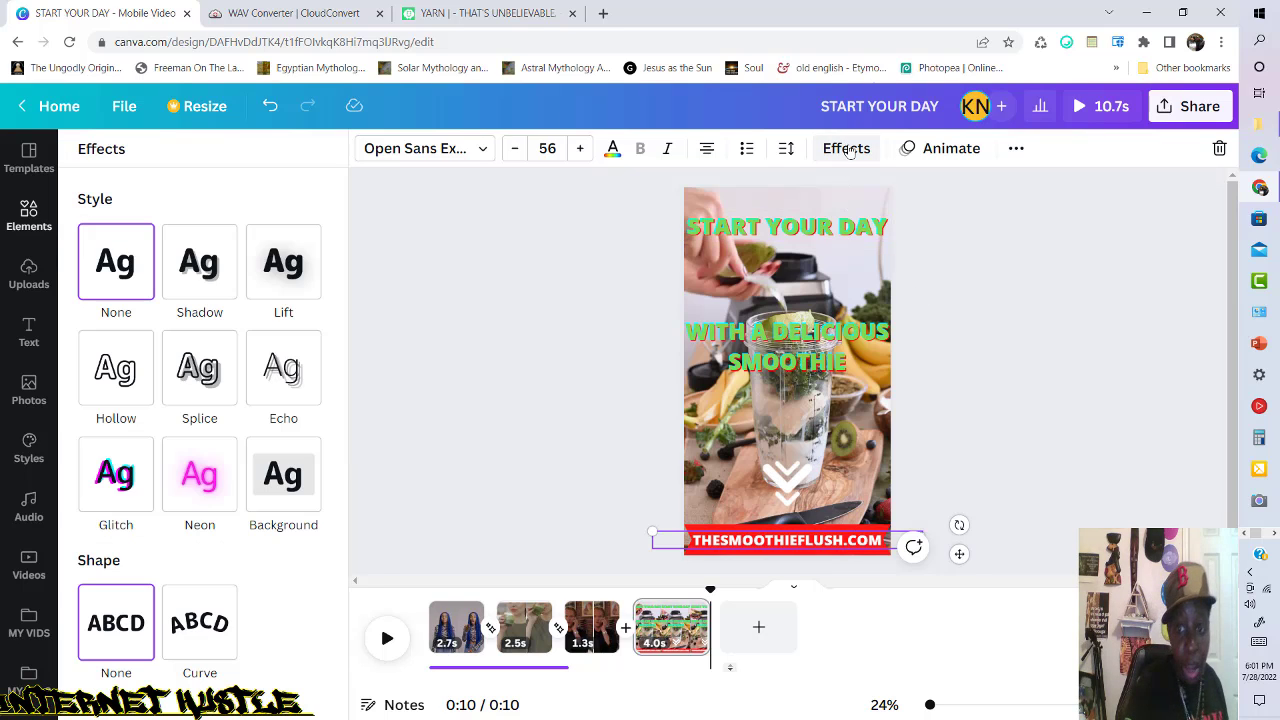
{"action": "left_click", "coordinate": [183, 491]}
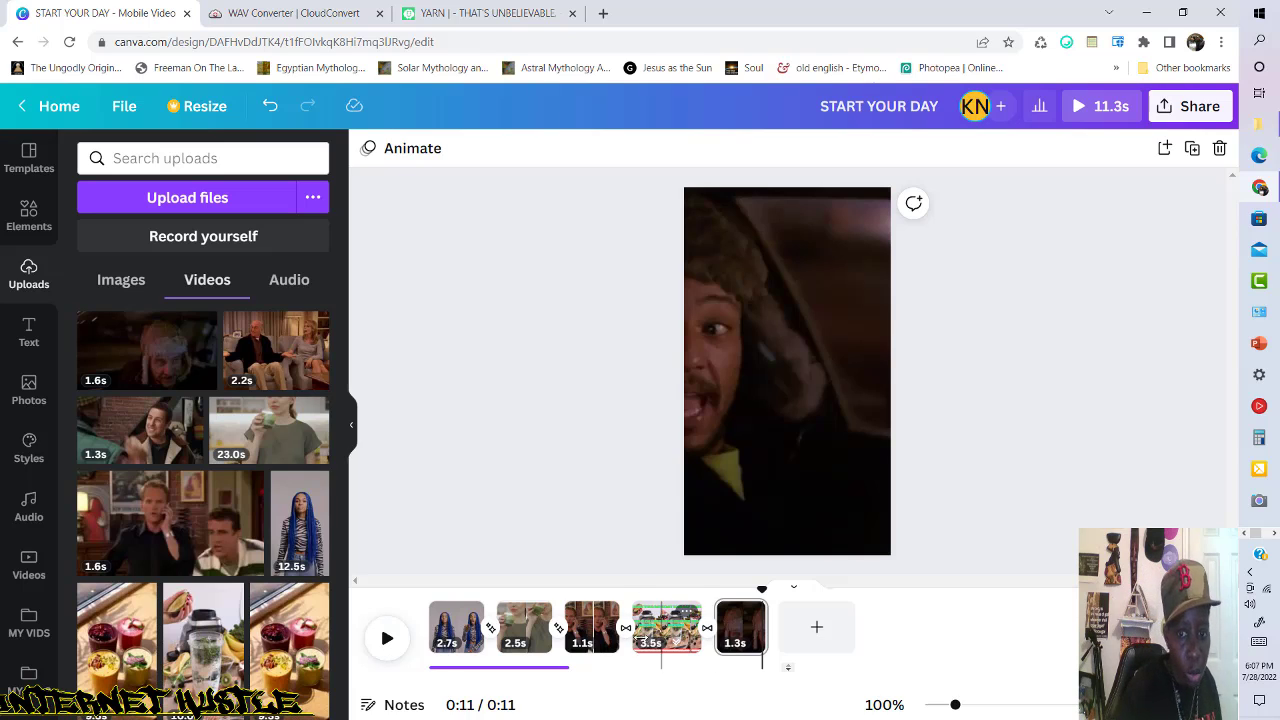
Add the uploaded Good Day (Wake Up) audio track to the video.
{"action": "mouse_move", "coordinate": [659, 648]}
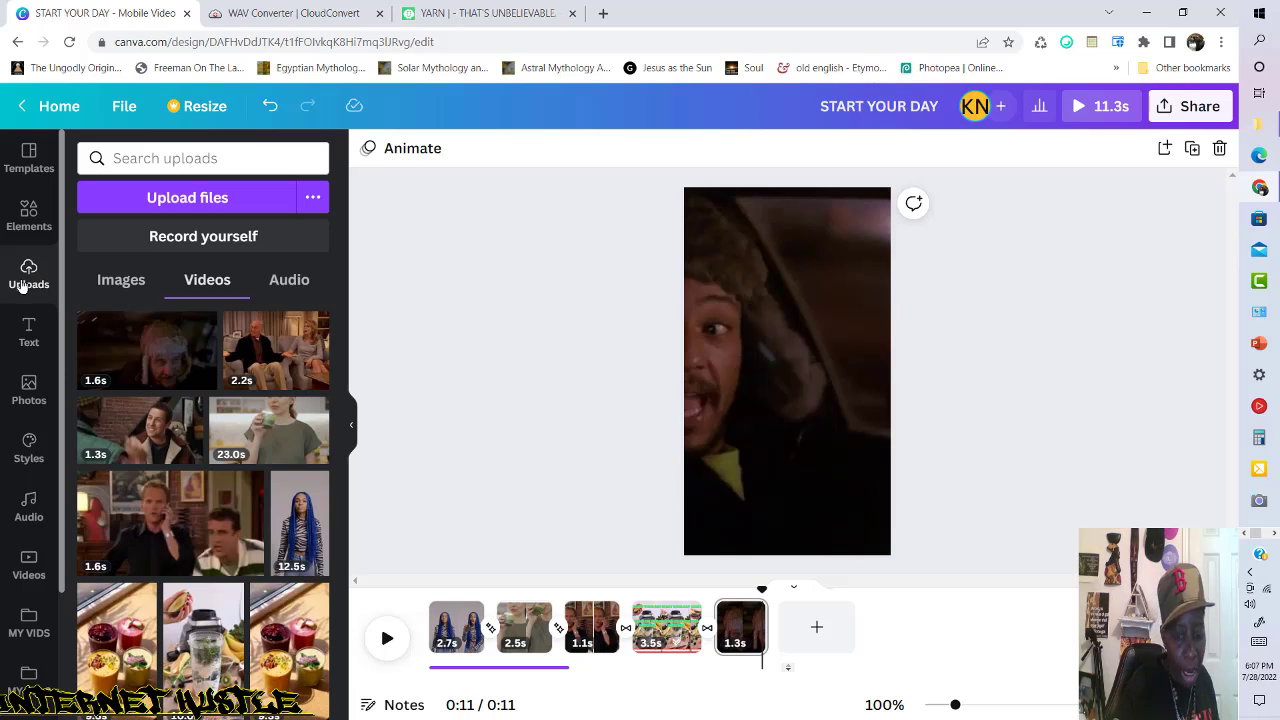
{"action": "left_click", "coordinate": [284, 287]}
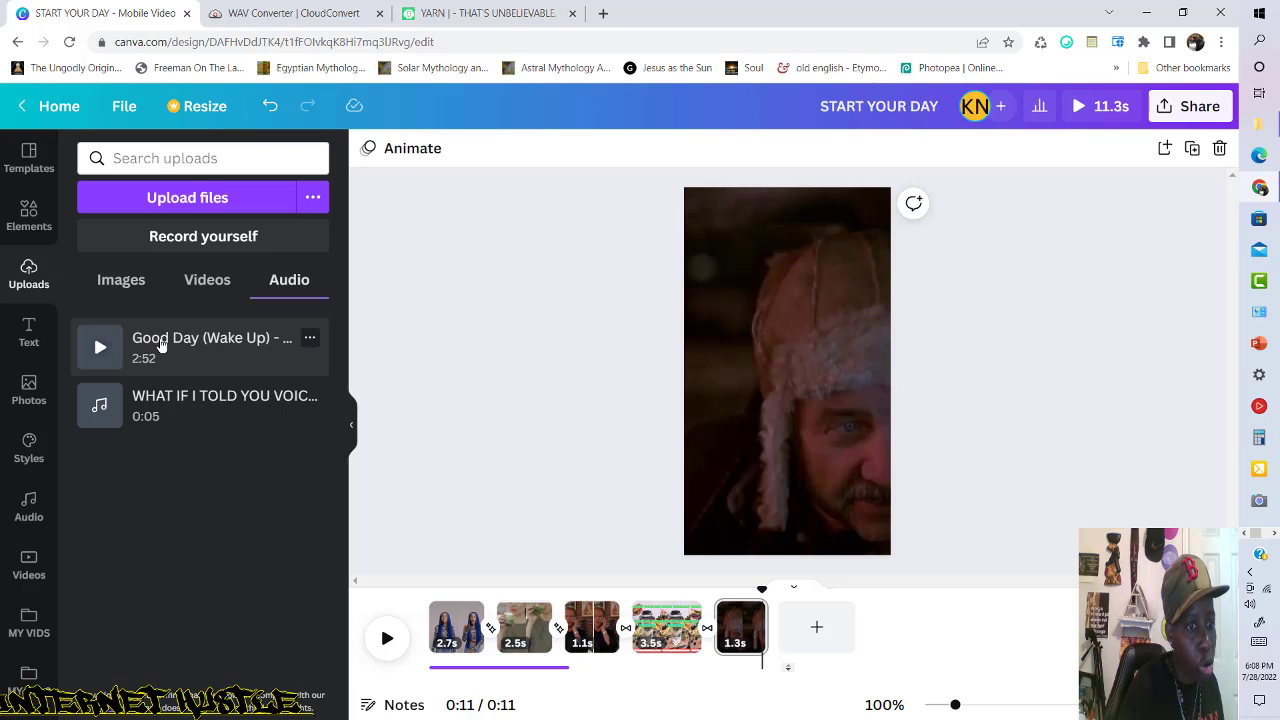
{"action": "left_click_drag", "start_coordinate": [160, 345], "coordinate": [733, 349]}
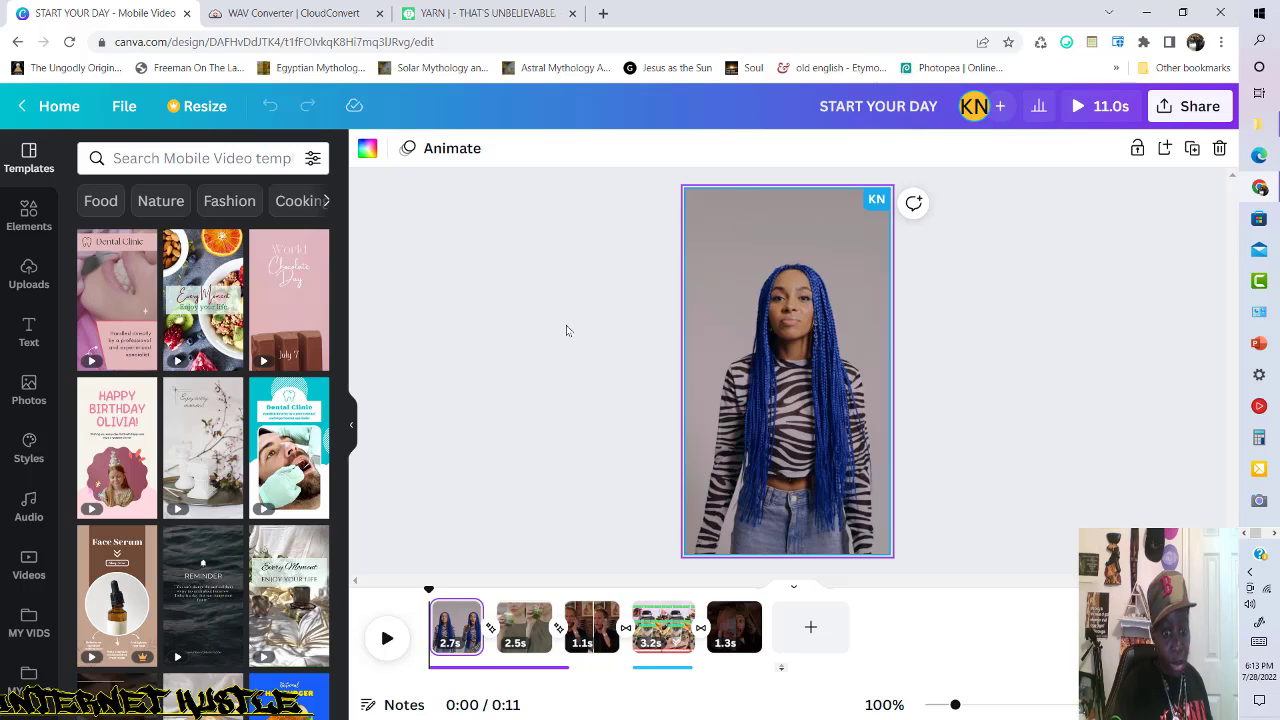
Preview the finished video and download all five pages as an MP4 Video.
{"action": "left_click", "coordinate": [388, 640]}
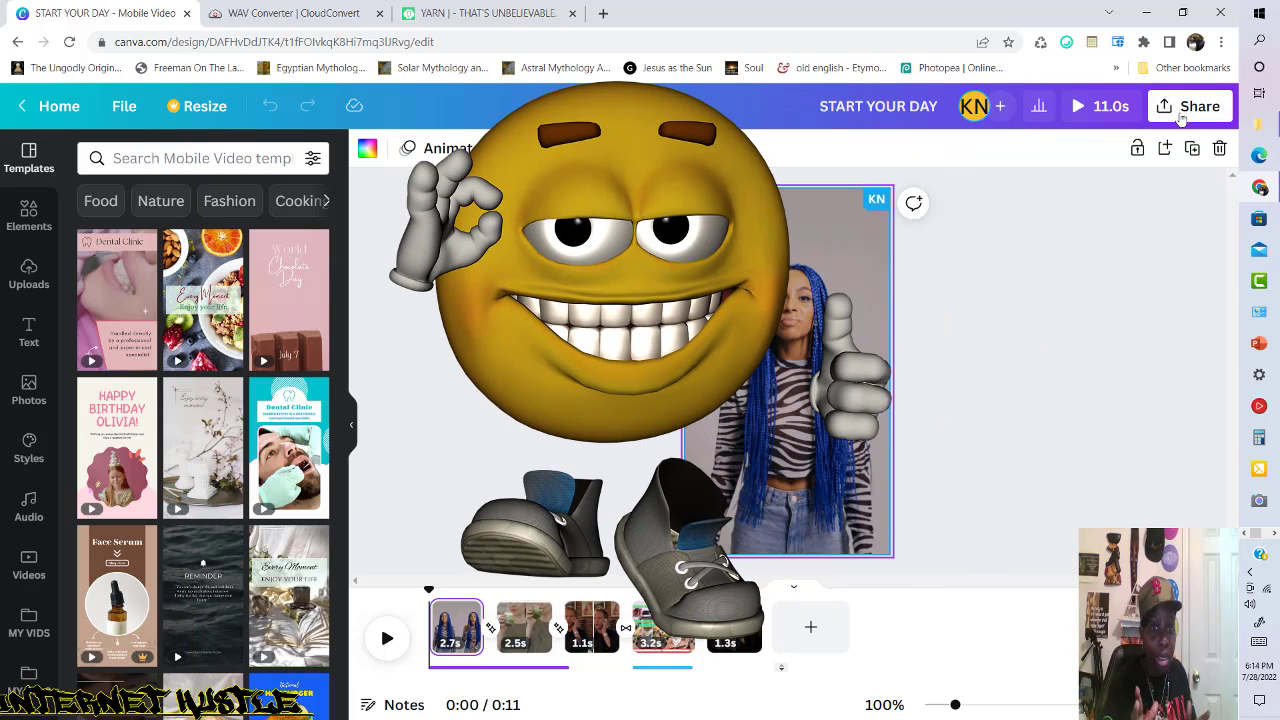
{"action": "left_click", "coordinate": [1182, 116]}
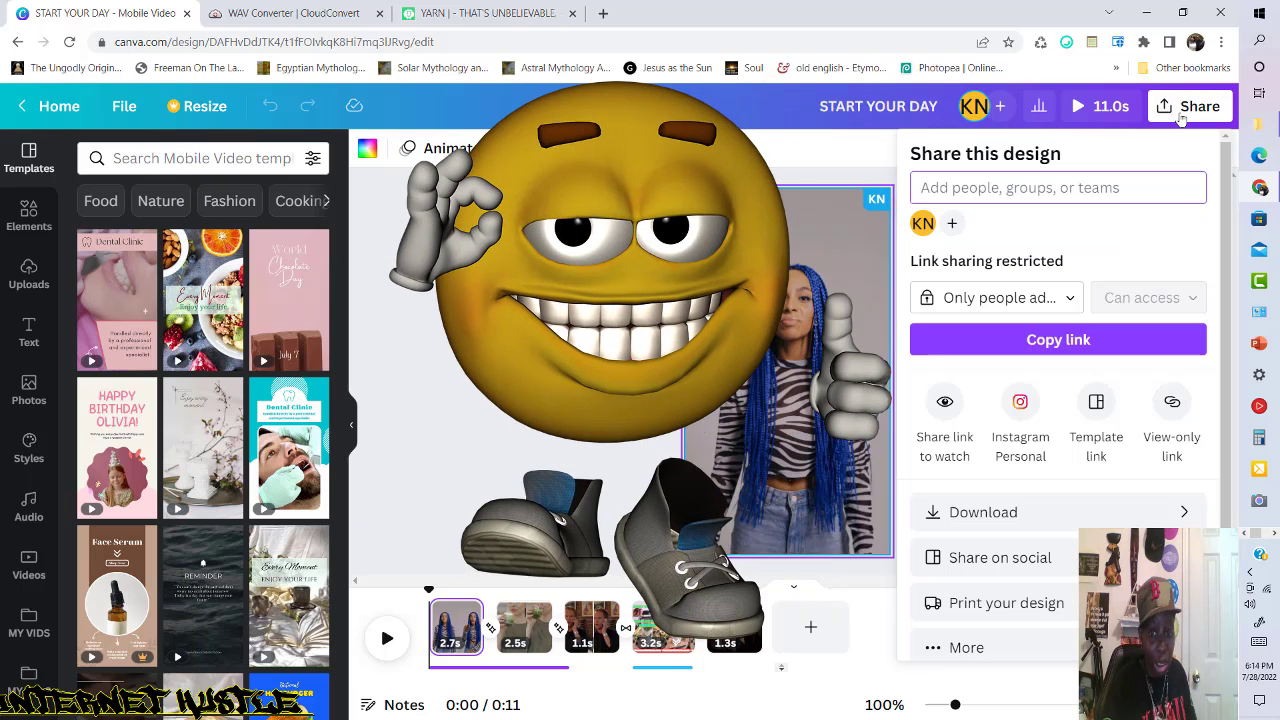
{"action": "left_click", "coordinate": [988, 514]}
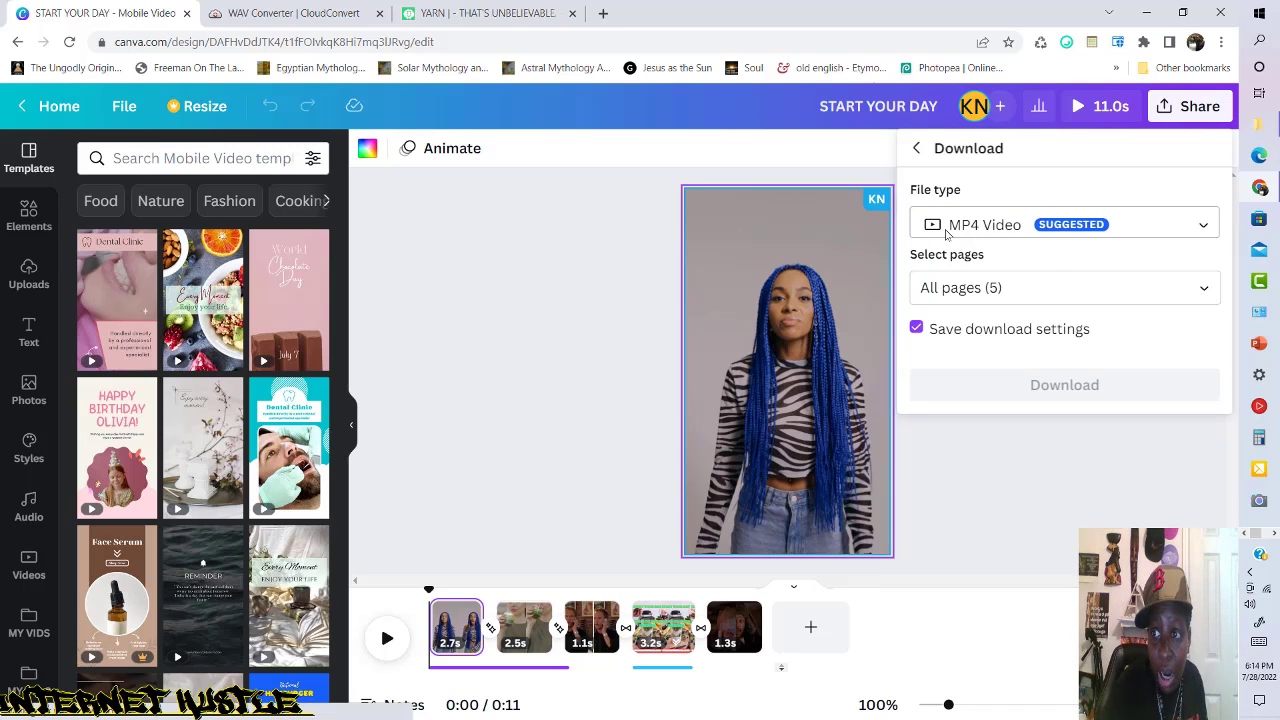
{"action": "left_click", "coordinate": [1015, 226]}
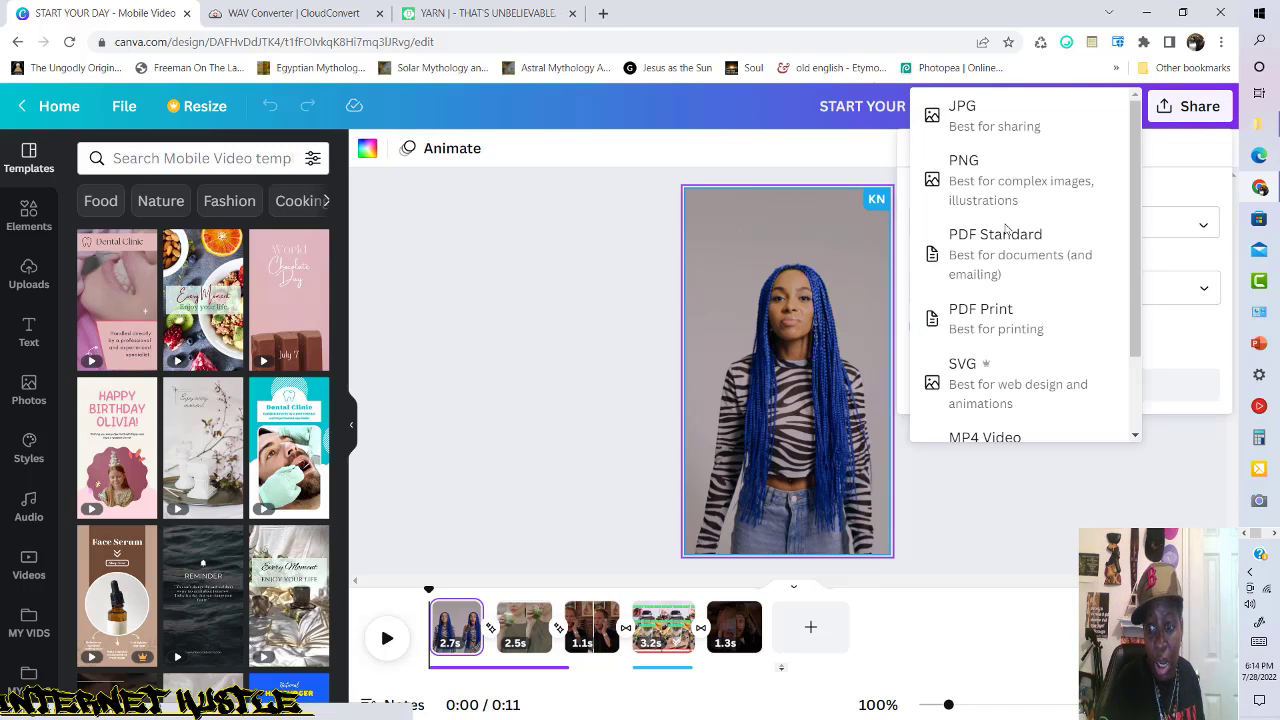
{"action": "left_click", "coordinate": [1008, 227]}
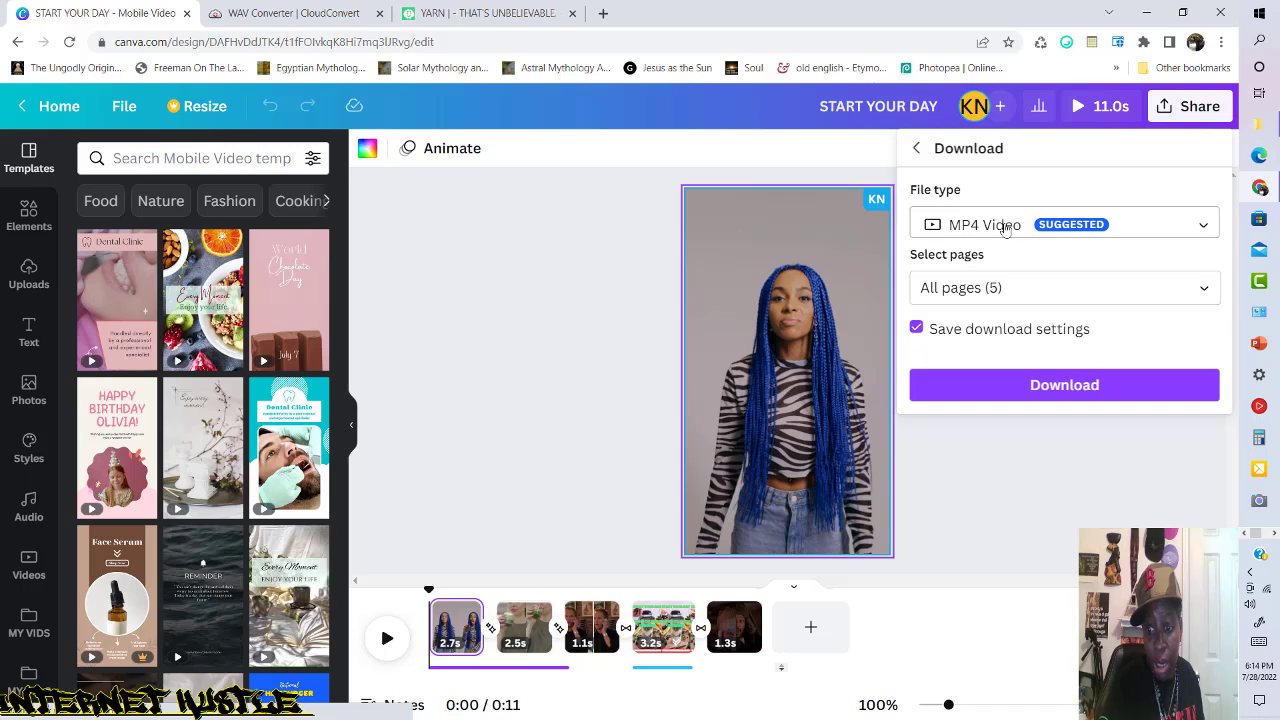
{"action": "left_click", "coordinate": [1062, 391]}
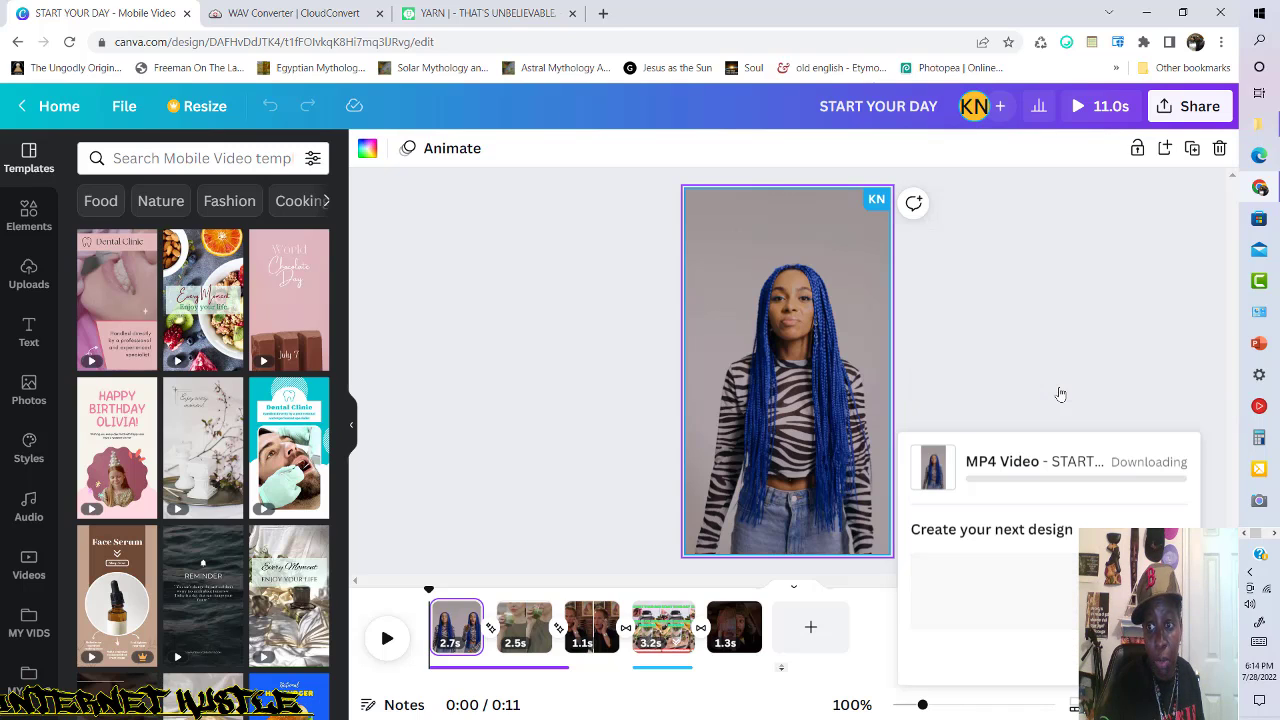